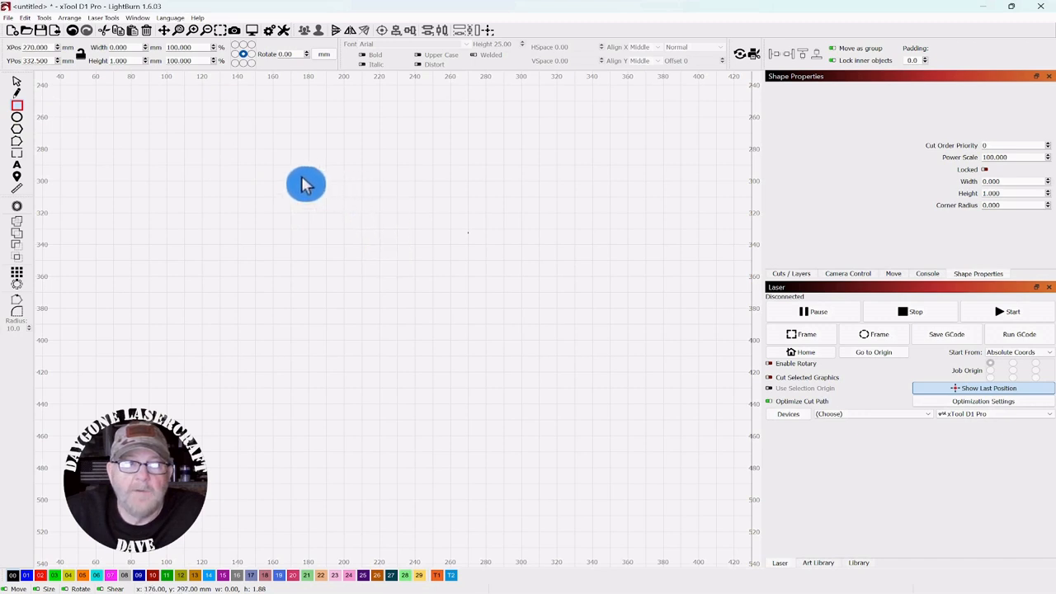
Step: Draw a rectangle about 218 mm wide and 80 mm high and round its corners with a 4 mm radius
left_click_drag(282, 177, 672, 252)
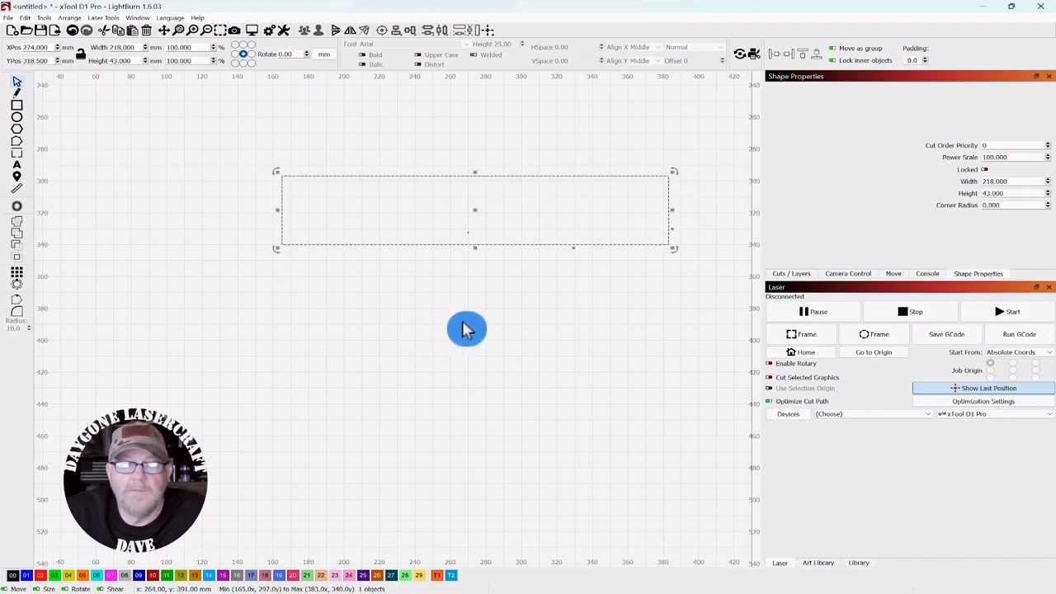
left_click_drag(476, 245, 482, 307)
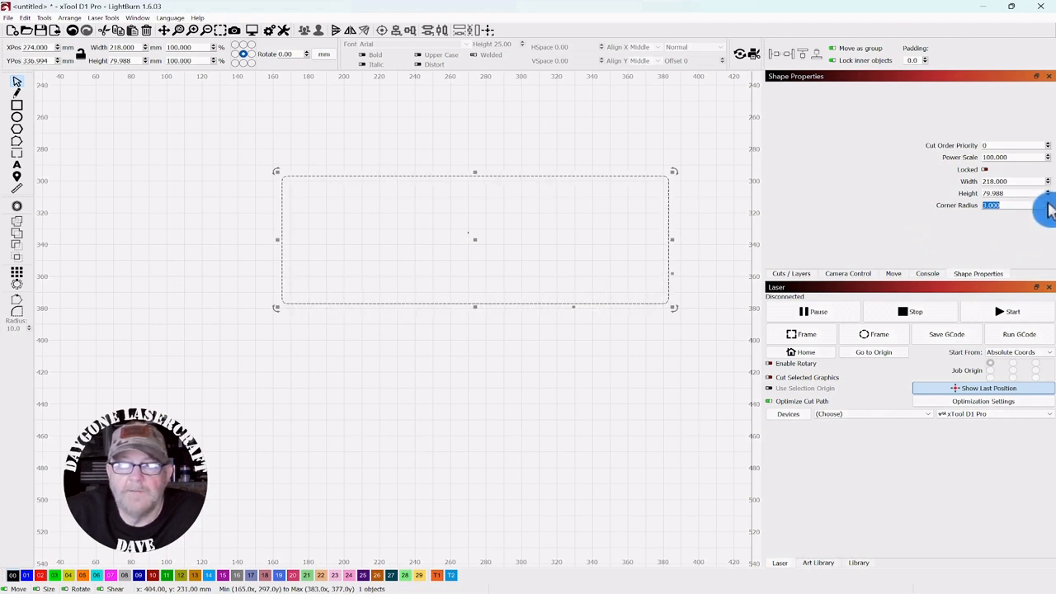
left_click(1047, 202)
left_click(470, 134)
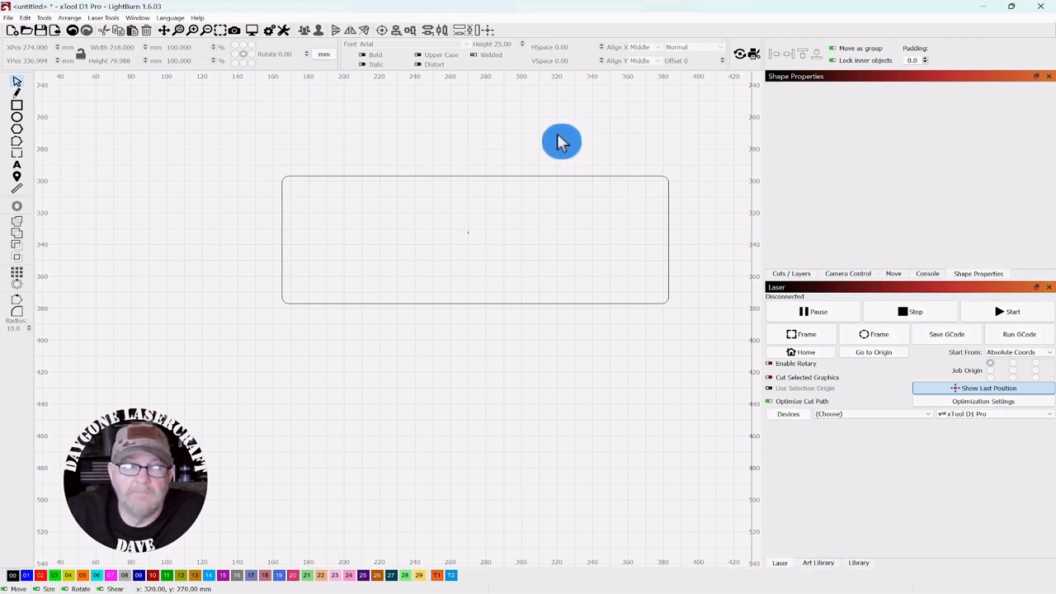
Step: Resize the rounded rectangle into a thin horizontal bar 304 mm wide and 12 mm high
left_click(515, 214)
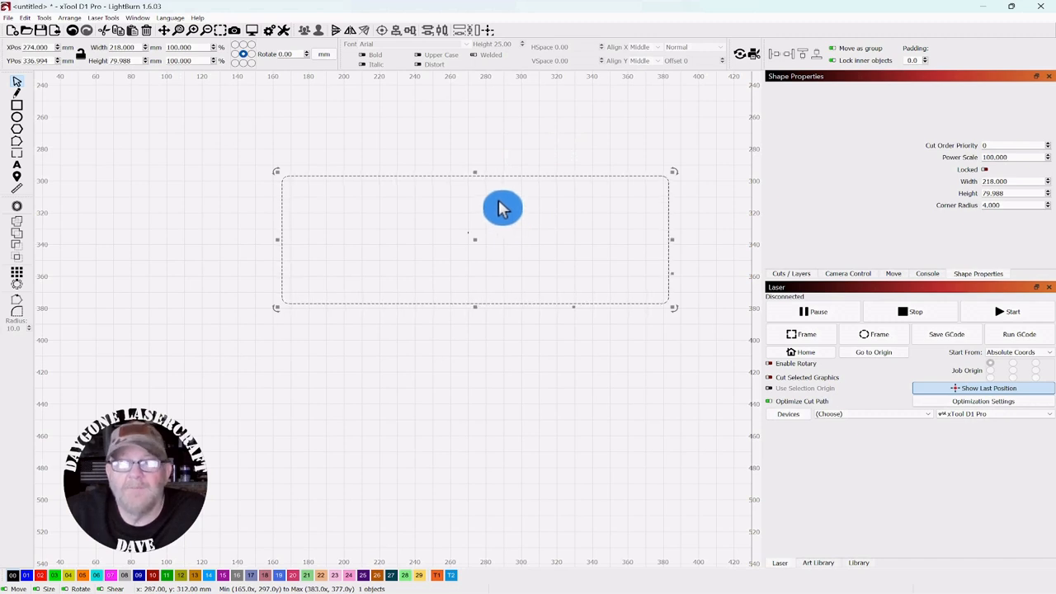
left_click_drag(478, 304, 480, 193)
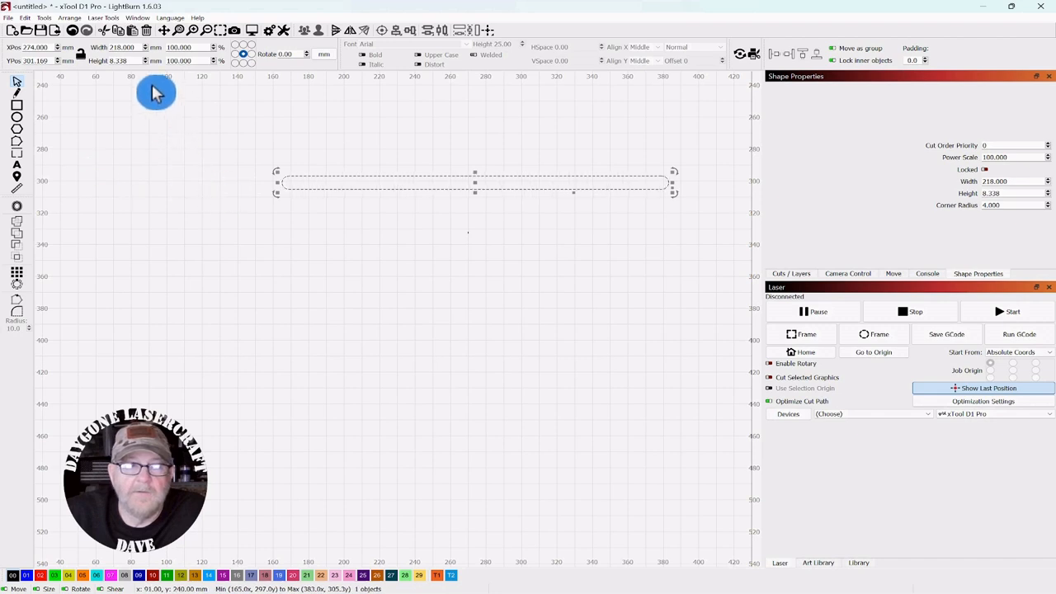
left_click_drag(138, 48, 101, 48)
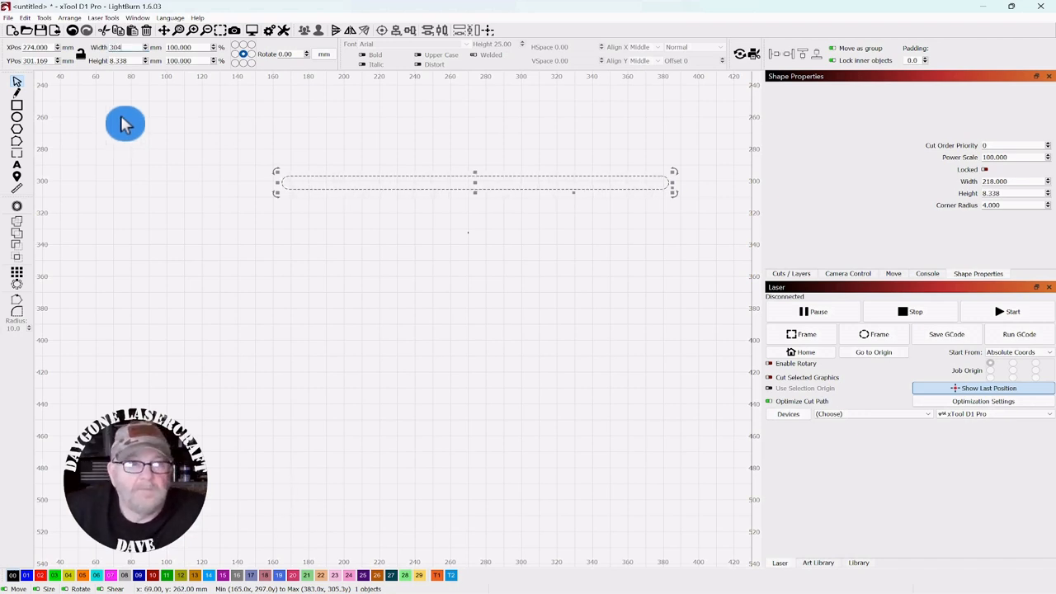
left_click(402, 119)
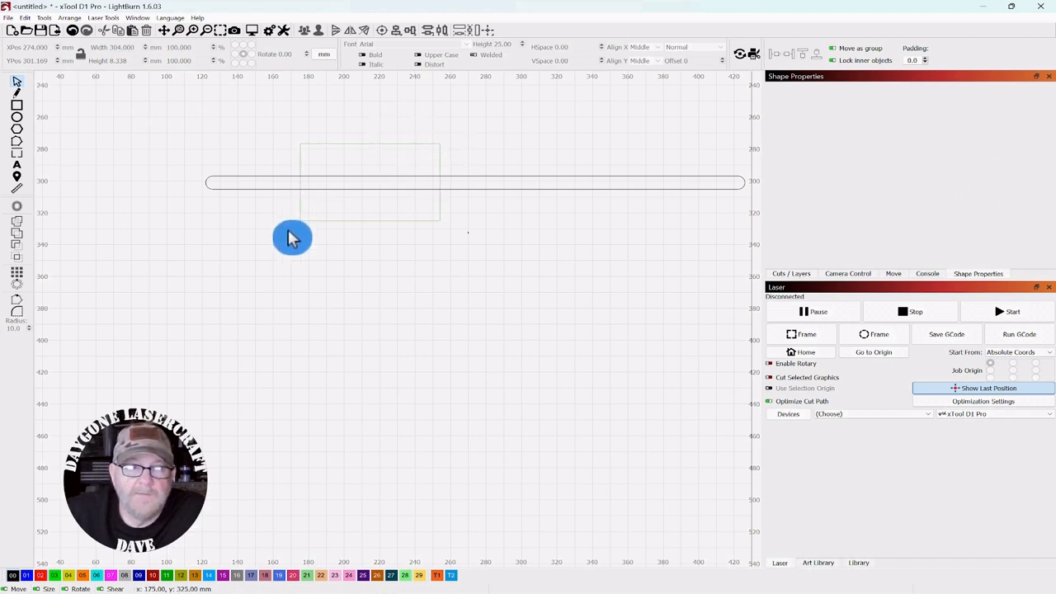
left_click_drag(289, 238, 228, 205)
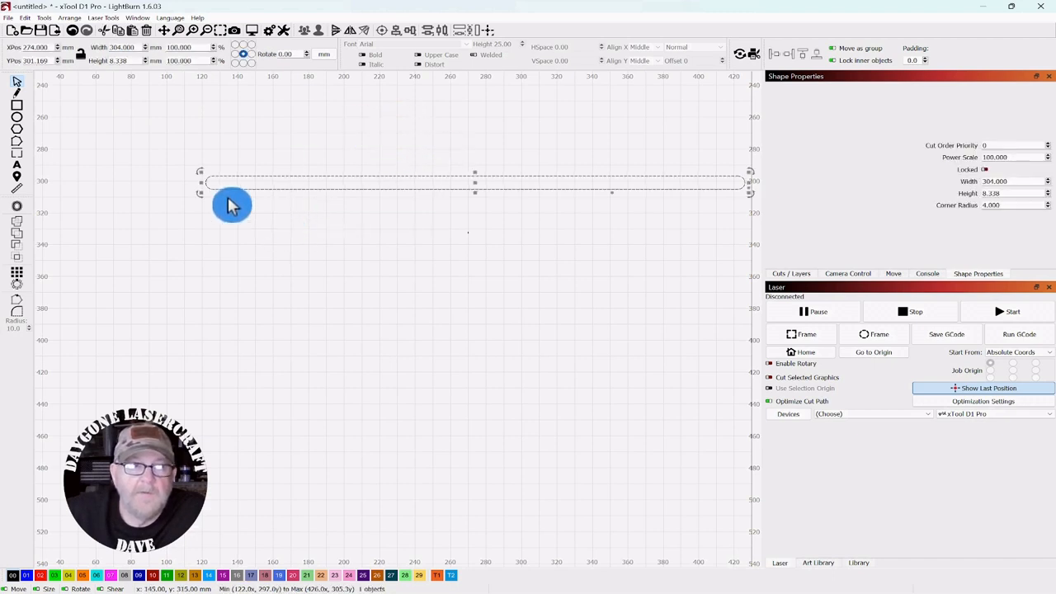
double_click(132, 61)
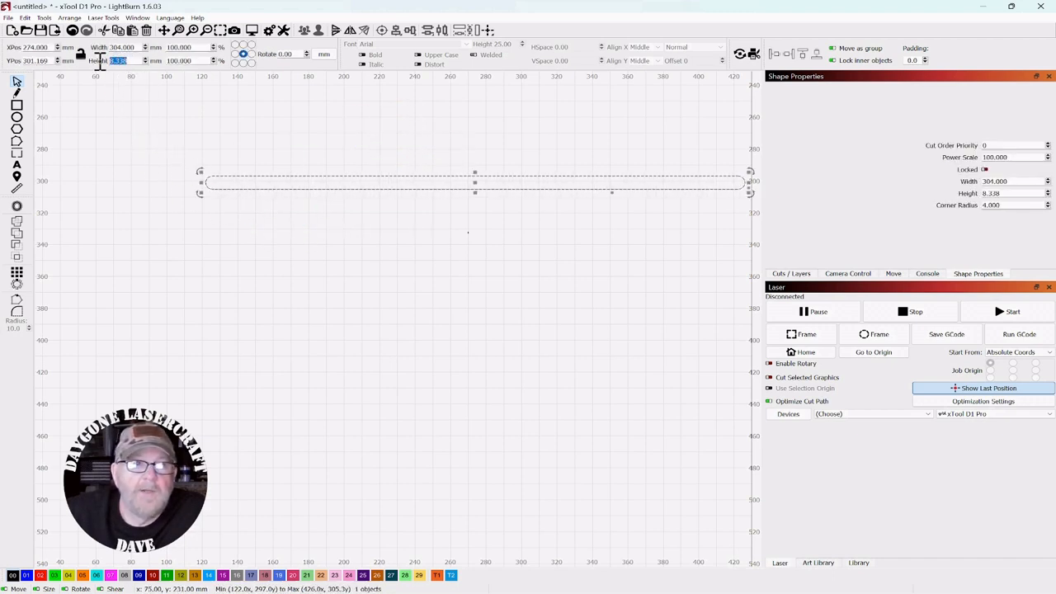
key("Return")
left_click(108, 147)
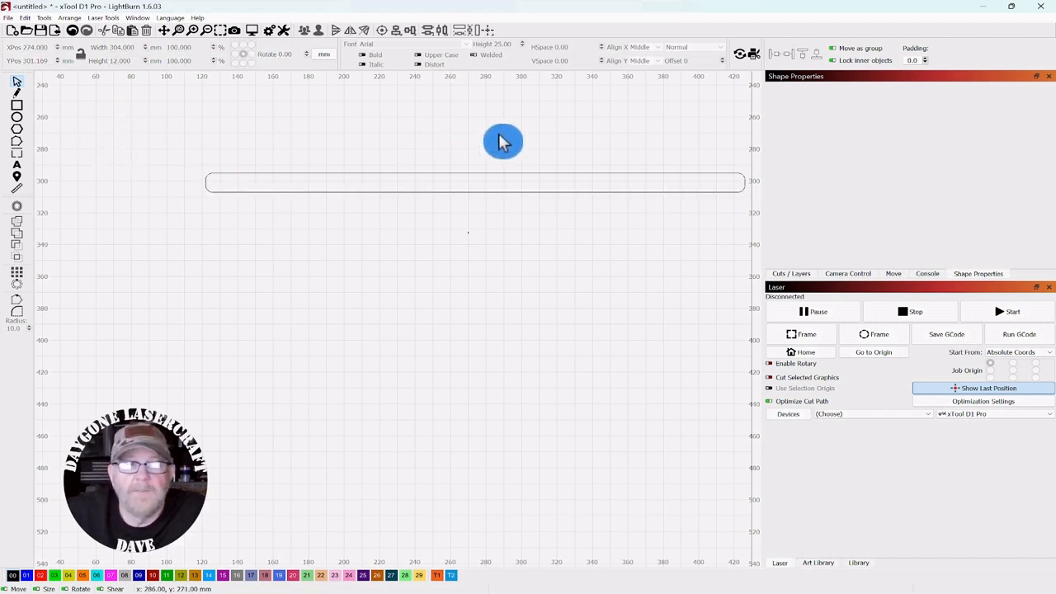
Step: Move the horizontal bar so its center sits at about X 235 mm, Y 304 mm
left_click_drag(500, 135, 454, 180)
left_click_drag(420, 213, 411, 194)
scroll(437, 279, "down", 2)
left_click_drag(438, 311, 512, 262)
scroll(425, 254, "down", 2)
scroll(425, 254, "up", 3)
scroll(437, 252, "down", 1)
scroll(516, 270, "up", 2)
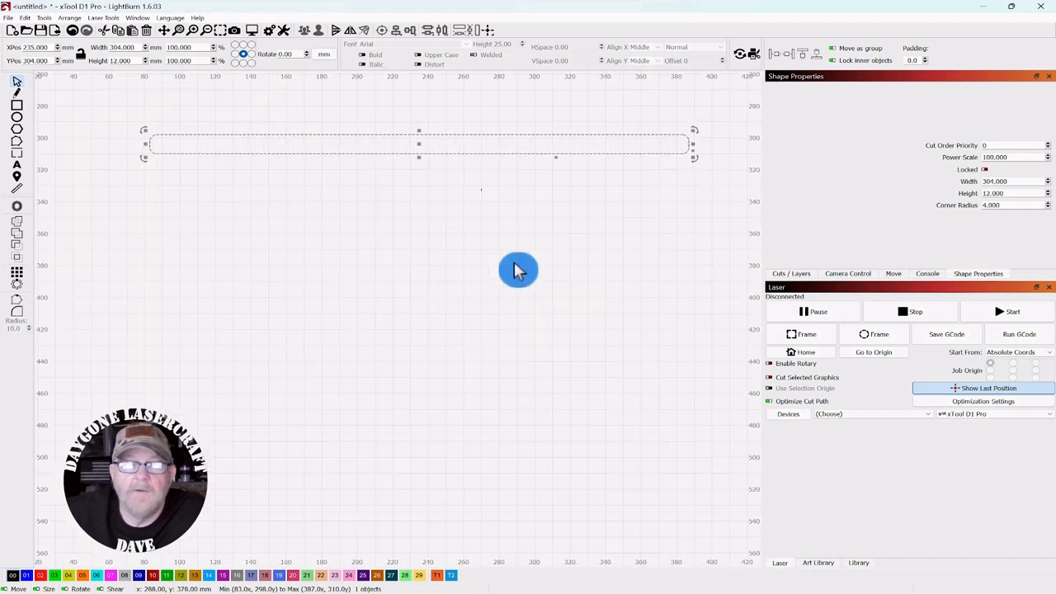
scroll(517, 271, "down", 1)
left_click_drag(512, 261, 486, 269)
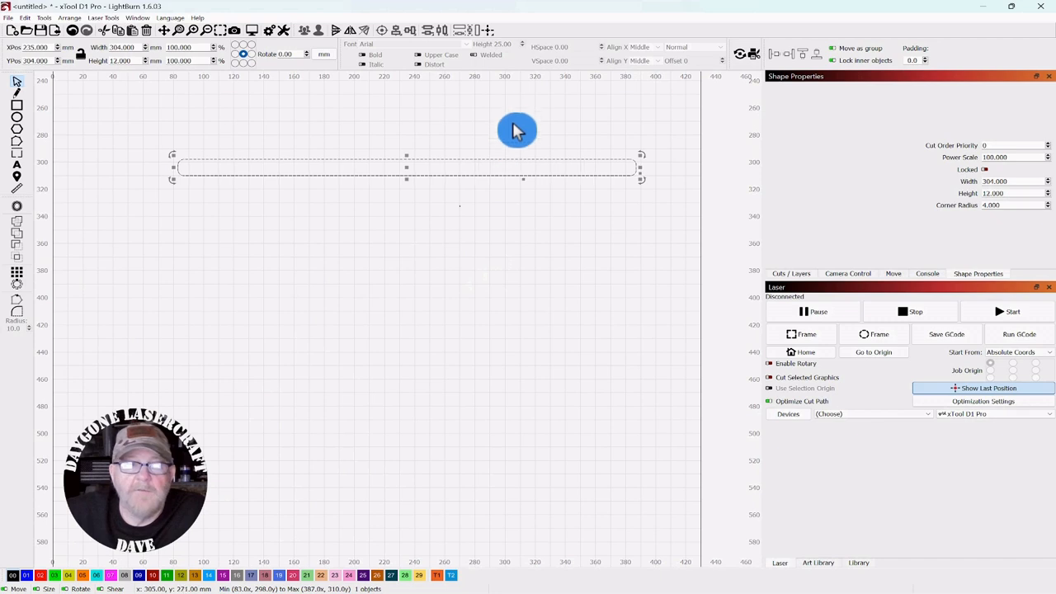
Step: Duplicate the horizontal bar in place and rotate the copy 90 degrees
left_click_drag(510, 115, 337, 206)
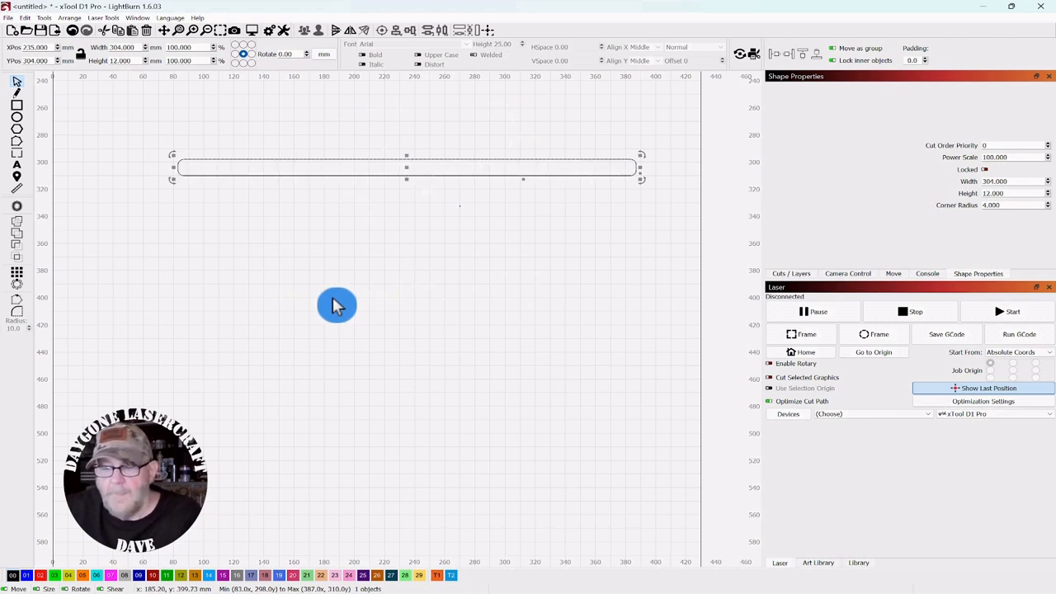
key("period")
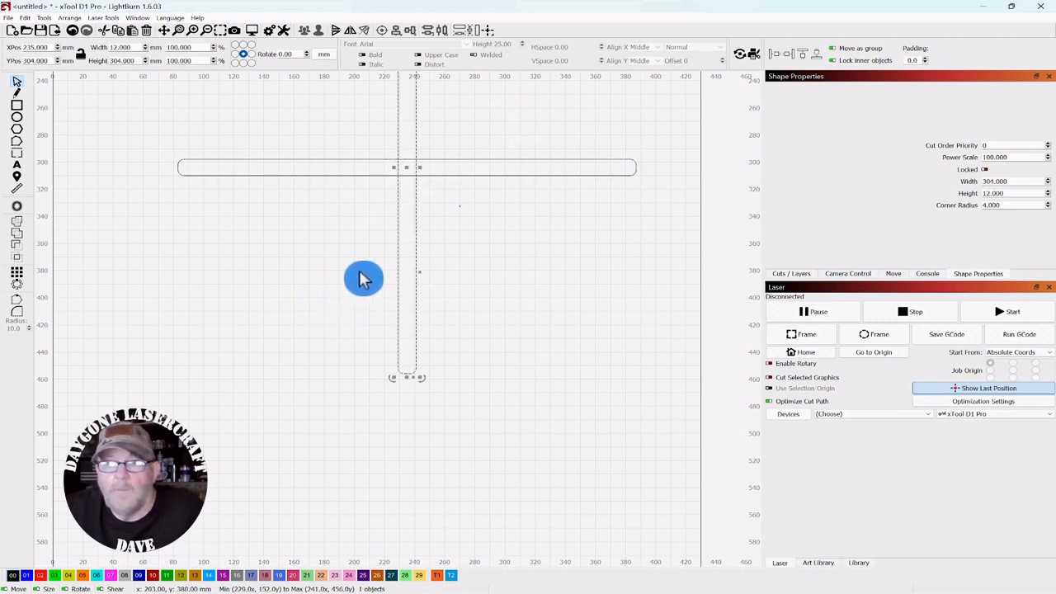
Step: Shorten the vertical bar from its upper end to about 154 mm so its top lies inside the horizontal bar
left_click_drag(359, 272, 380, 397)
scroll(381, 396, "down", 1)
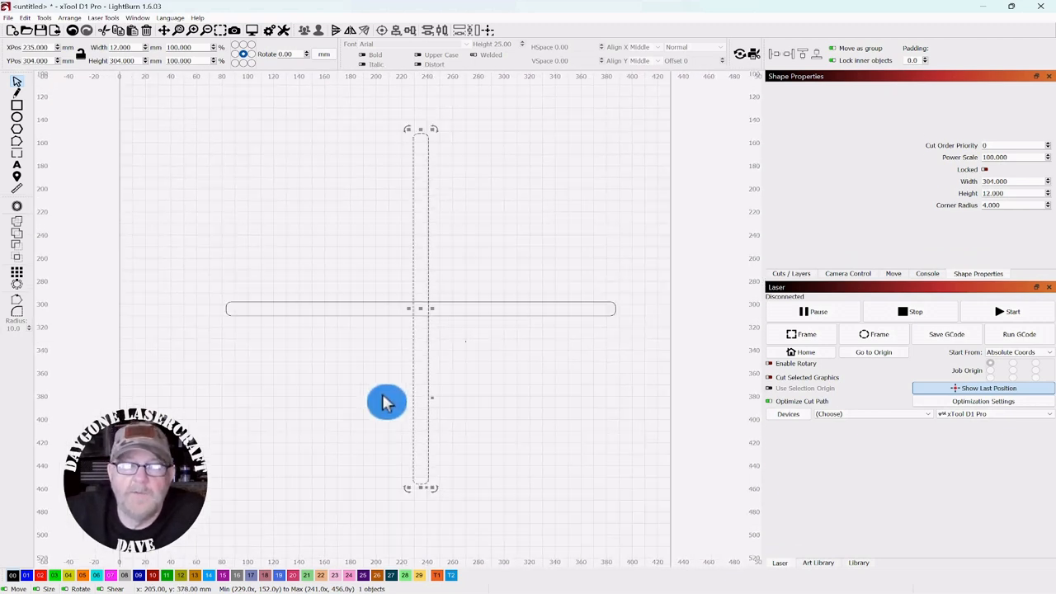
scroll(386, 402, "down", 1)
left_click_drag(509, 385, 511, 319)
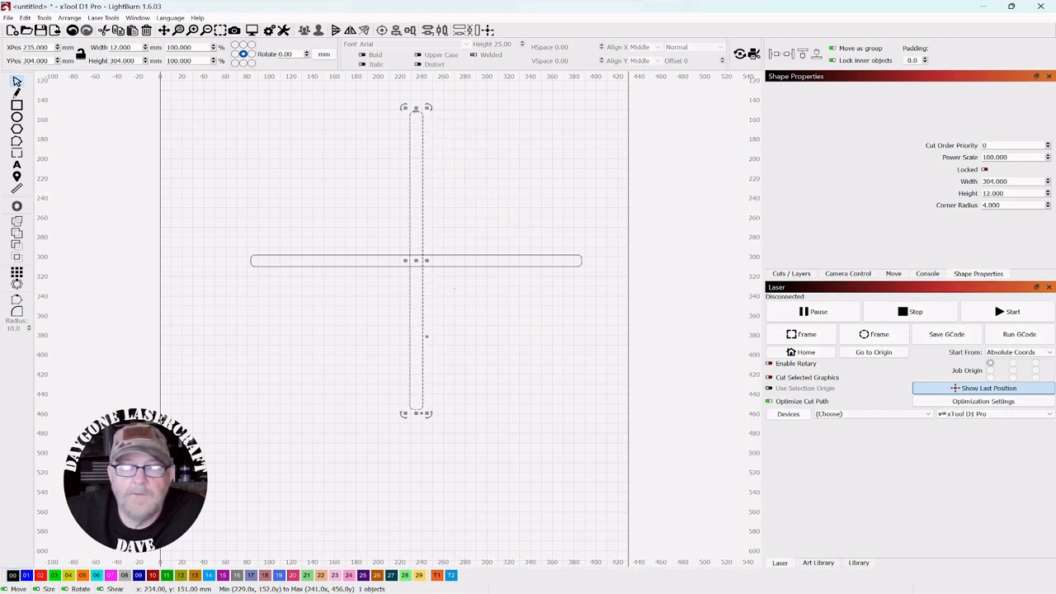
left_click_drag(415, 111, 413, 250)
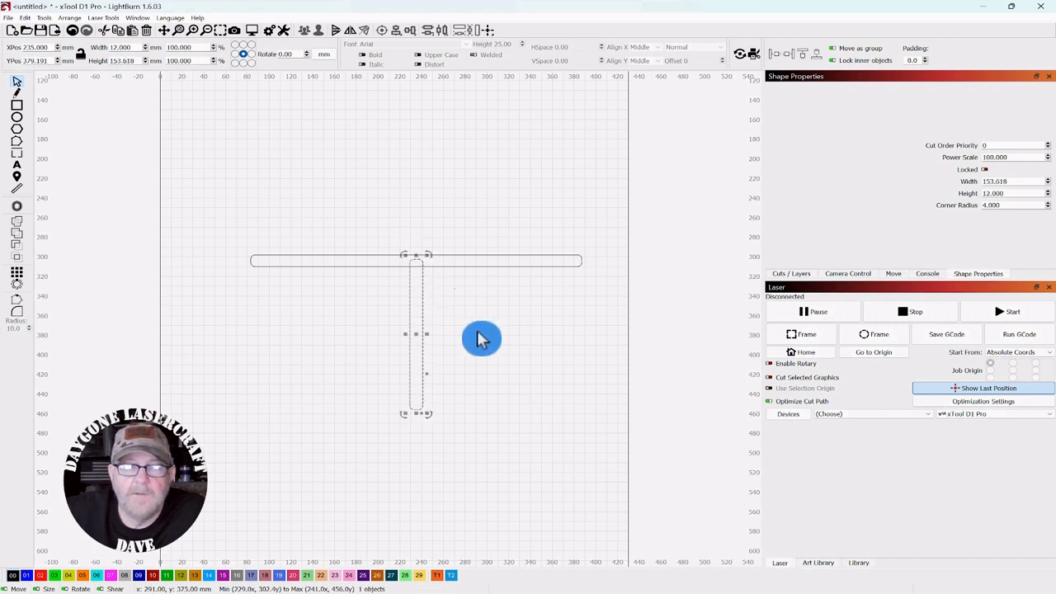
left_click_drag(478, 337, 454, 233)
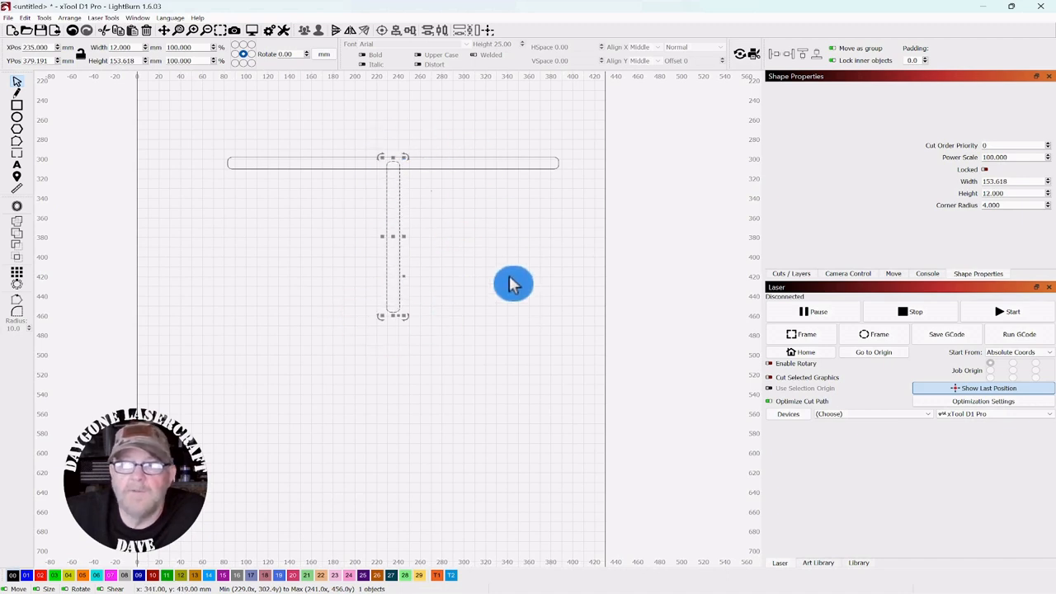
left_click(517, 241)
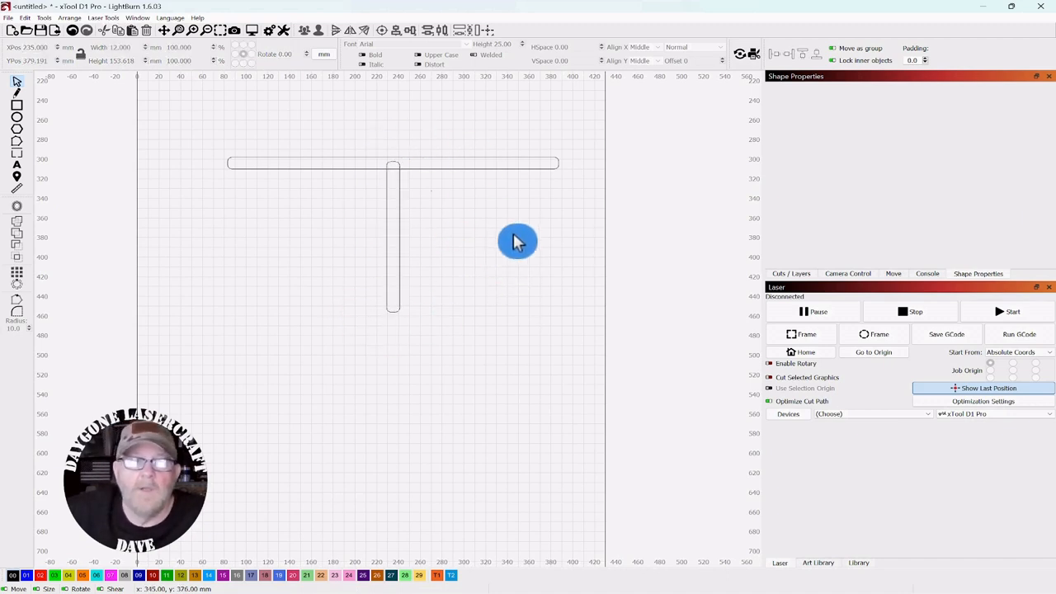
Step: Draw a 45-degree guide line from the vertical bar's top end down to the right, ending at about X 367 mm, Y 436 mm
scroll(519, 248, "down", 2)
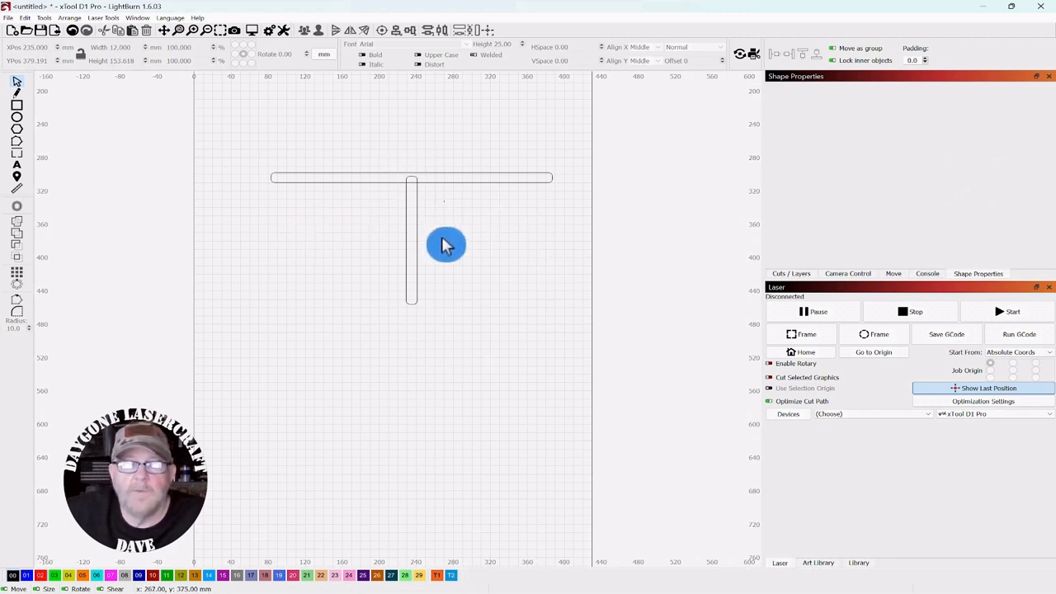
scroll(466, 239, "up", 2)
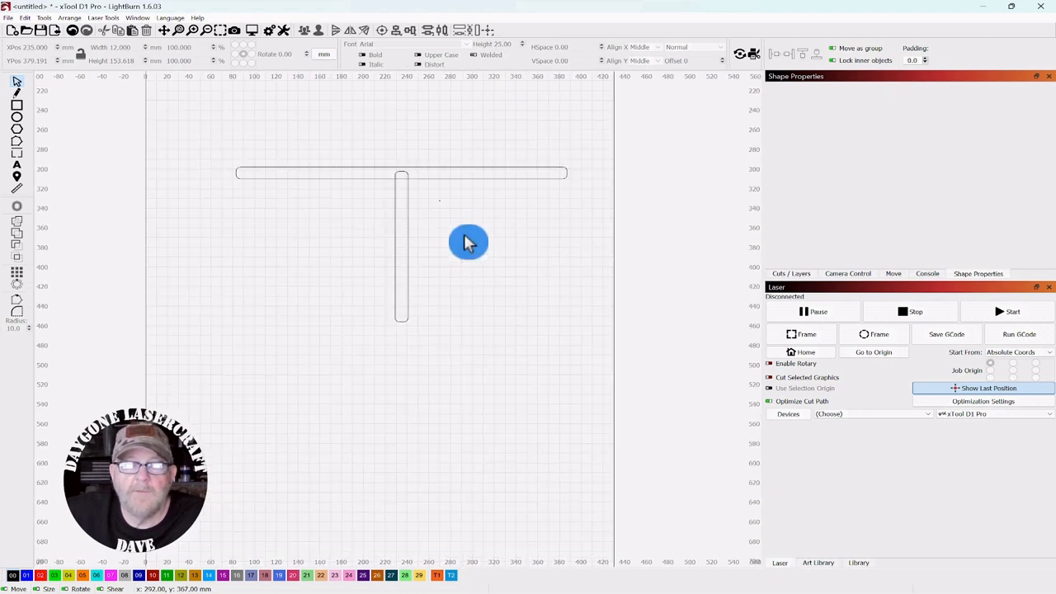
scroll(466, 240, "up", 1)
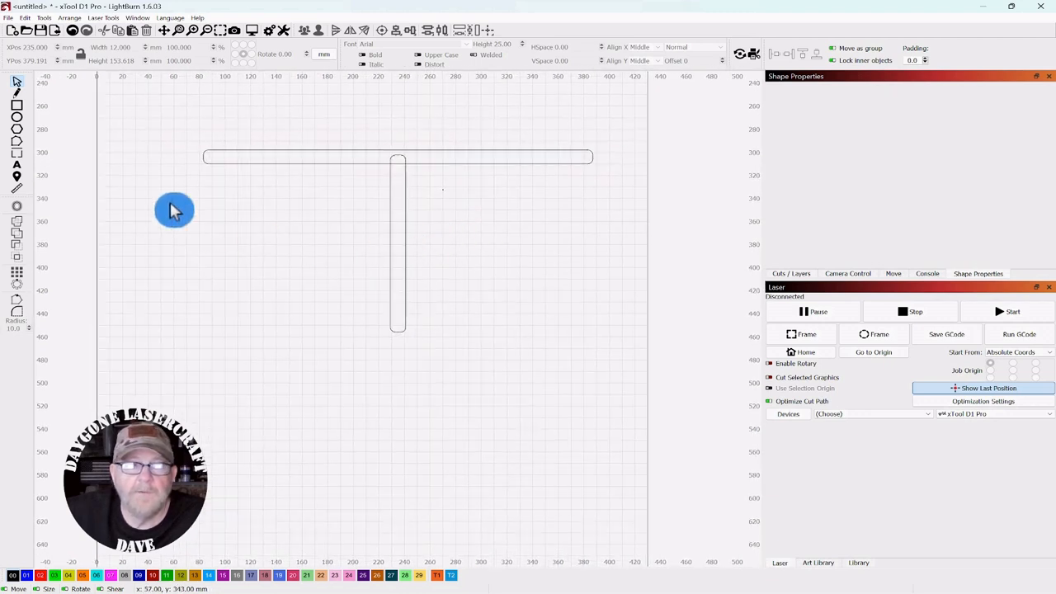
left_click(15, 94)
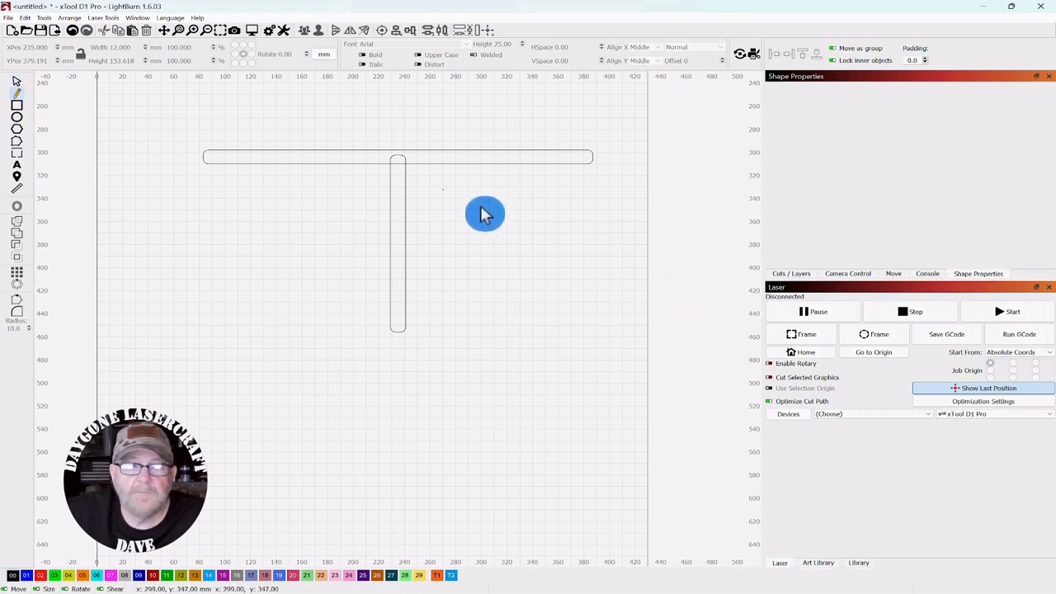
left_click(402, 162)
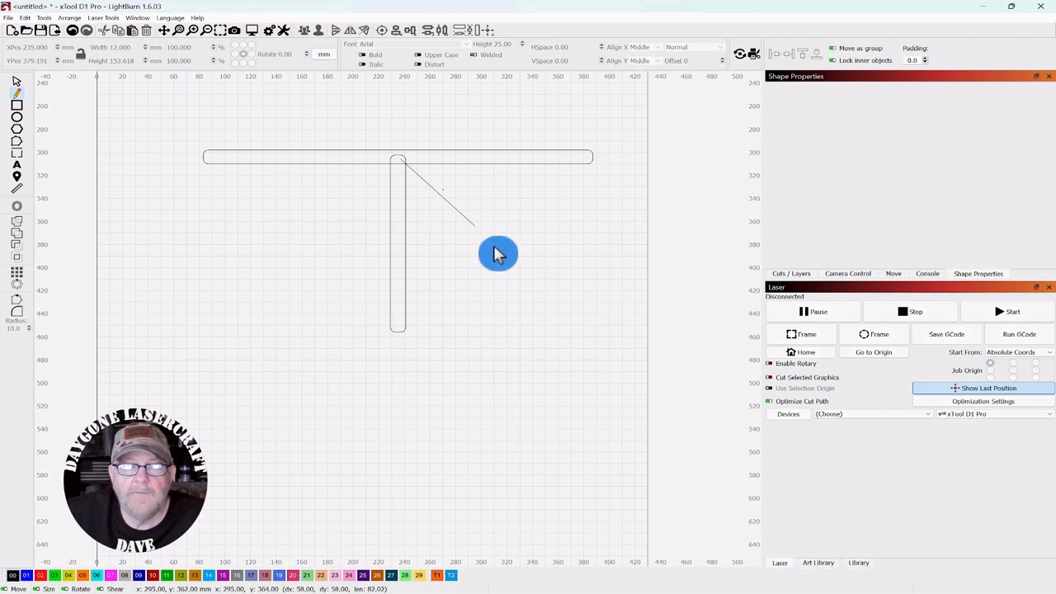
left_click(563, 309)
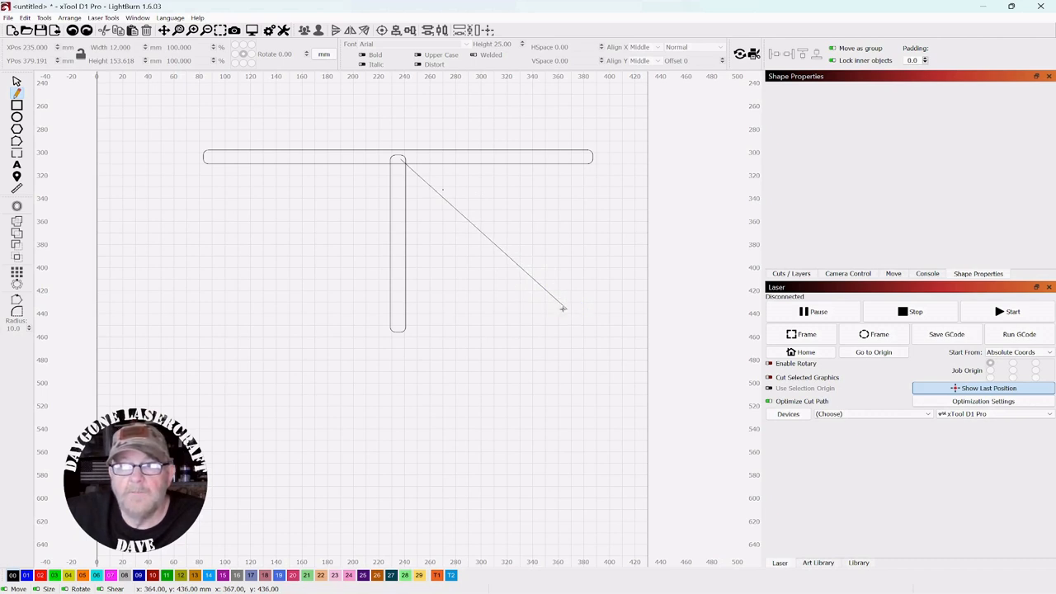
left_click_drag(563, 309, 527, 300)
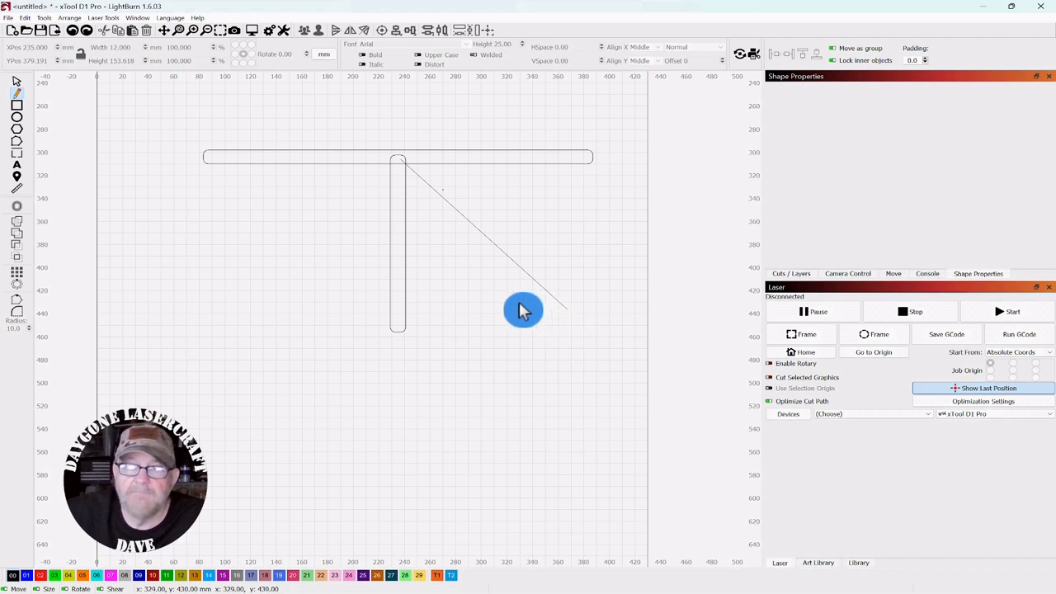
left_click(17, 82)
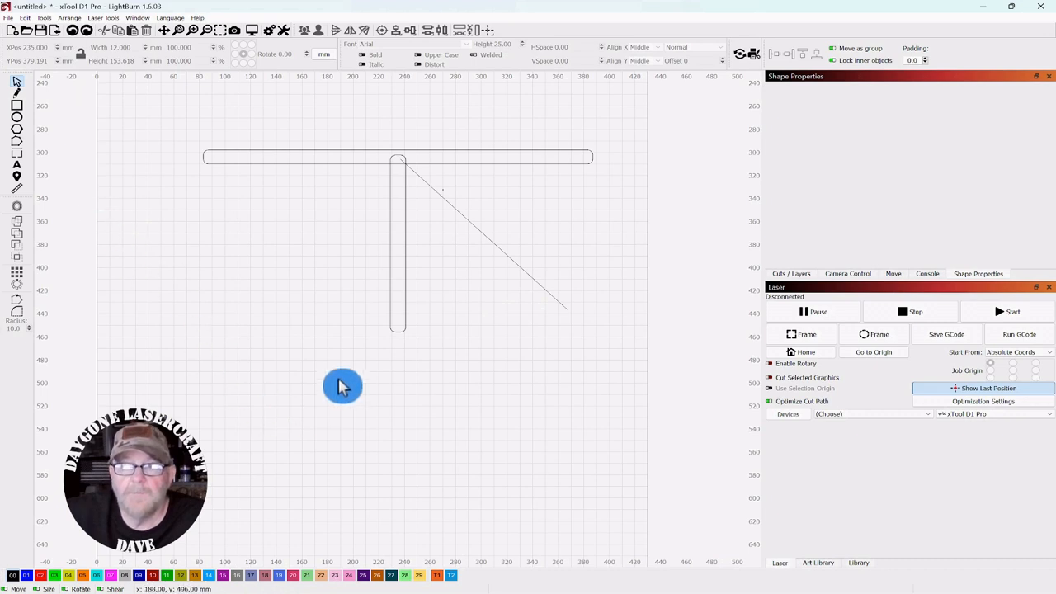
Step: Duplicate the vertical bar and shift the copy about 35 mm to the right
left_click_drag(415, 240, 356, 291)
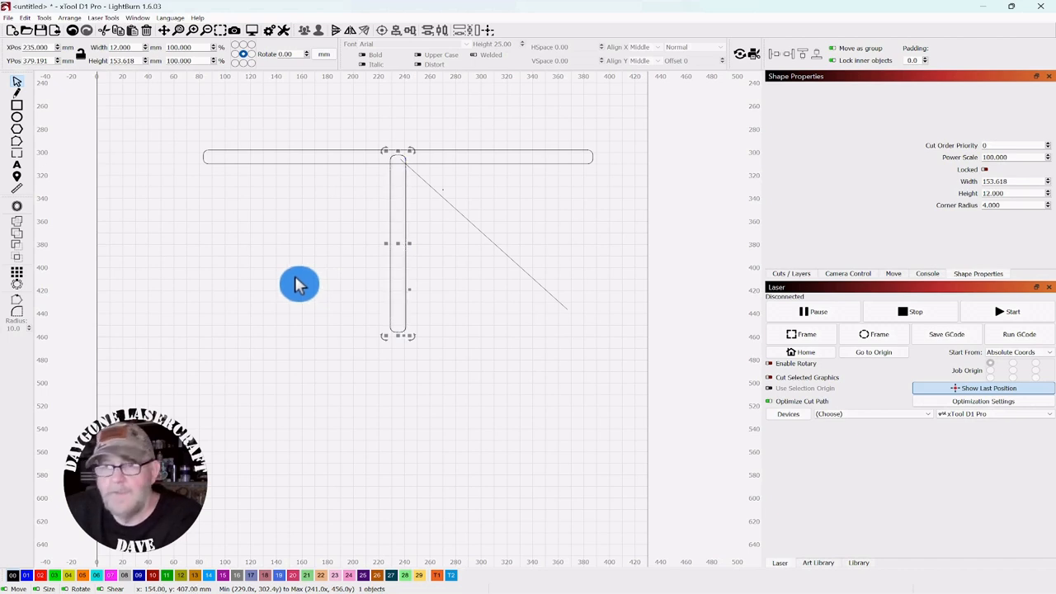
key("ctrl+d")
key("Right")
key("Right")
key("Right")
key("Right")
key("Right")
key("Right")
key("Right")
key("Right")
key("Right")
key("Right")
key("Right")
key("Right")
key("Right")
key("Right")
key("Right")
key("Right")
key("Right")
key("Right")
key("Right")
key("Right")
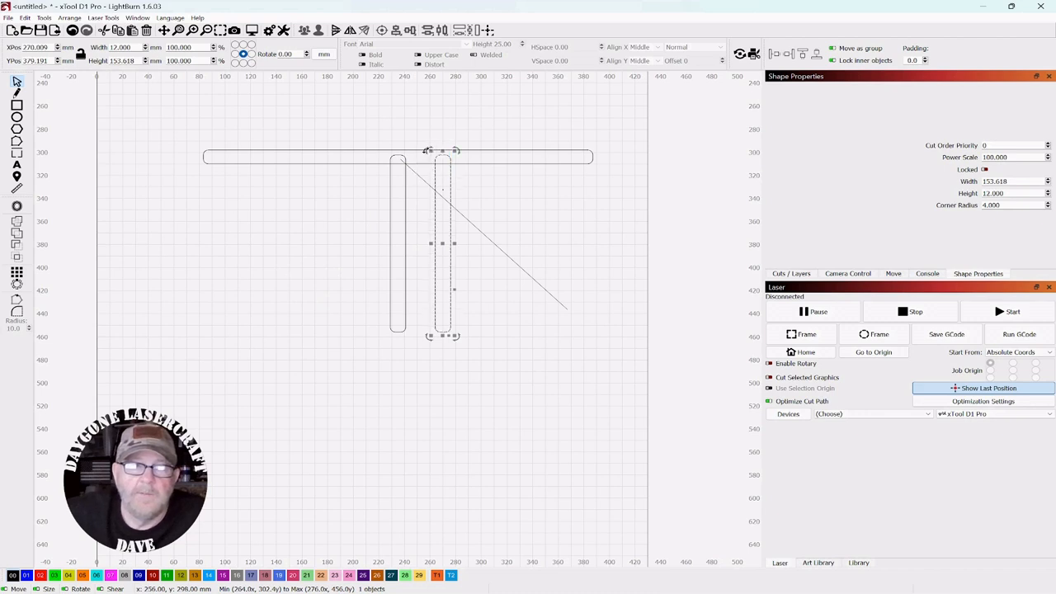
Step: Rotate the copied bar to match the diagonal guide line and center it on the line at about X 287 mm, Y 358 mm
left_click_drag(429, 156, 359, 193)
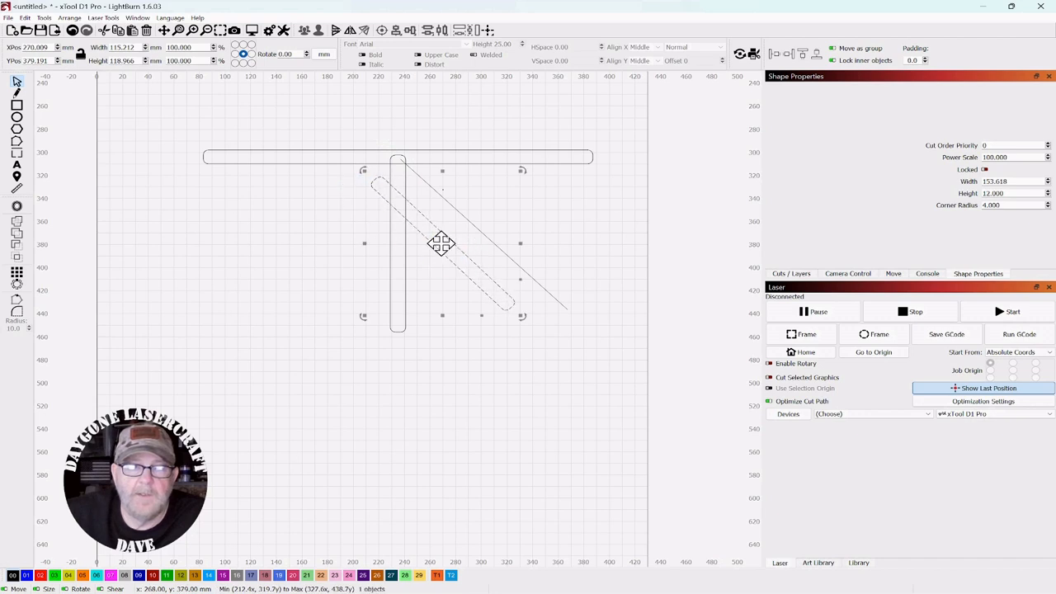
left_click_drag(442, 243, 460, 237)
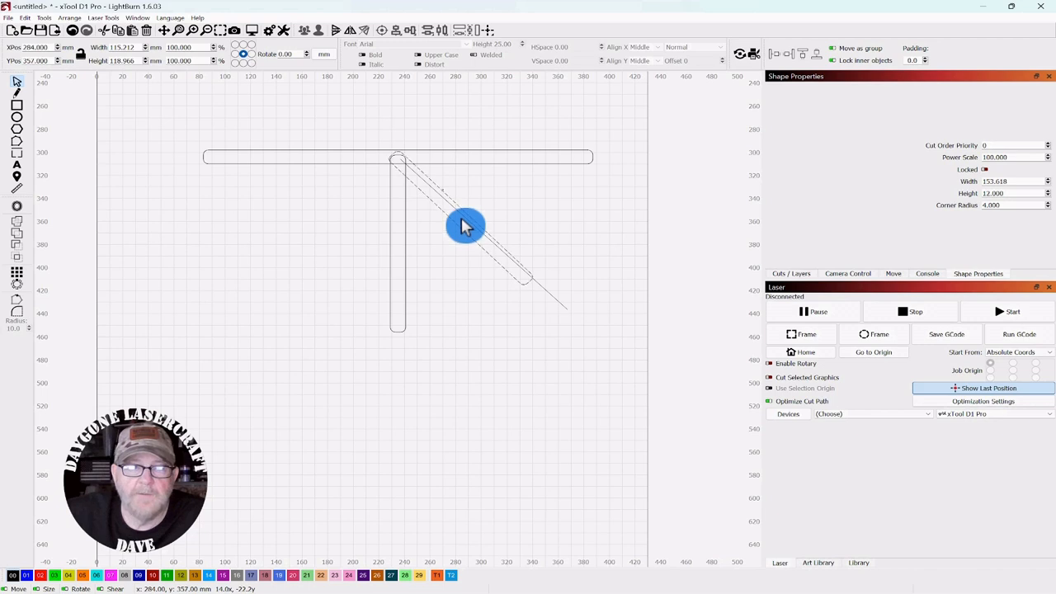
left_click_drag(464, 230, 466, 231)
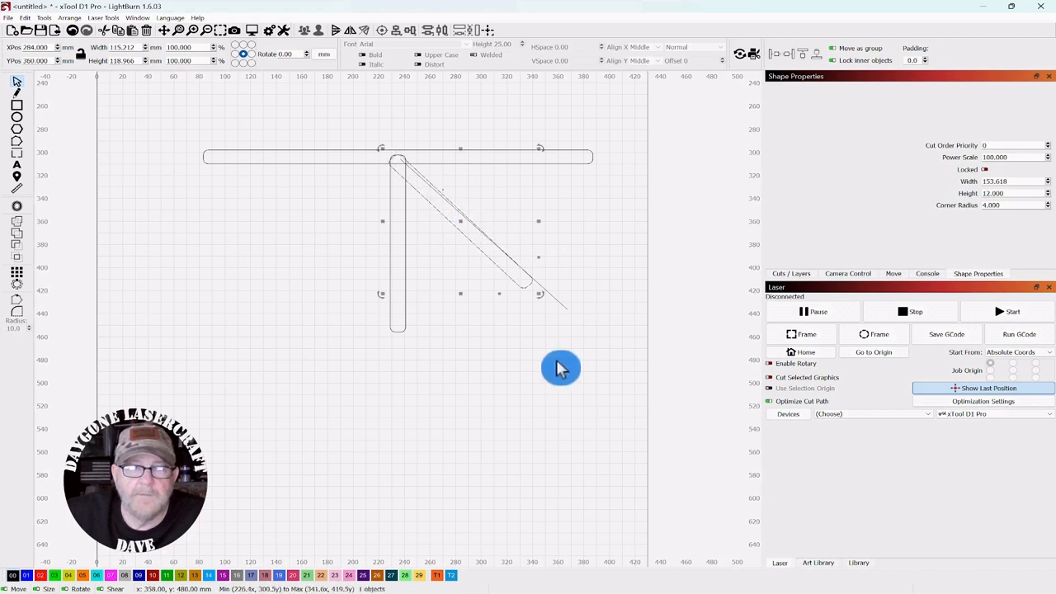
left_click_drag(539, 295, 544, 304)
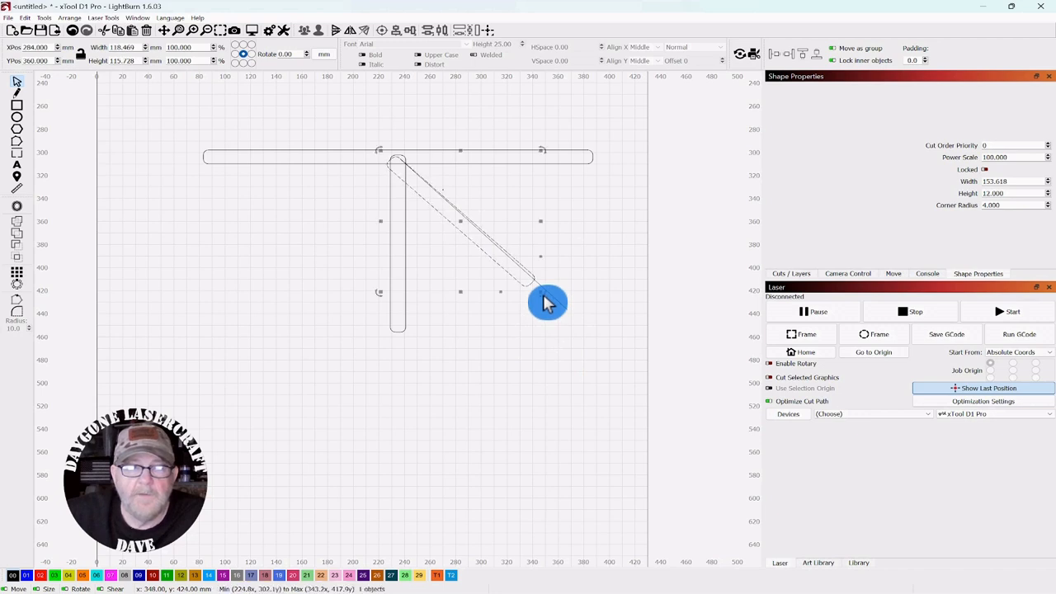
left_click_drag(464, 230, 469, 230)
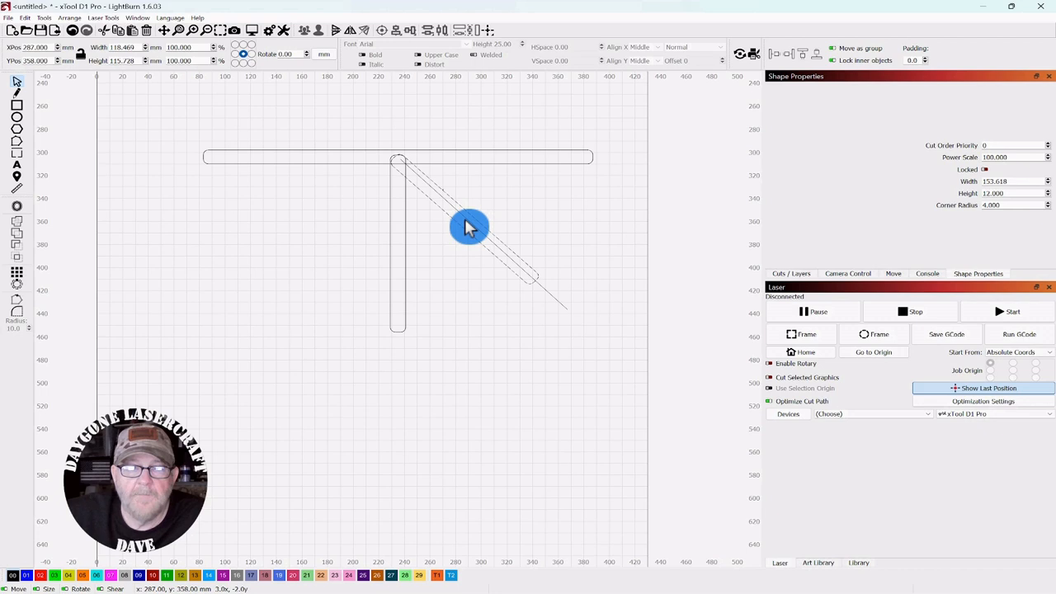
left_click_drag(468, 229, 468, 229)
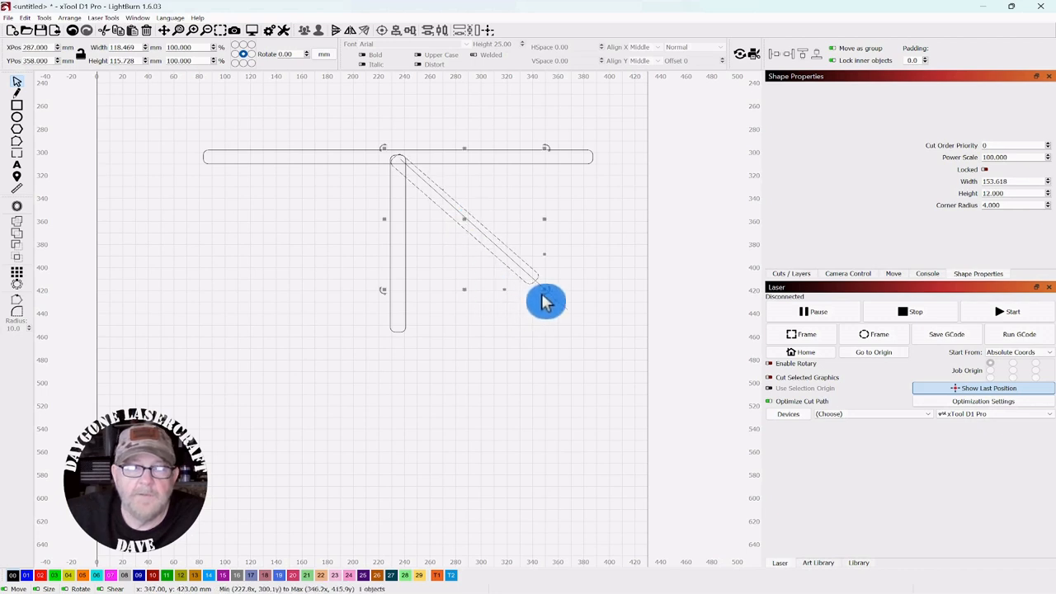
Step: Fine-tune the diagonal bar's rotation to match the guide line and delete the guide line
left_click_drag(545, 290, 549, 301)
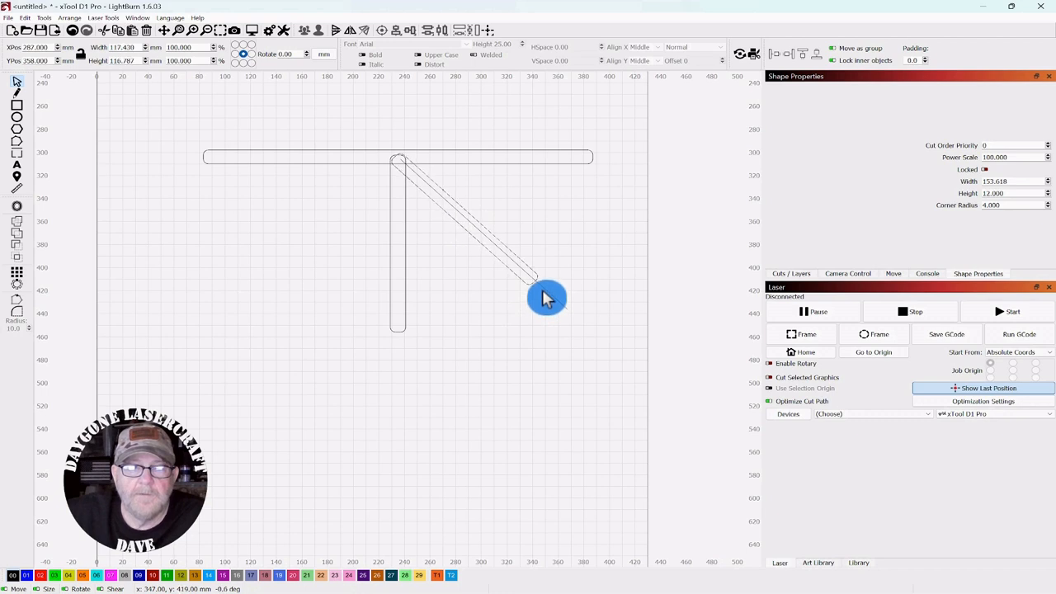
left_click_drag(544, 299, 546, 297)
left_click(510, 377)
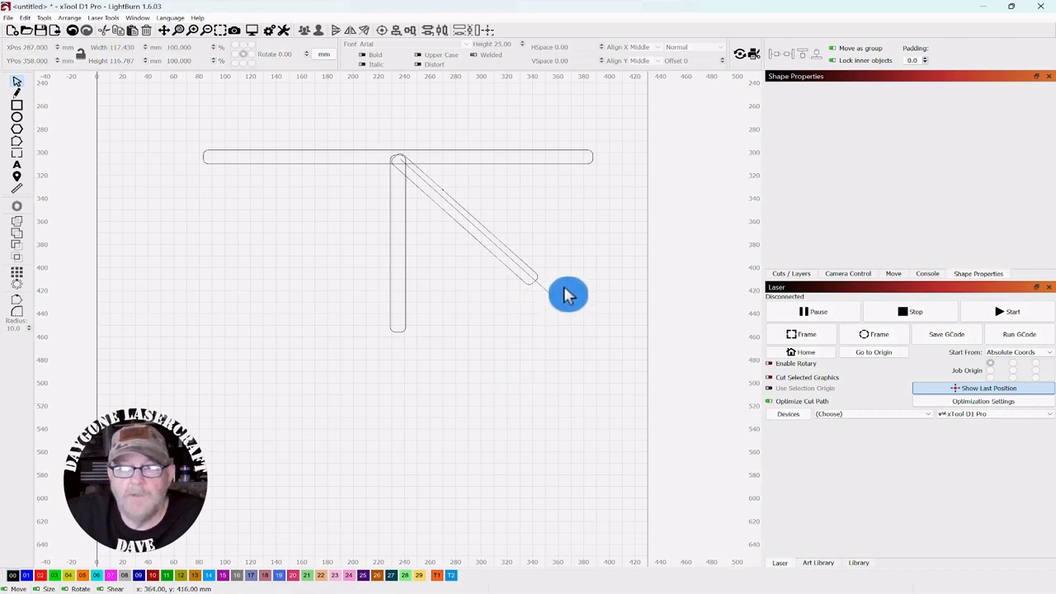
left_click_drag(567, 289, 541, 314)
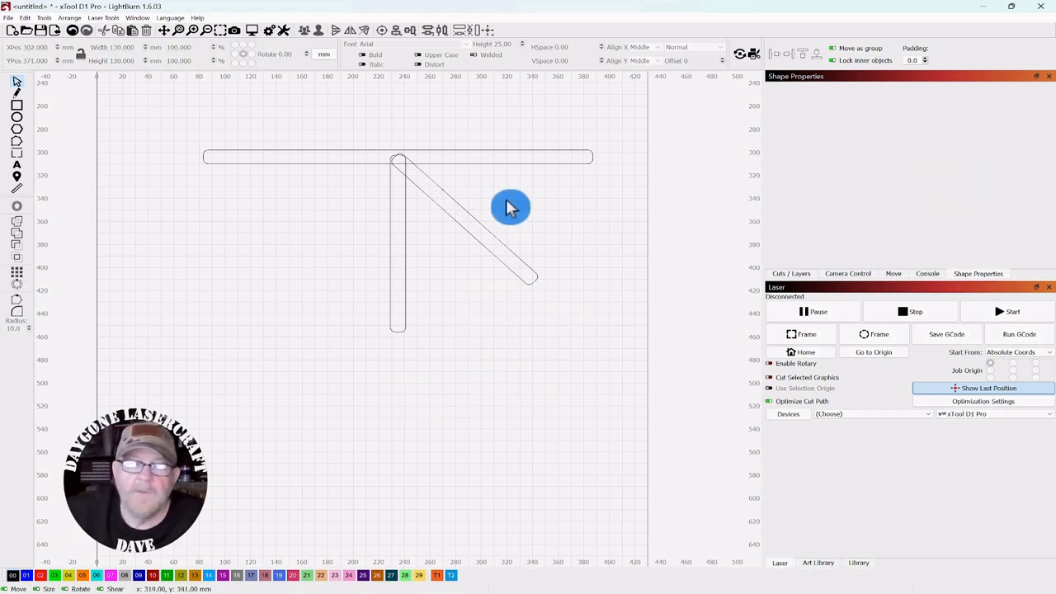
Step: Duplicate the diagonal bar in place and flip the copy horizontally
left_click_drag(505, 201, 470, 269)
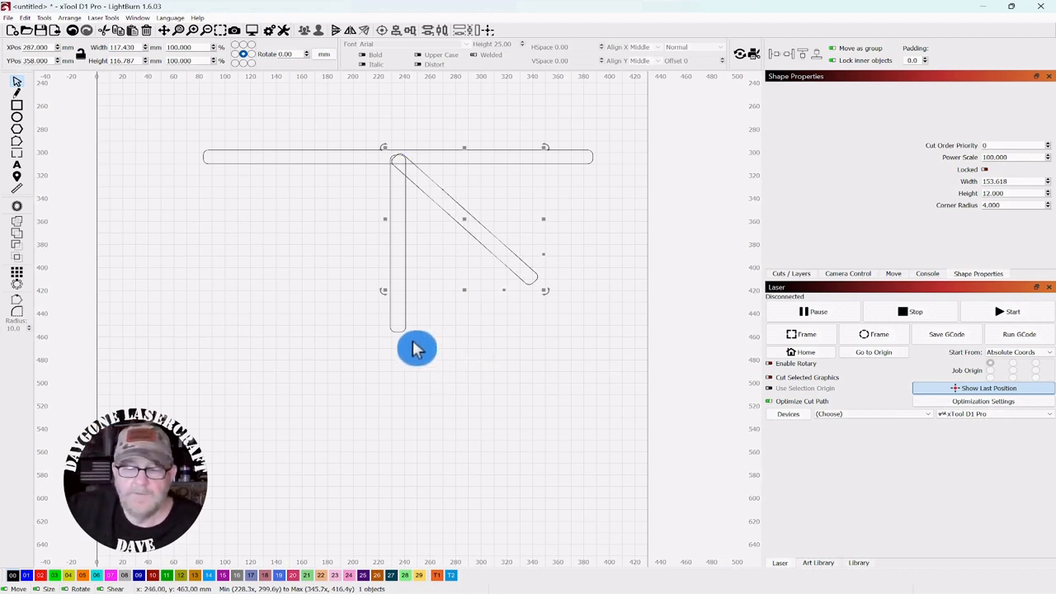
key("ctrl+d")
key("ctrl+shift+h")
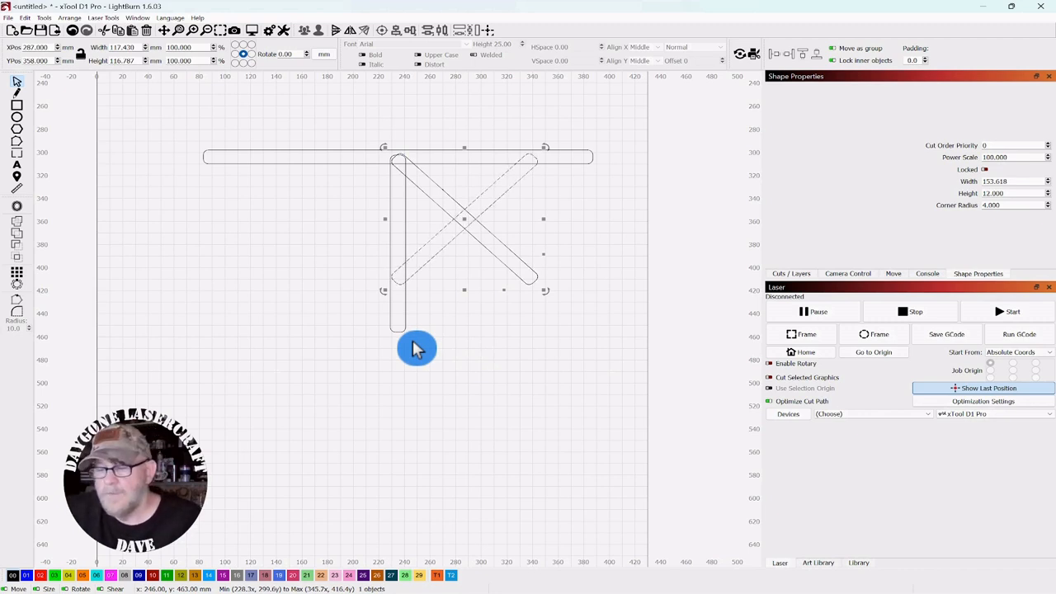
Step: Shift the flipped diagonal bar left to about X 187 mm so its upper end meets the top of the vertical bar
key("Left")
key("Left")
key("Left")
key("Left")
key("Left")
key("Left")
key("Left")
key("Left")
key("Left")
key("Left")
key("Left")
key("Left")
key("Left")
key("Left")
key("Left")
key("Left")
key("Left")
key("Left")
key("Left")
key("Left")
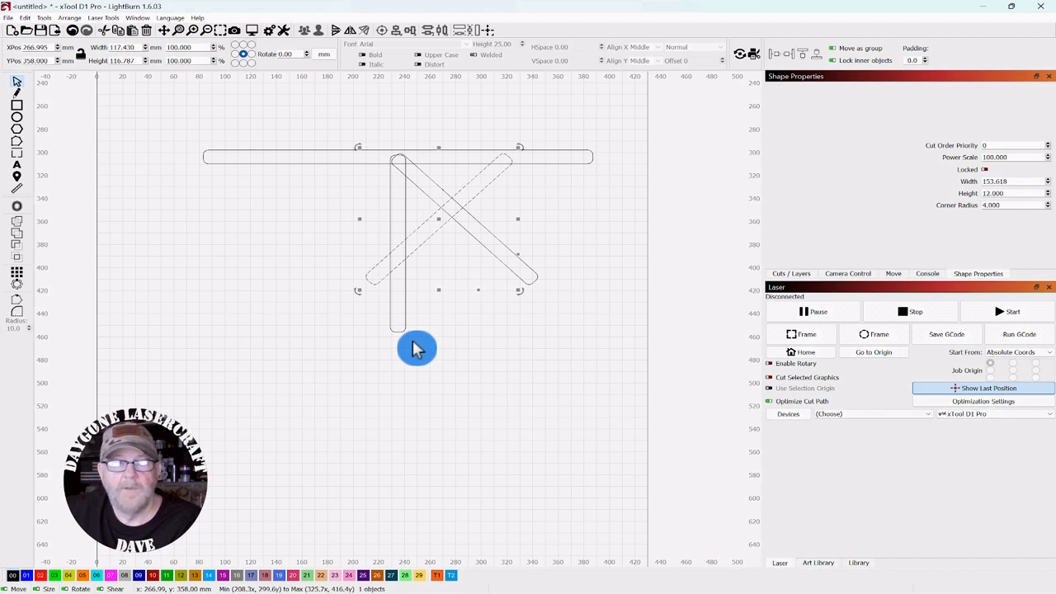
key("Left")
key("Left")
key("Left")
key("Left")
key("Left")
key("Left")
key("Left")
key("Left")
key("Left")
key("Left")
key("Left")
key("Left")
key("Left")
key("Left")
key("Left")
key("Left")
key("Left")
key("Left")
key("Left")
key("Left")
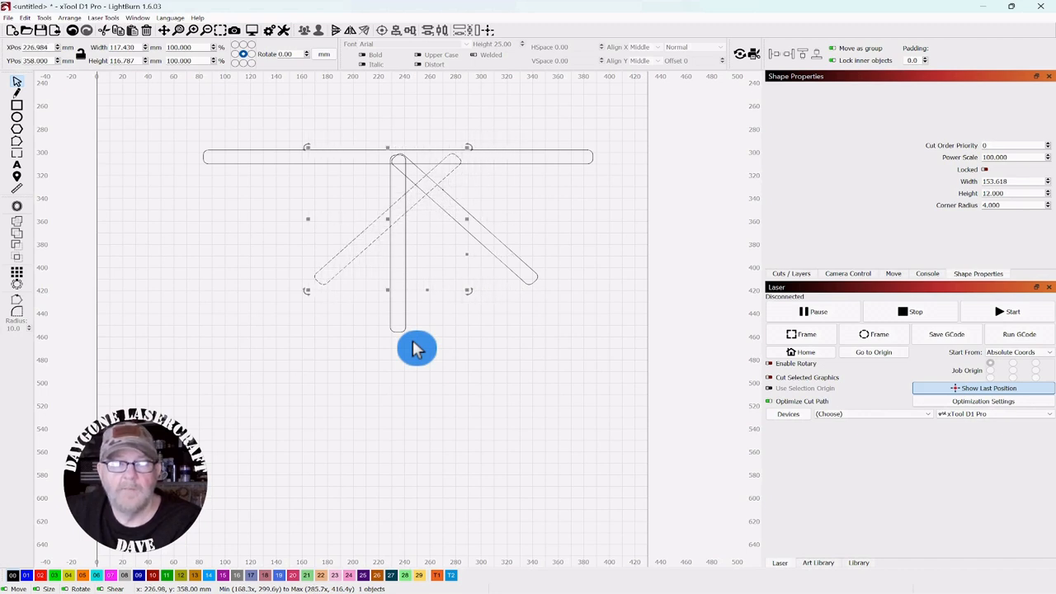
key("Left")
key("Left")
key("Left")
key("Left")
key("Left")
key("Left")
key("Left")
key("Left")
key("Left")
key("Left")
key("Left")
key("Left")
key("Left")
key("Left")
key("Left")
key("Left")
key("Left")
key("Left")
key("Left")
key("Left")
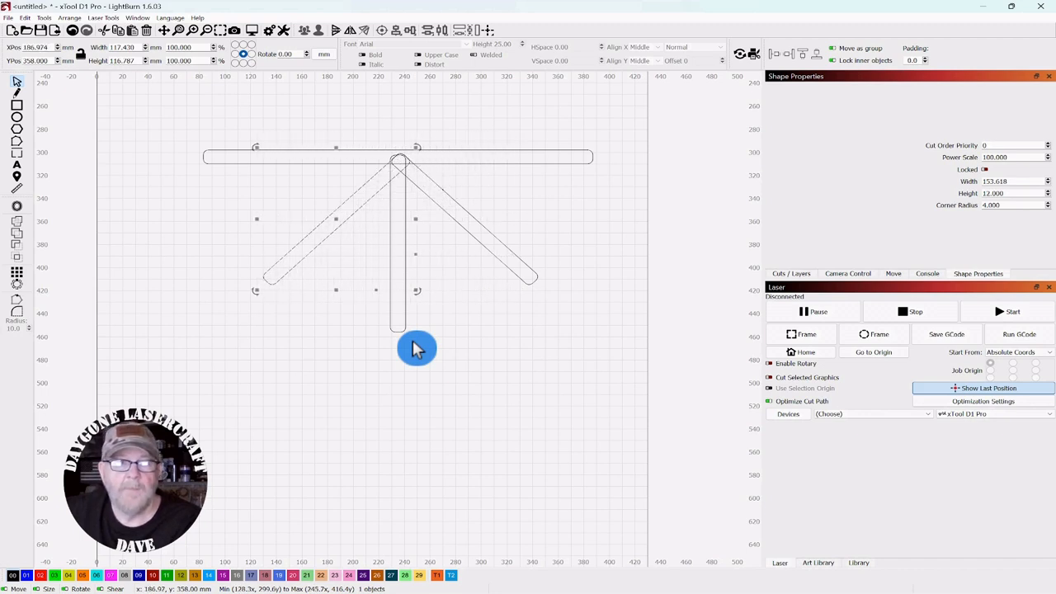
key("Right")
key("Right")
key("Right")
key("Right")
key("Right")
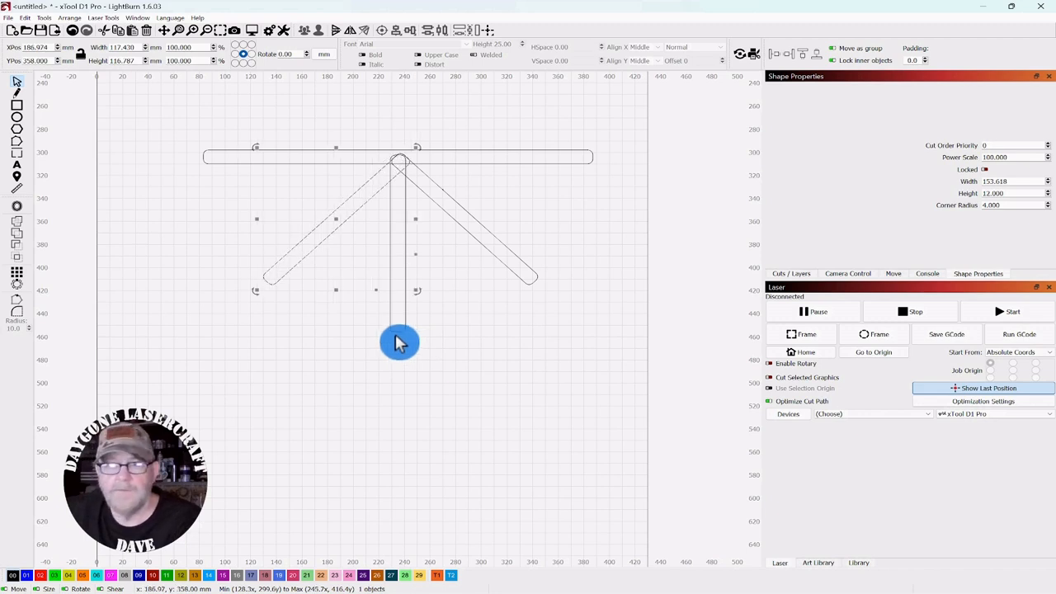
left_click(548, 427)
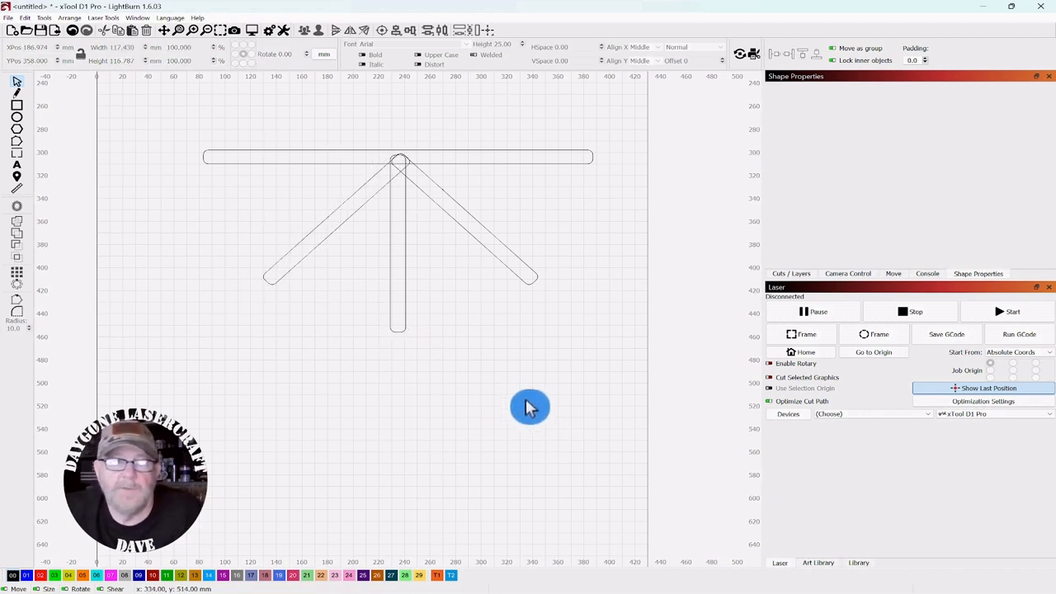
Step: Try to weld the horizontal, vertical and diagonal bars into one outline, and undo the weld
left_click_drag(562, 99, 252, 356)
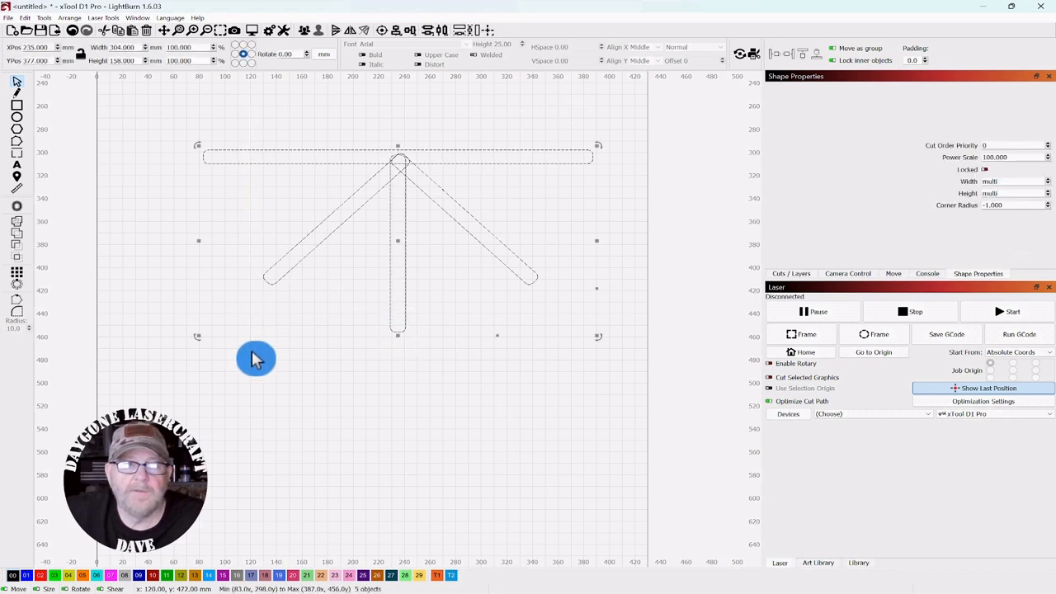
left_click(20, 231)
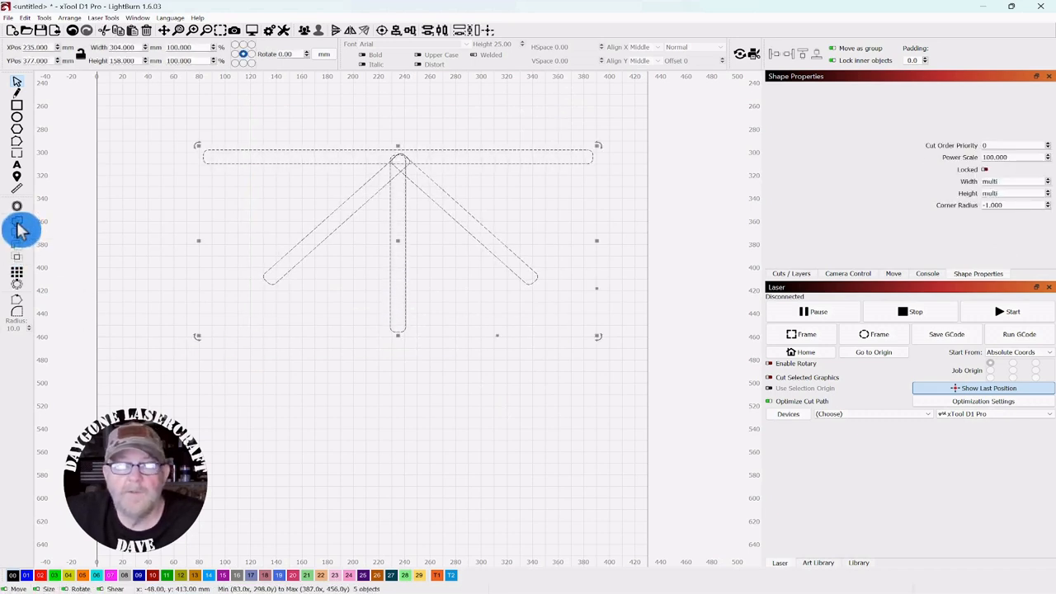
left_click(396, 401)
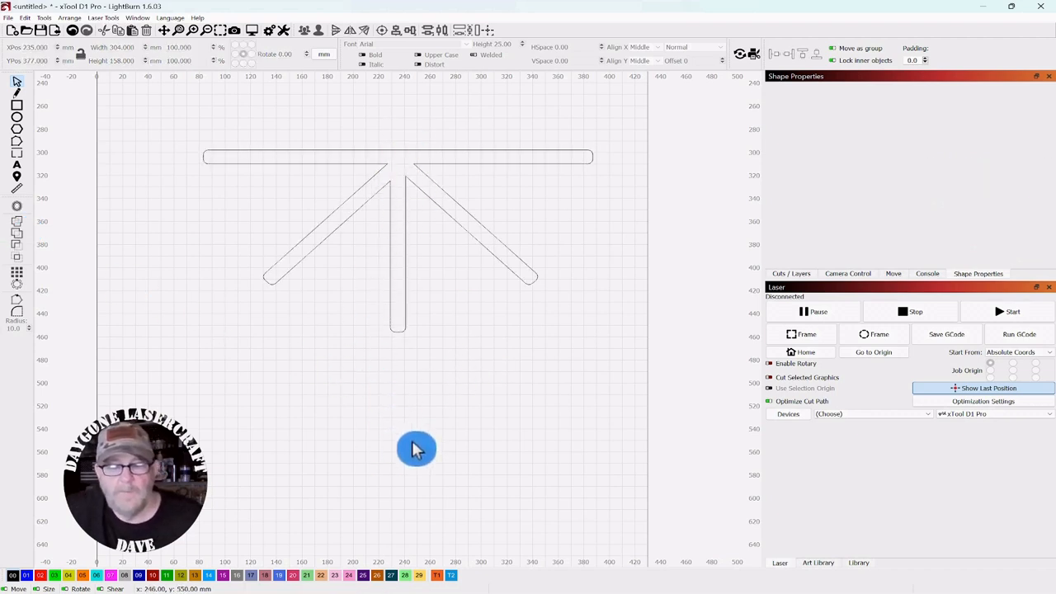
key("ctrl+z")
key("ctrl+z")
key("ctrl+z")
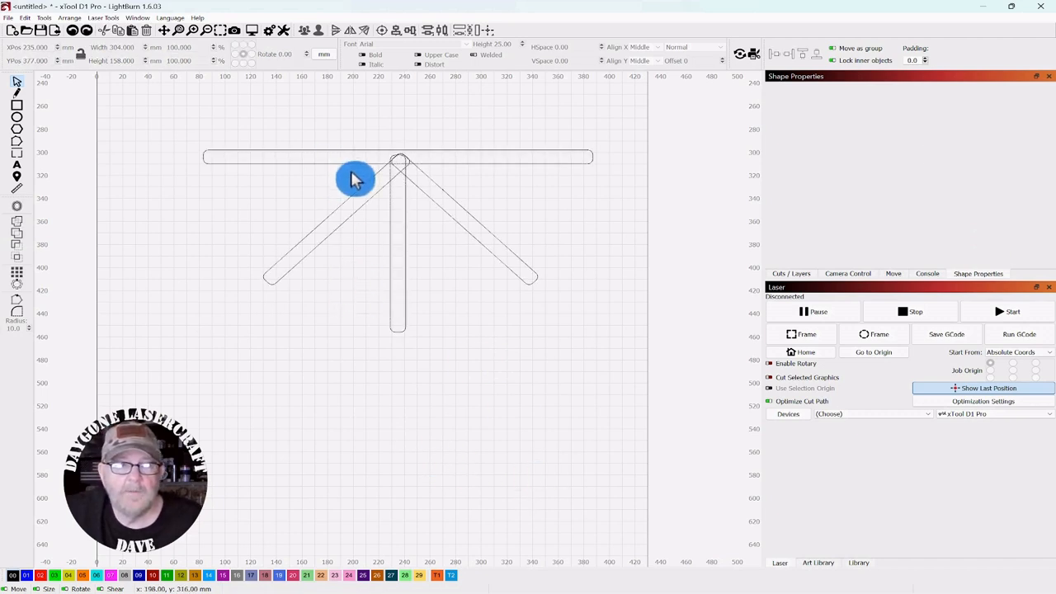
Step: Move the left diagonal bar to about X 182 mm and weld all the bars into one outline
left_click(343, 220)
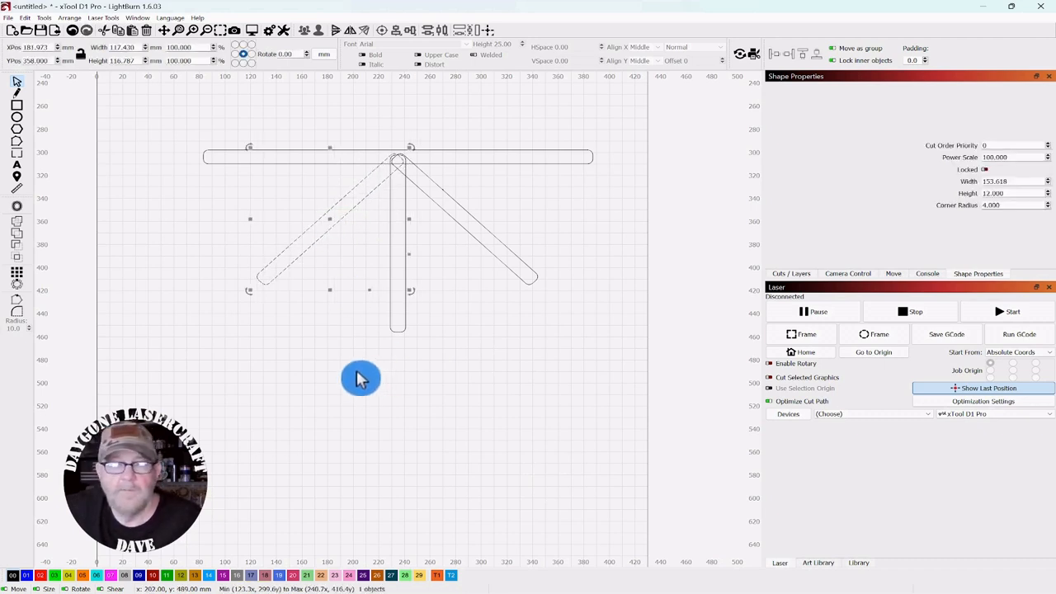
left_click(509, 355)
left_click_drag(524, 115, 302, 235)
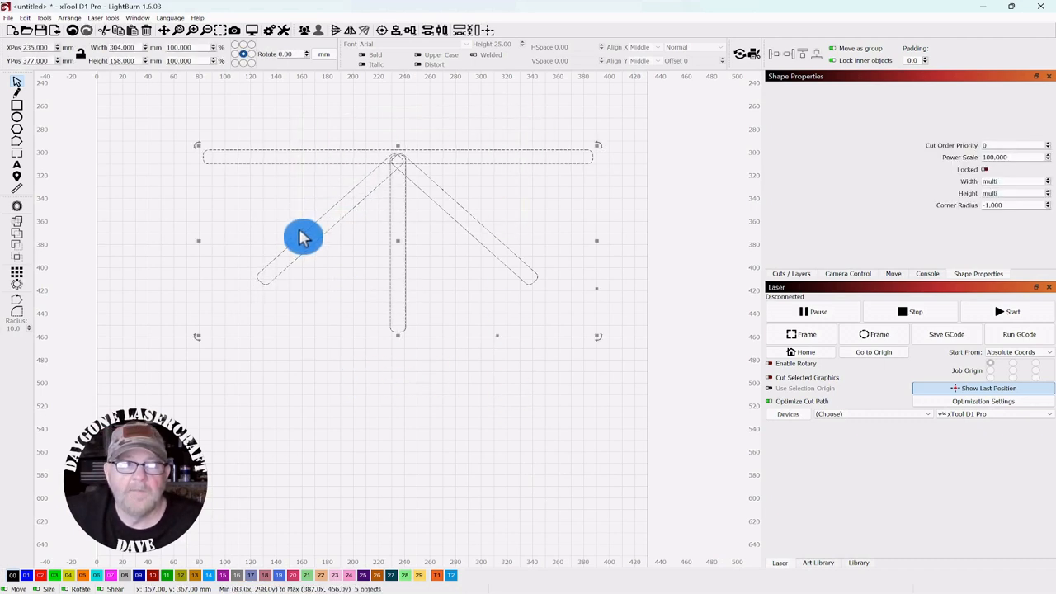
left_click(17, 221)
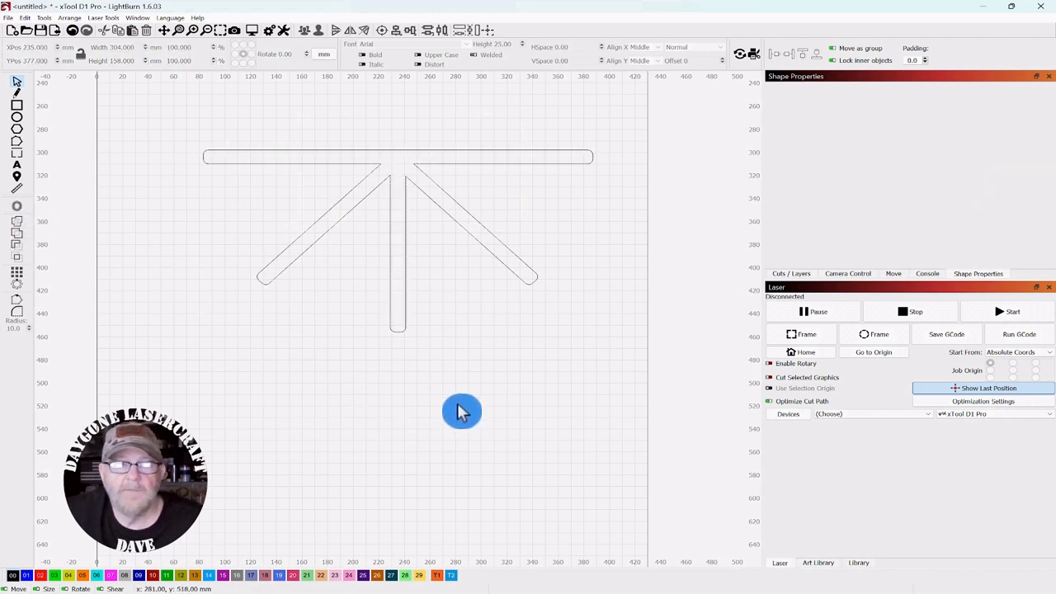
Step: Draw a circle about 111 mm in diameter above the horizontal bar, centered at about X 210 mm, Y 230 mm
scroll(461, 413, "down", 3)
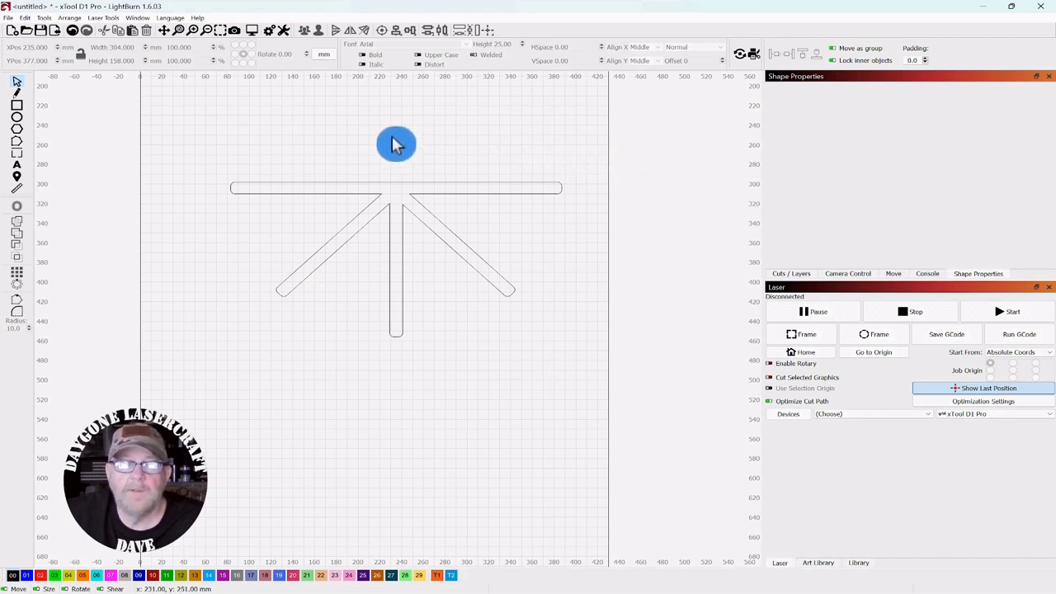
left_click_drag(391, 136, 414, 205)
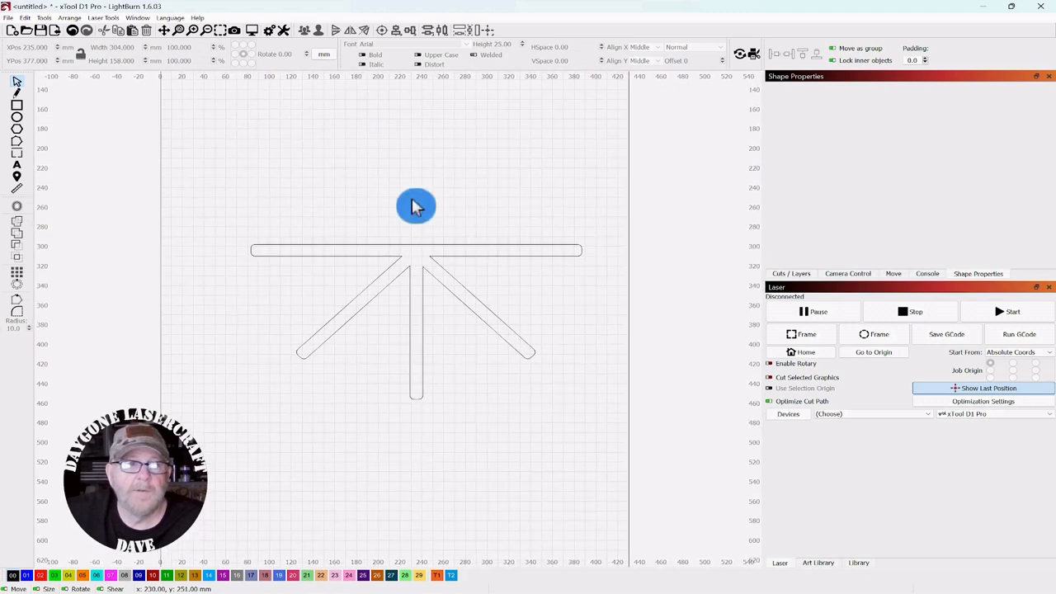
left_click(19, 120)
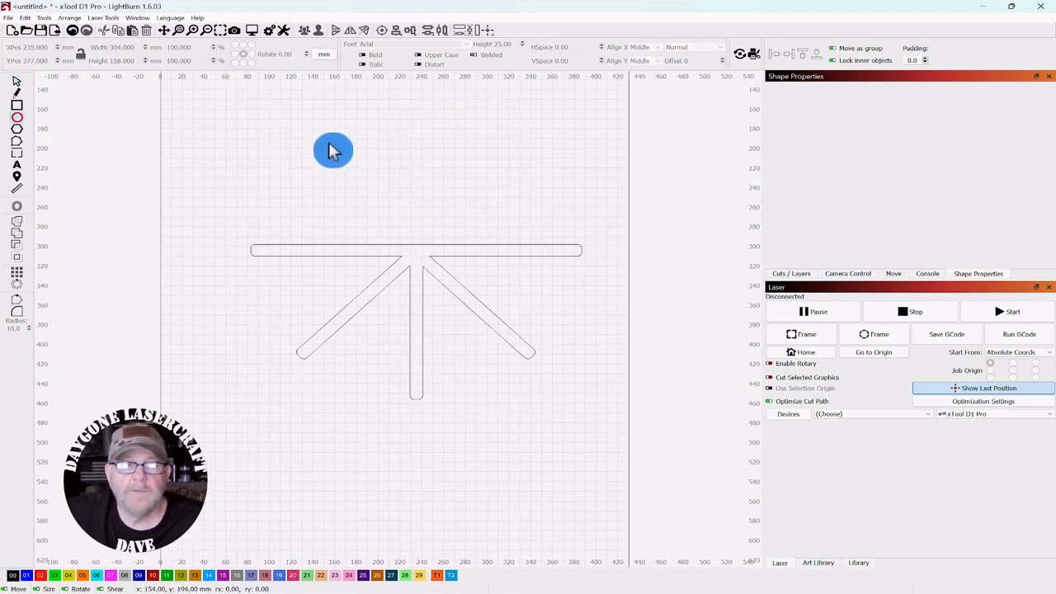
left_click_drag(330, 124, 453, 216)
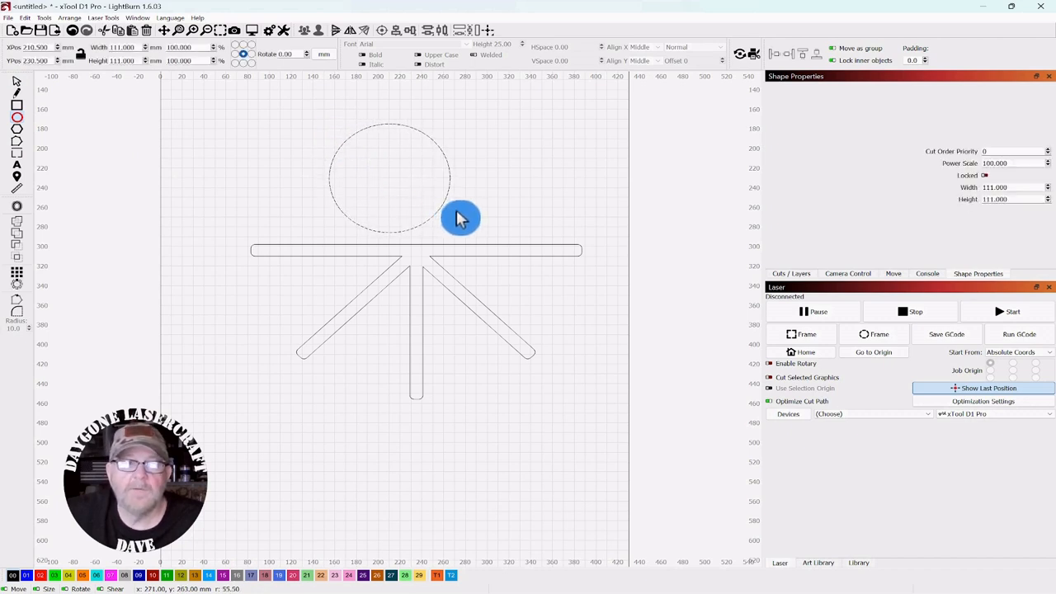
left_click(17, 83)
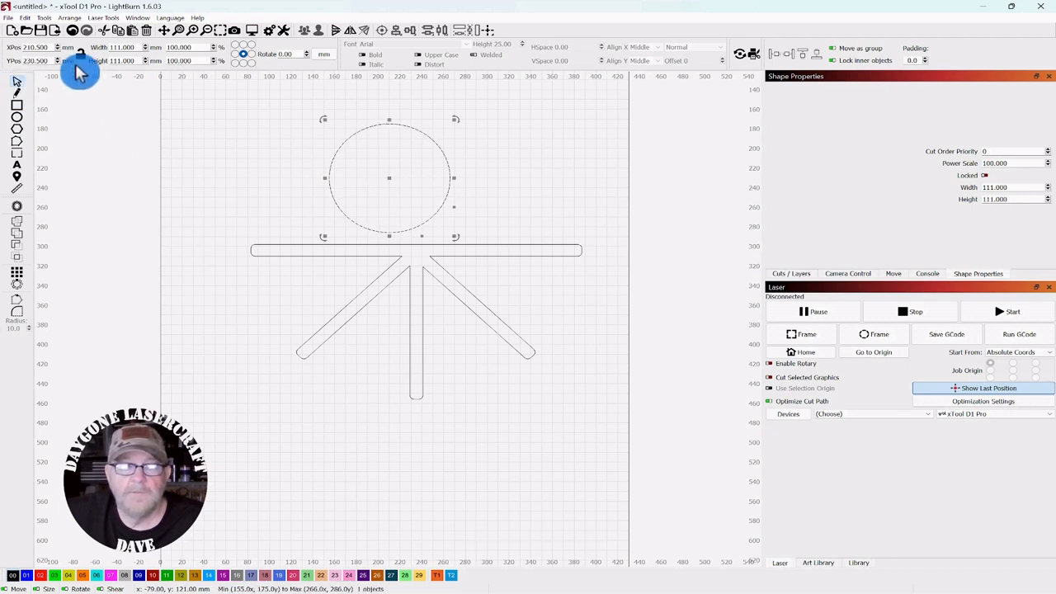
Step: Break the circle apart and separate its quarter arcs by moving the upper half 5 mm up and the right half 5 mm right
left_click(68, 18)
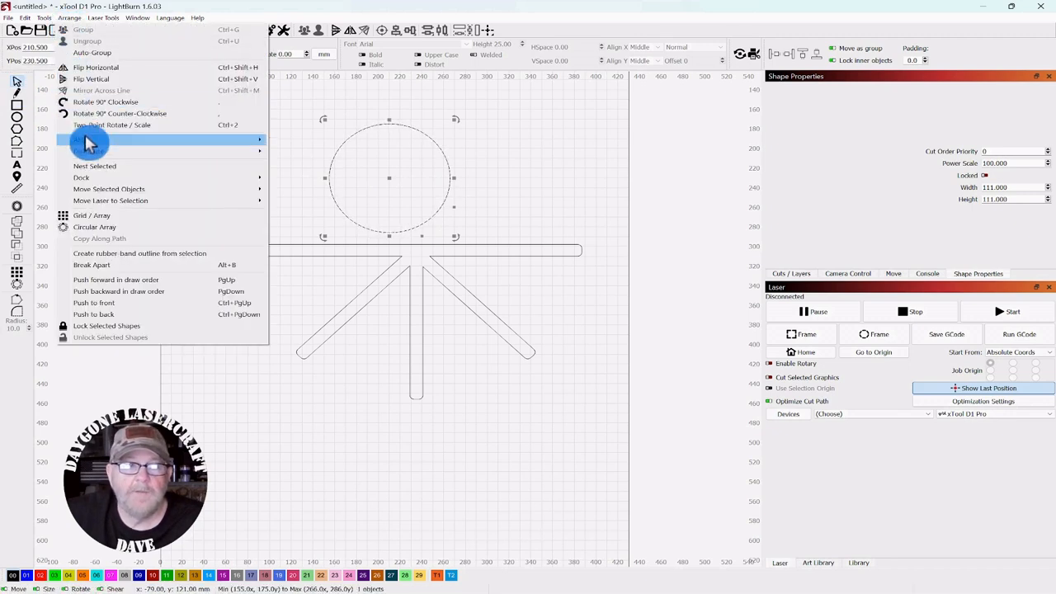
left_click(89, 265)
left_click_drag(514, 123, 319, 165)
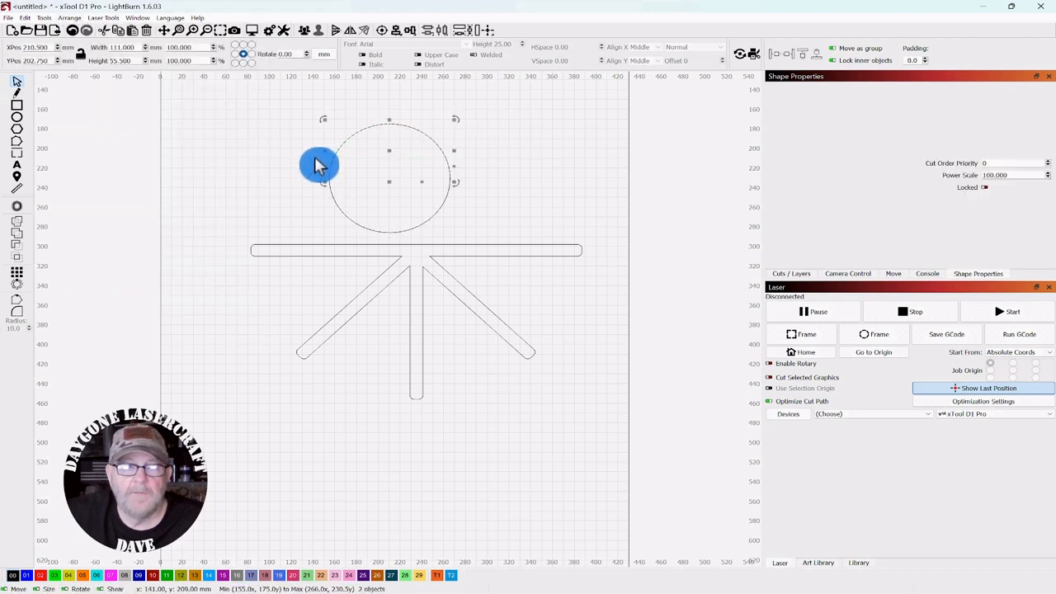
key("Up")
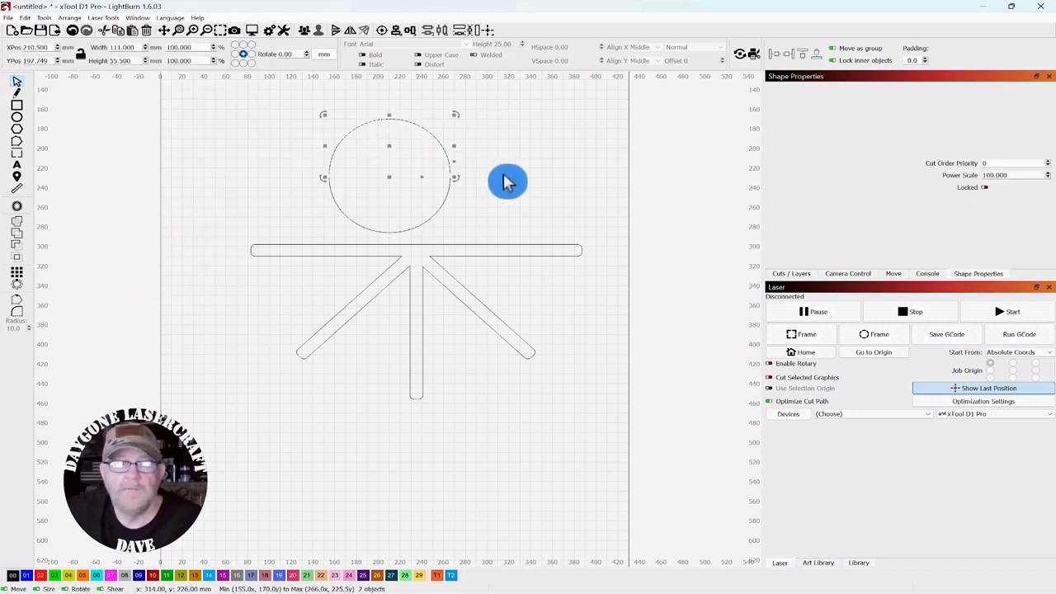
left_click_drag(452, 112, 430, 228)
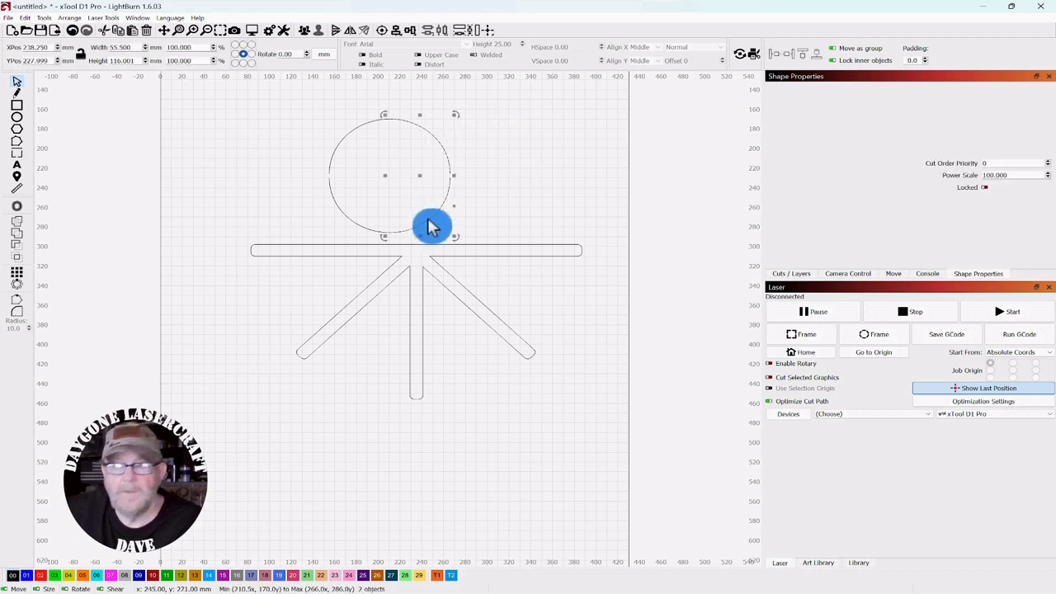
key("Right")
left_click(646, 146)
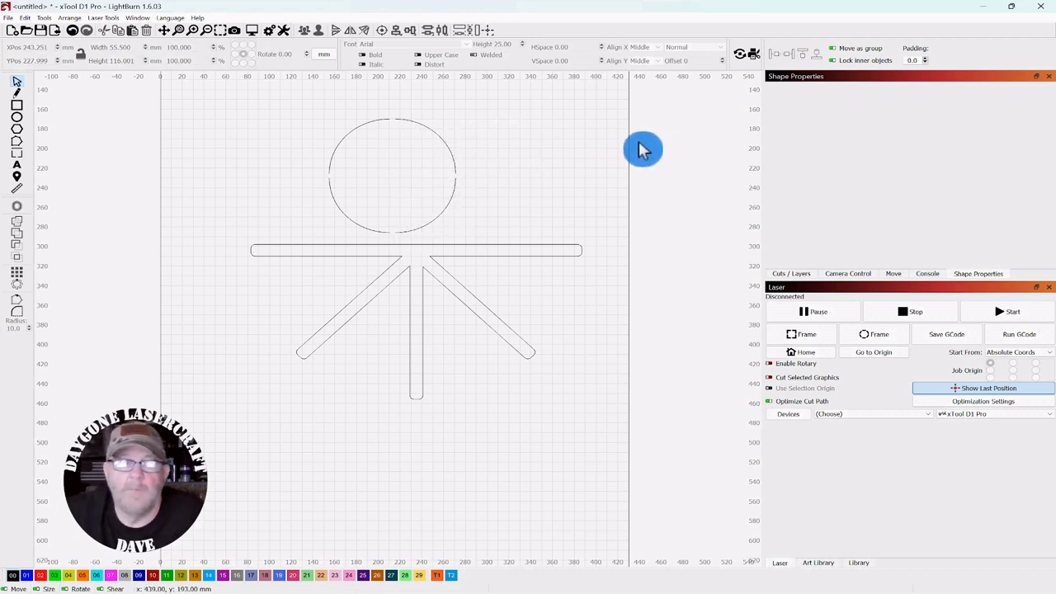
Step: Move the upper-right arc below the horizontal bar's left end and put the three remaining arcs off the work area to the right
left_click_drag(482, 114, 275, 307)
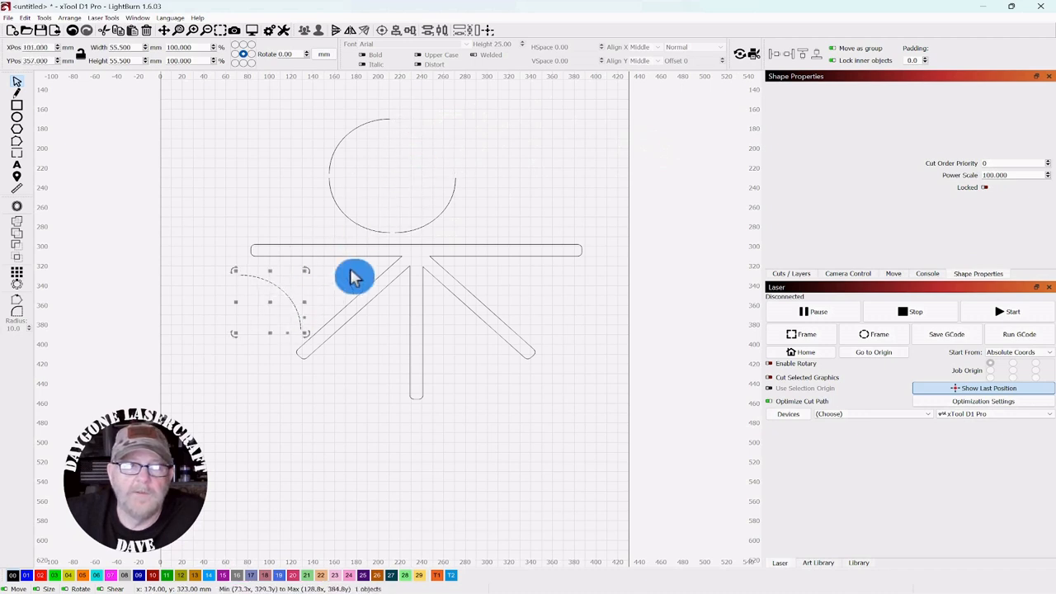
left_click_drag(520, 118, 328, 235)
left_click_drag(391, 177, 716, 191)
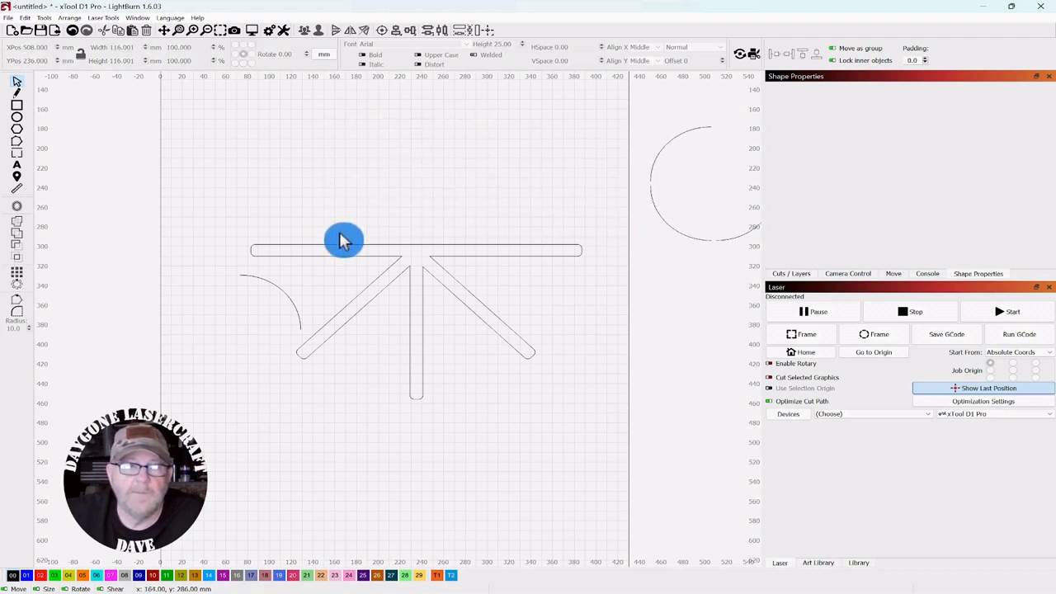
Step: Rotate and stretch the arc to about 49 x 99 mm, spanning from the horizontal bar's left end to the left diagonal bar's lower end
left_click(295, 311)
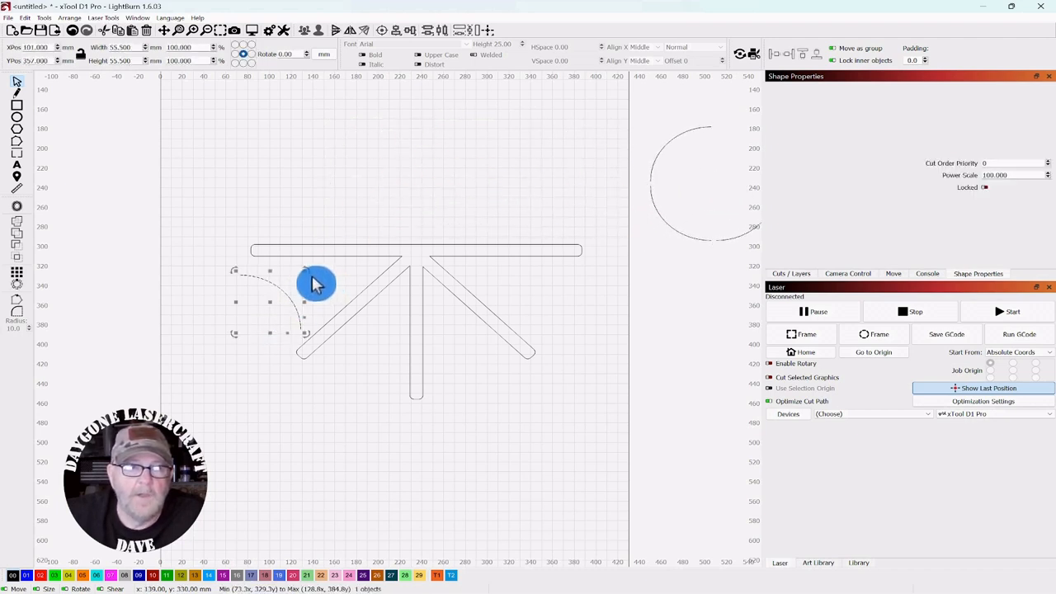
left_click_drag(308, 270, 278, 292)
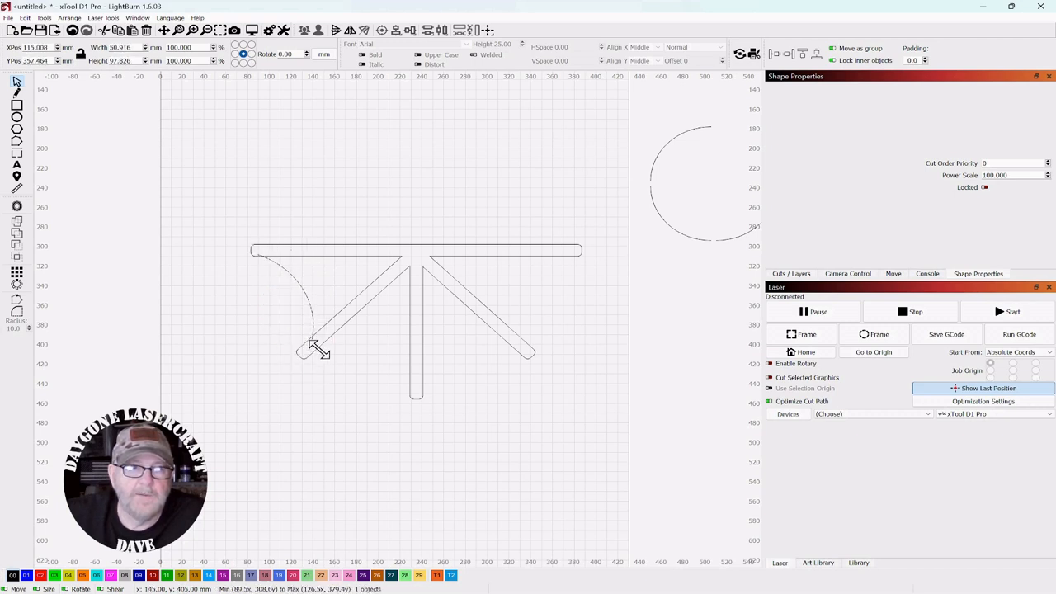
left_click_drag(316, 351, 323, 365)
left_click(318, 365)
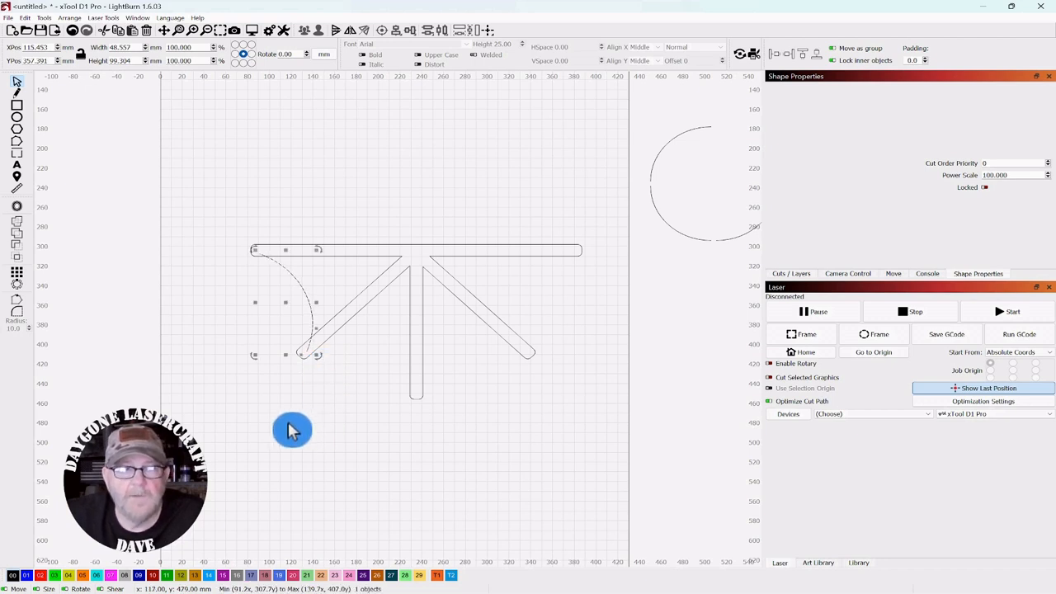
Step: Offset the curved brace line outward by 6 mm with round corners
left_click(17, 208)
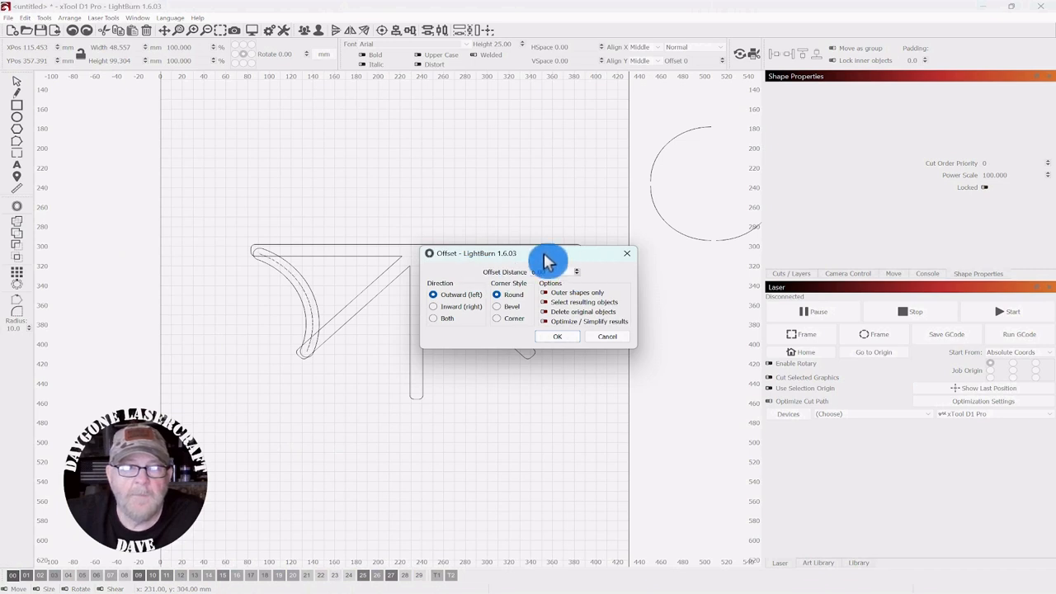
left_click_drag(547, 260, 513, 121)
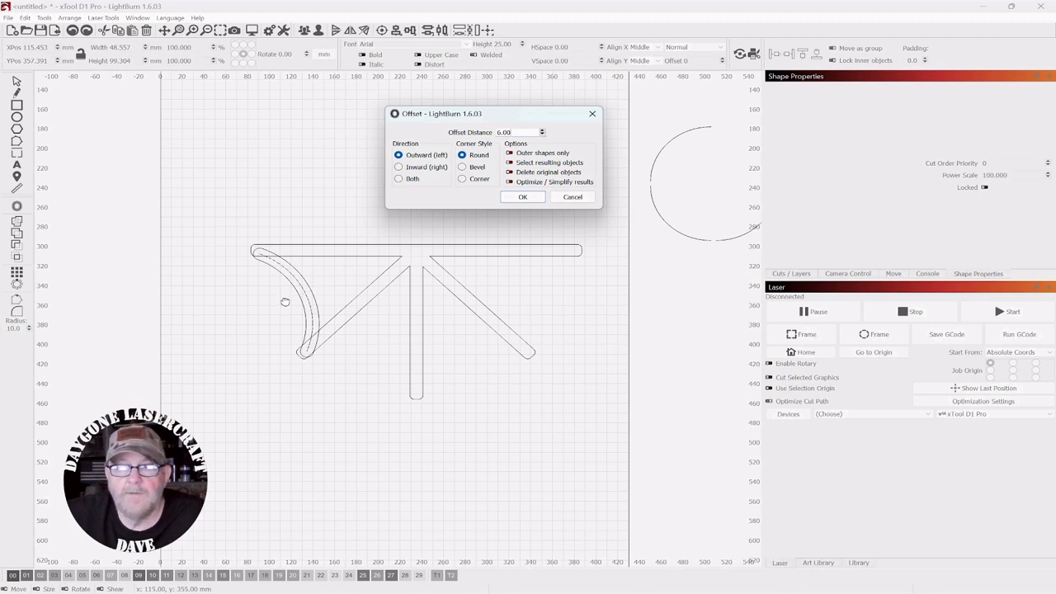
left_click(525, 200)
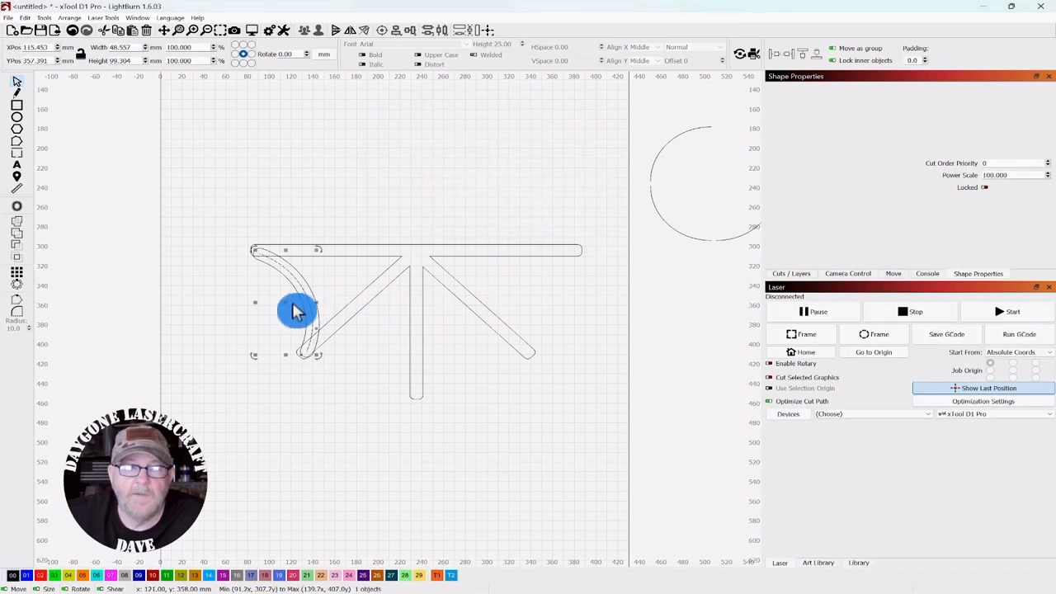
Step: Move the original arc line out of the curved bar and delete it
left_click_drag(288, 304, 510, 442)
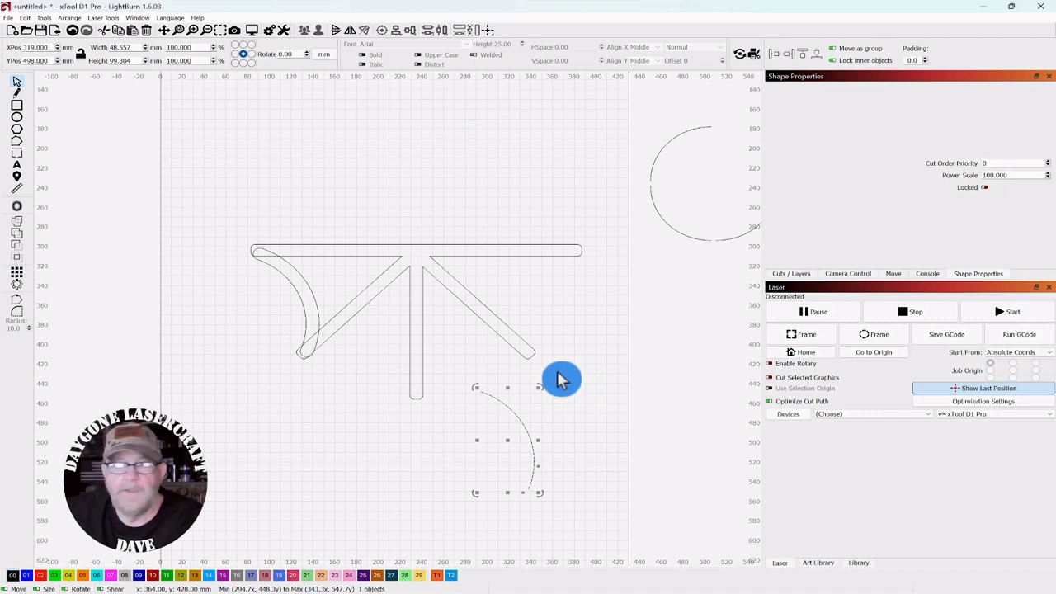
key("Delete")
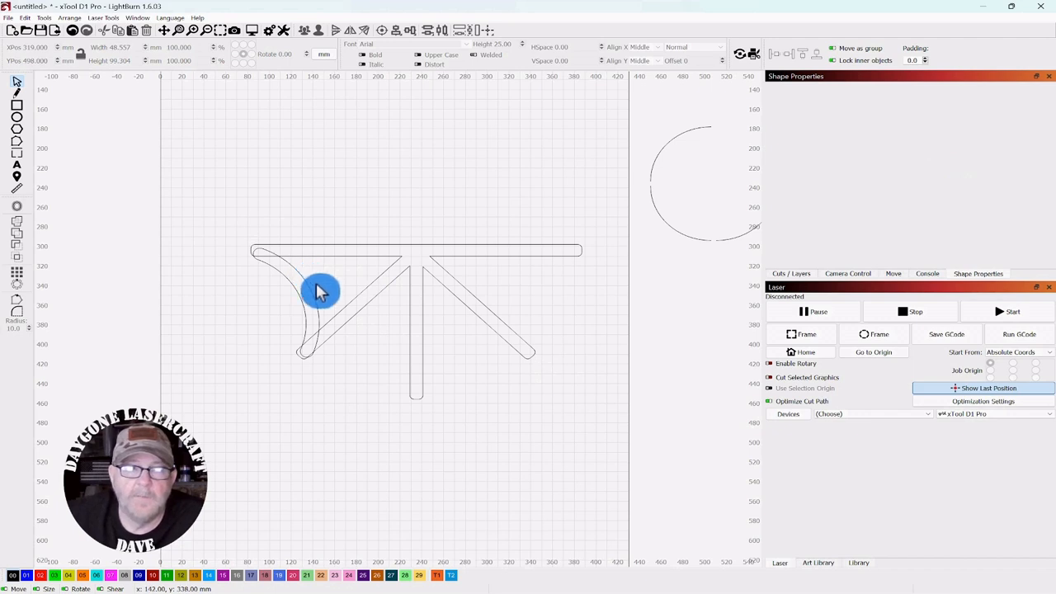
Step: Duplicate the curved bar 50 mm to the right and scale the copy to about 40 x 74 mm, ending on the left diagonal bar
left_click(293, 301)
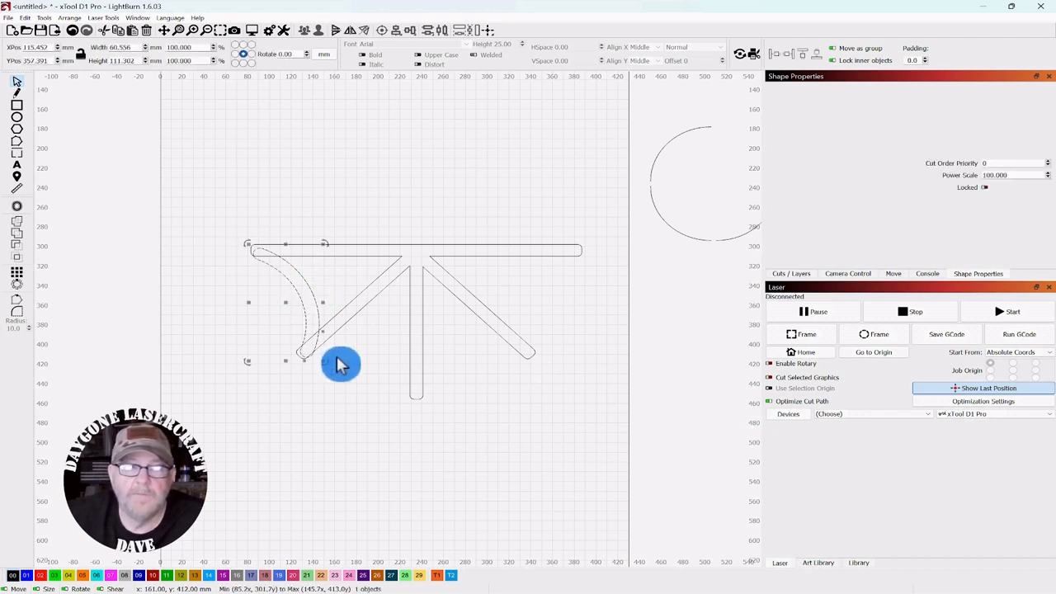
left_click(301, 348)
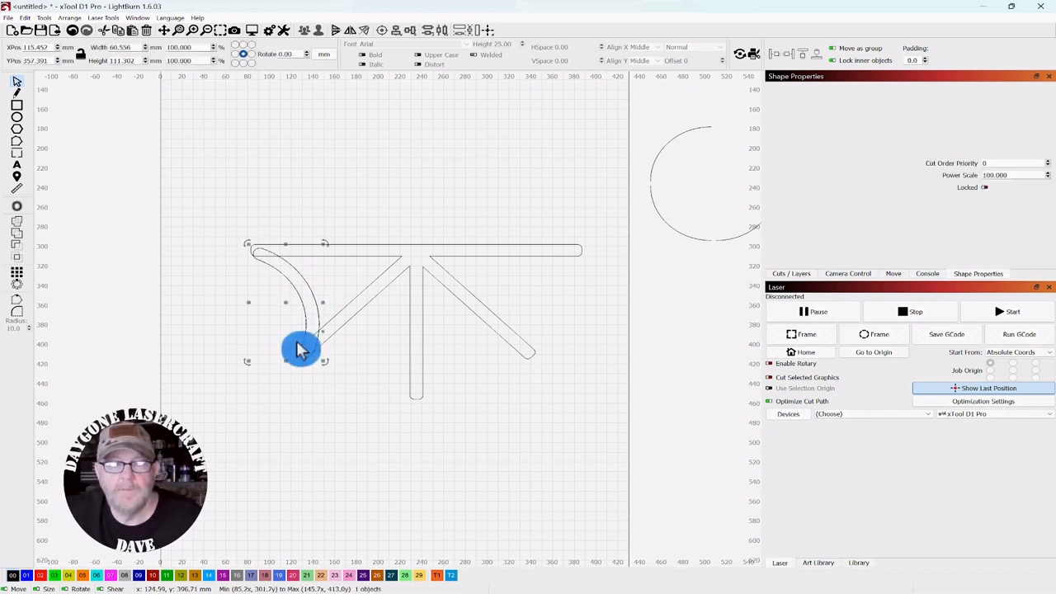
left_click_drag(301, 349, 330, 384)
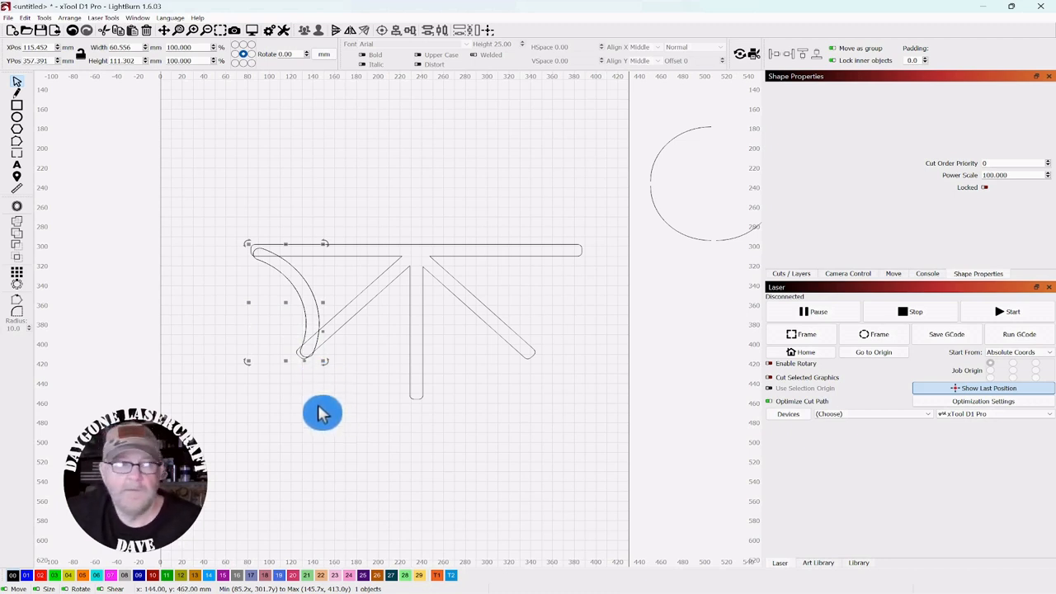
left_click_drag(286, 301, 334, 302)
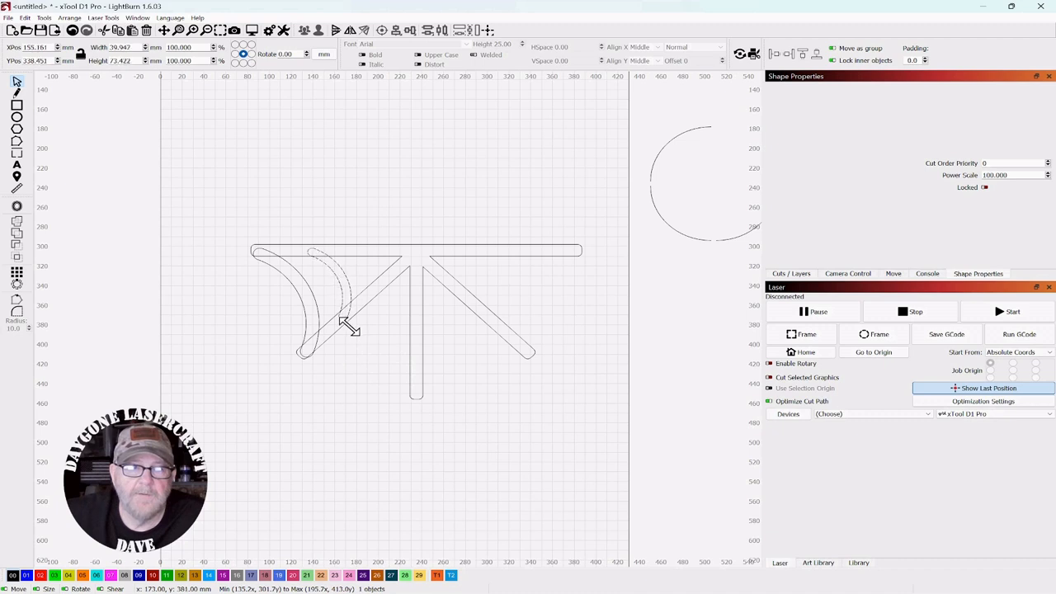
left_click_drag(350, 328, 351, 327)
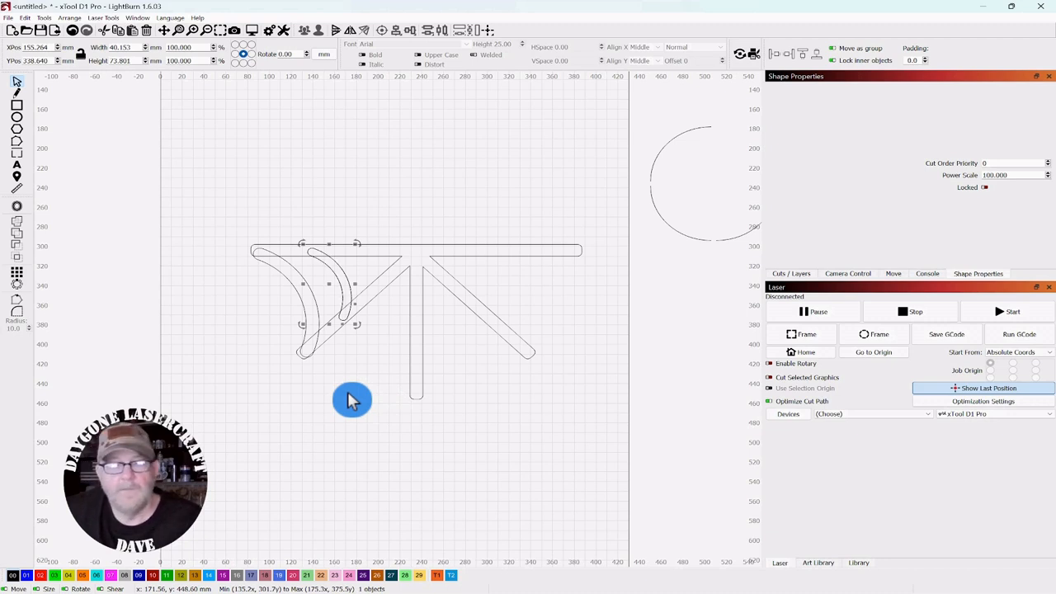
Step: Duplicate the smaller curved bar 40 mm to the right and scale the copy down to about 26 x 47 mm
key("Right")
key("Right")
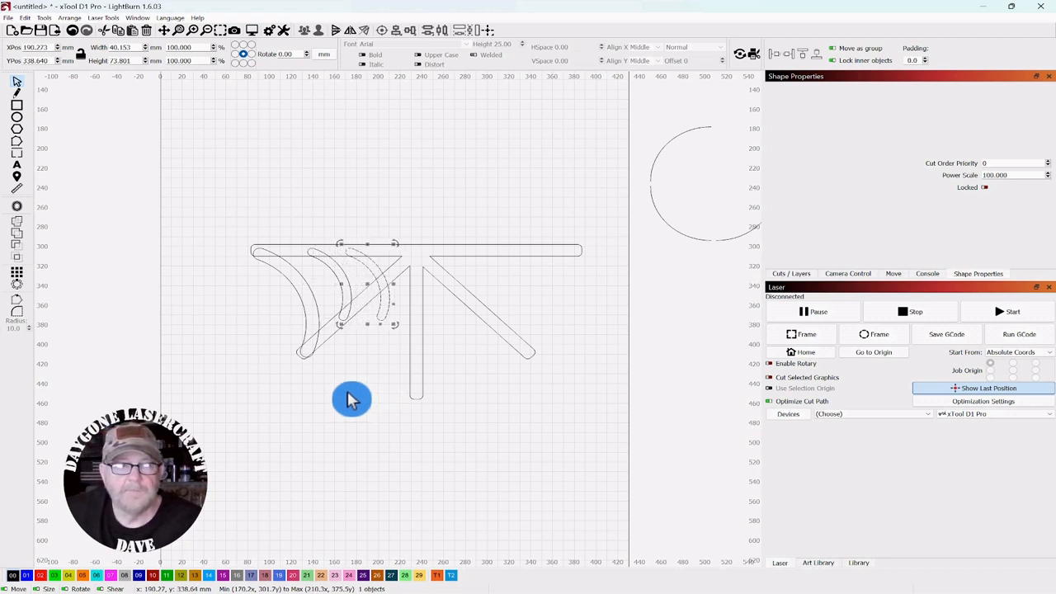
key("Right")
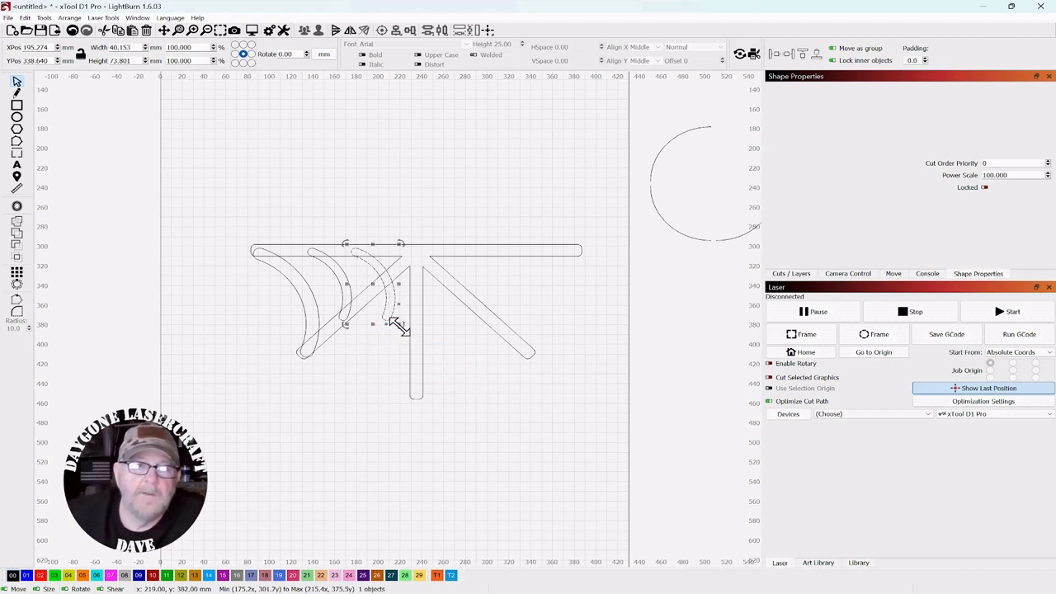
left_click_drag(398, 327, 377, 307)
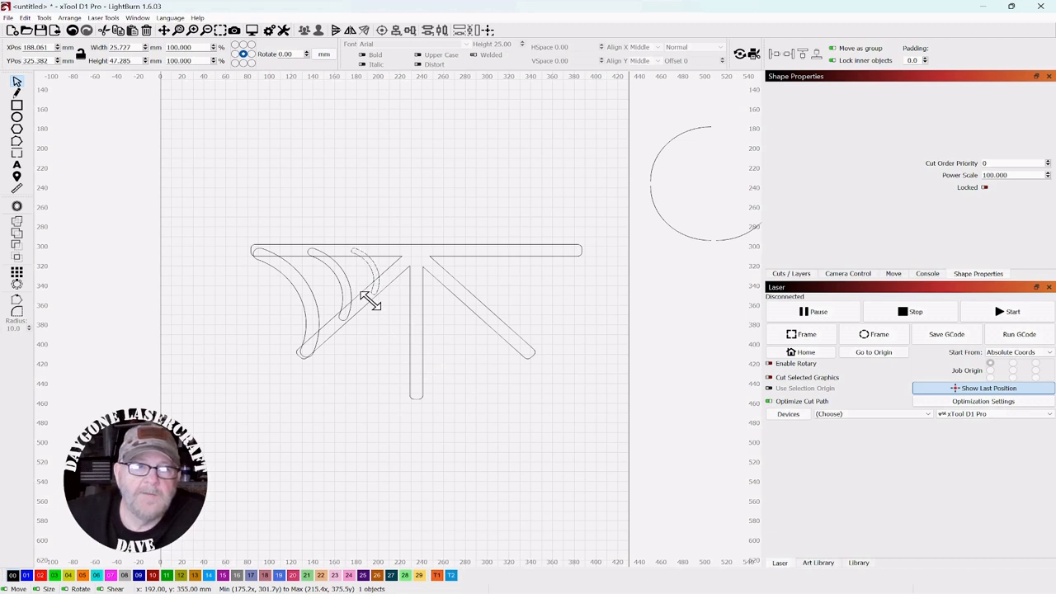
left_click(398, 404)
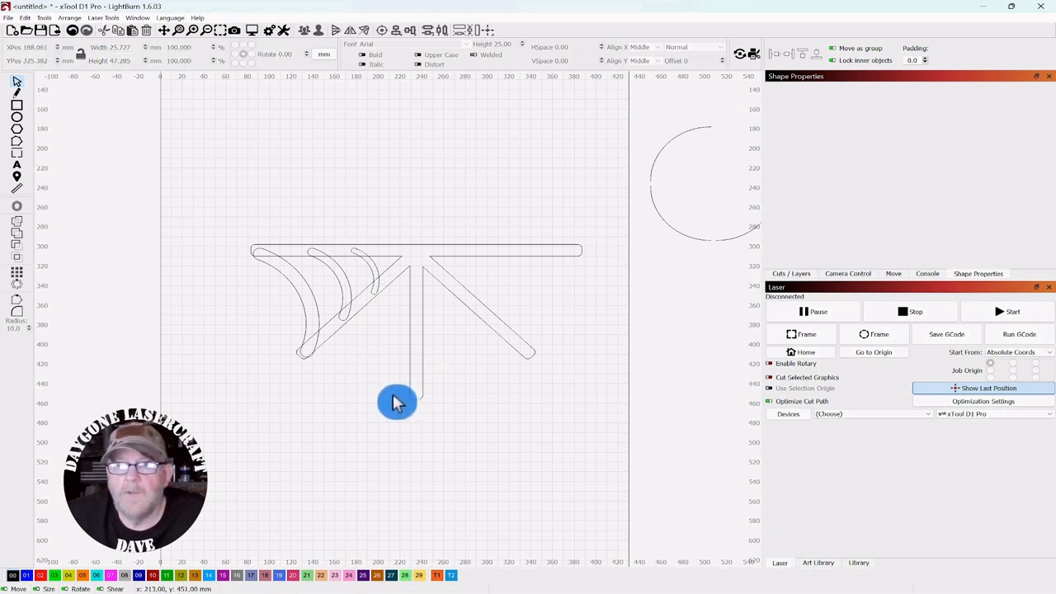
Step: Select the three curved bars between the horizontal bar and the left diagonal bar and group them
left_click(381, 268)
left_click(299, 300)
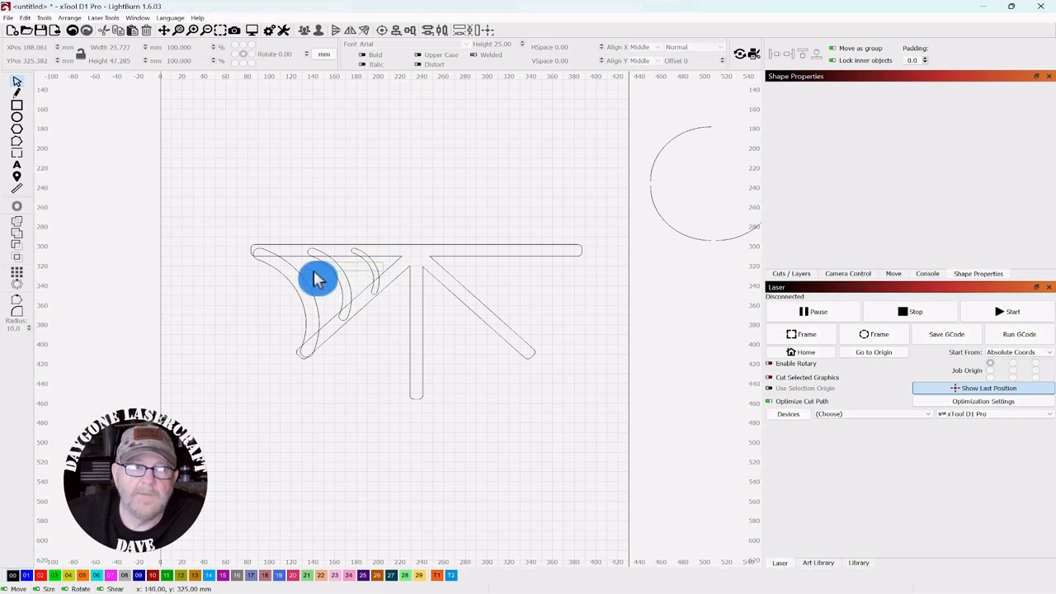
left_click(251, 278)
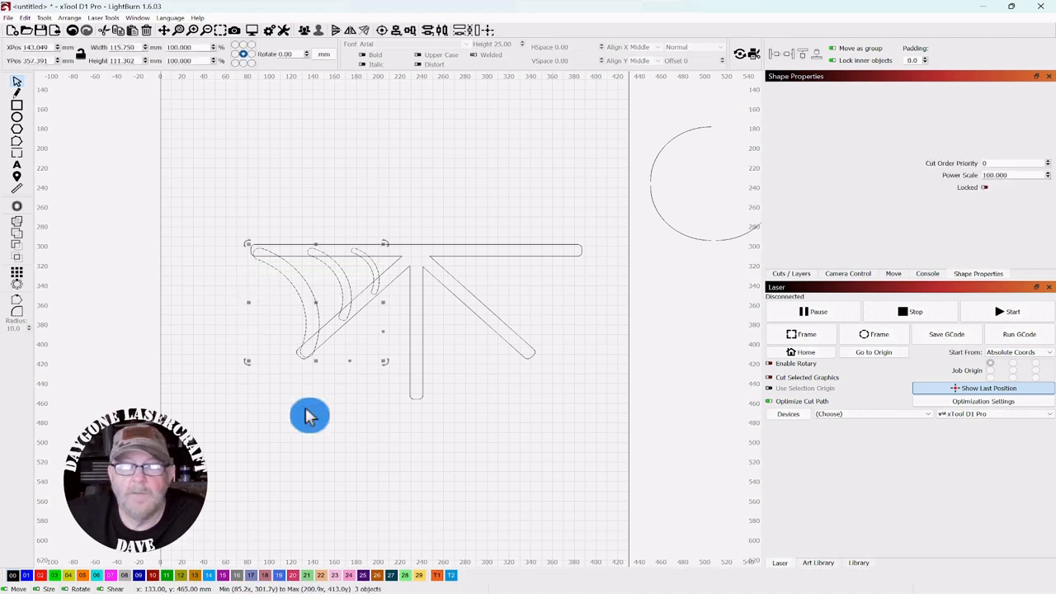
left_click(305, 33)
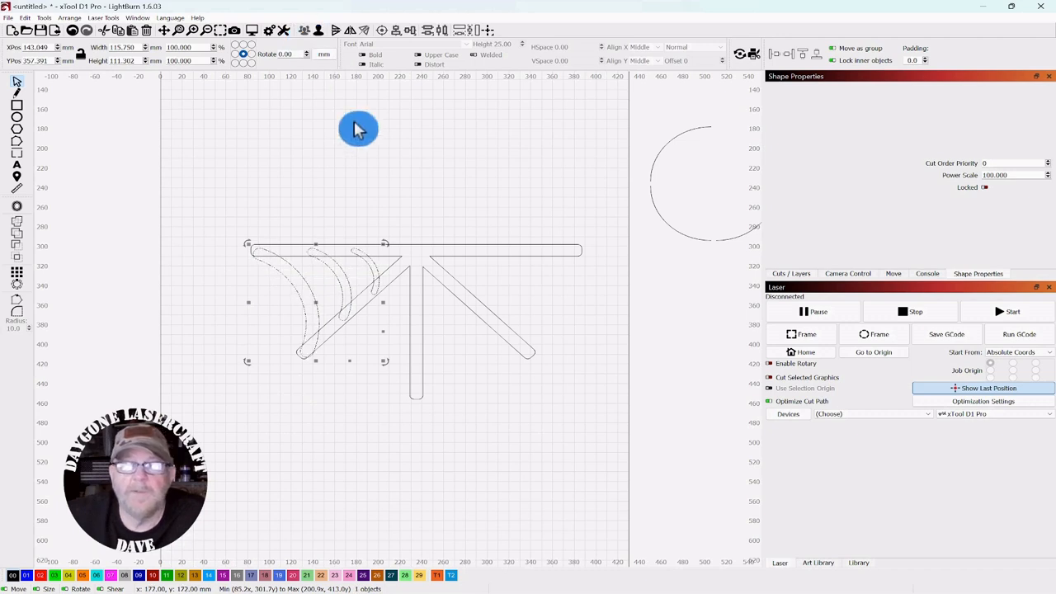
left_click(379, 168)
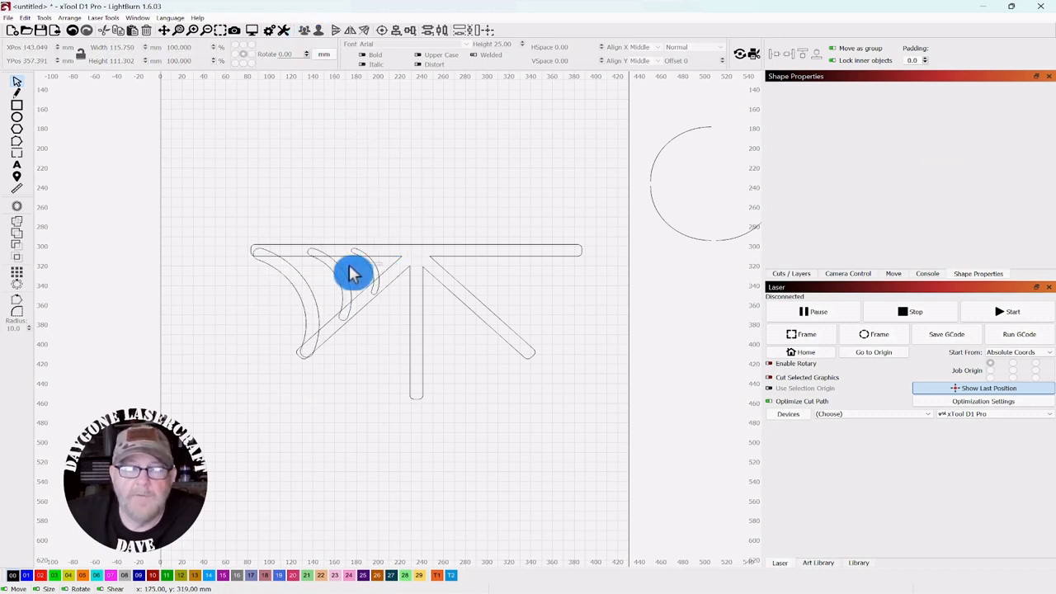
left_click(308, 276)
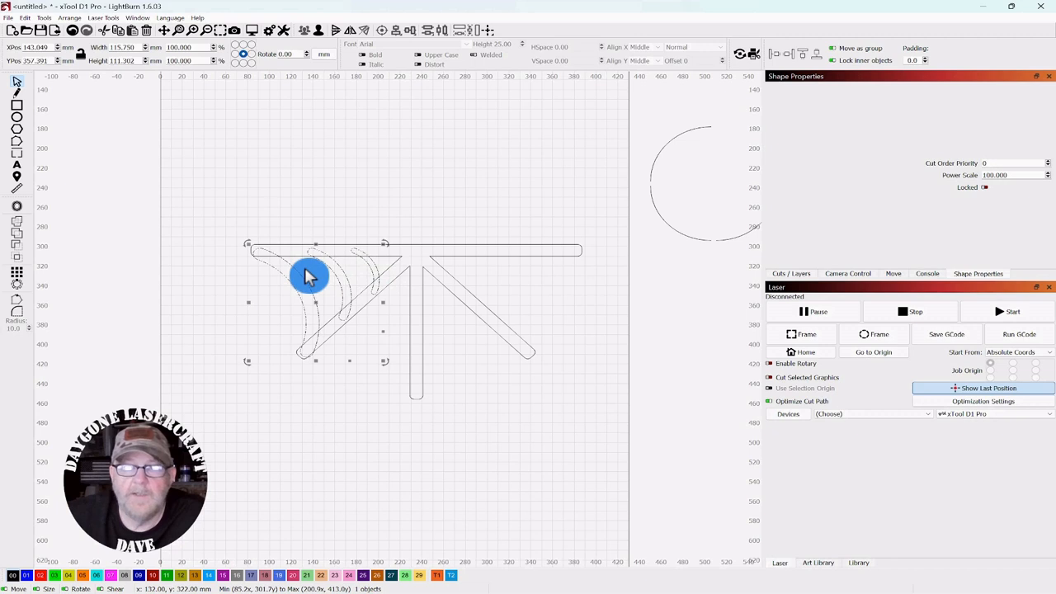
left_click(330, 206)
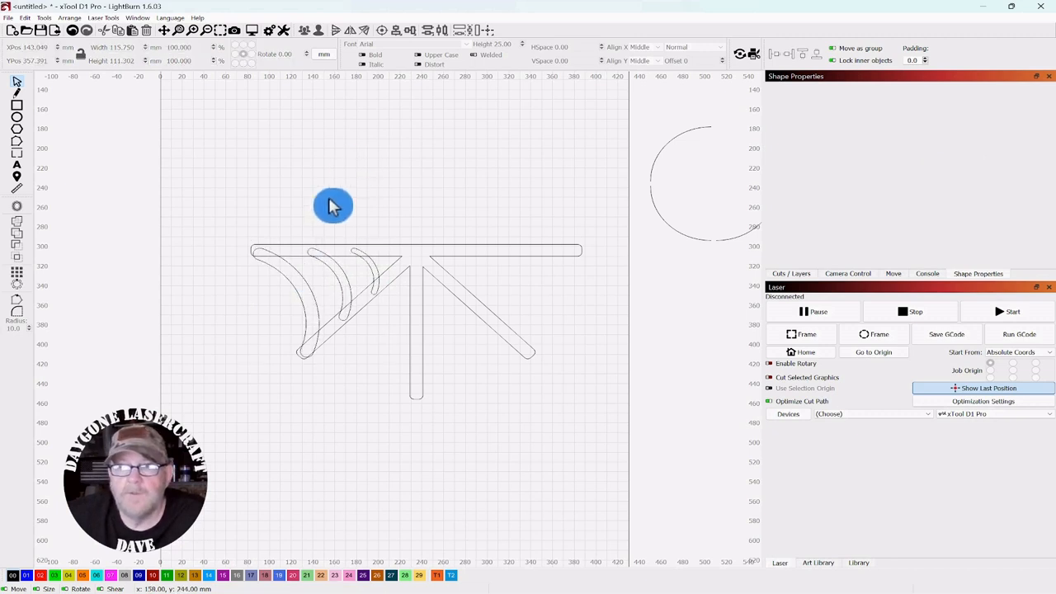
left_click_drag(228, 240, 388, 386)
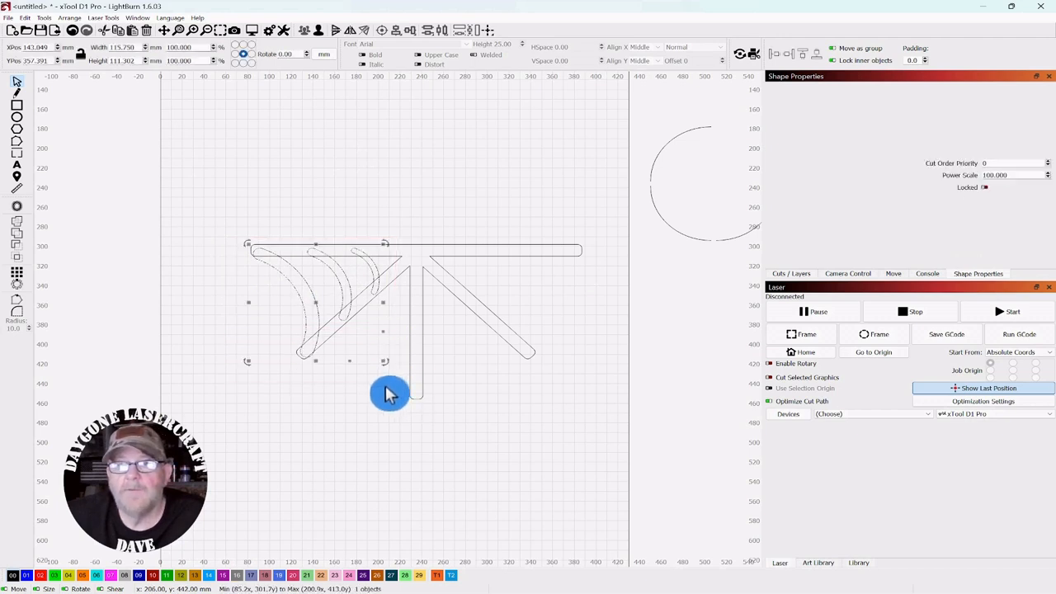
left_click(360, 122)
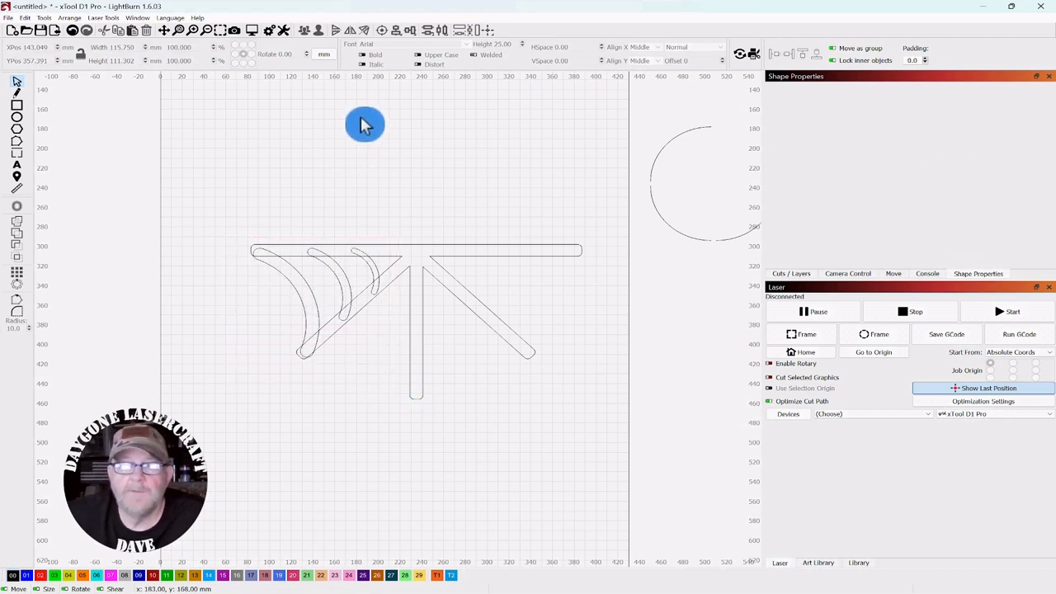
Step: Duplicate the group of curved bars, mirror the copy horizontally and move it 185 mm right onto the right diagonal bar
left_click(379, 274)
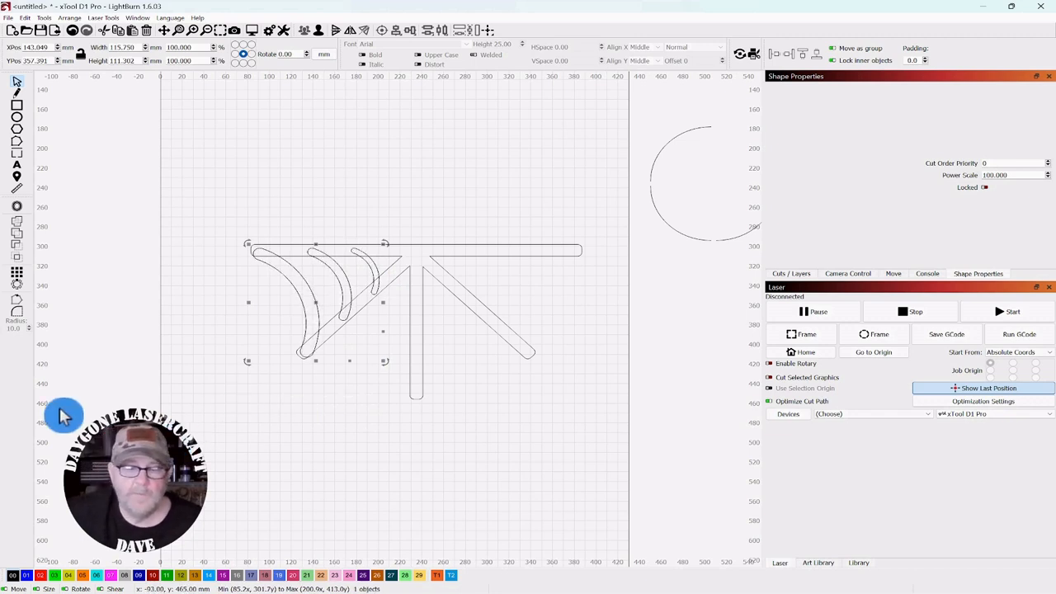
key("h")
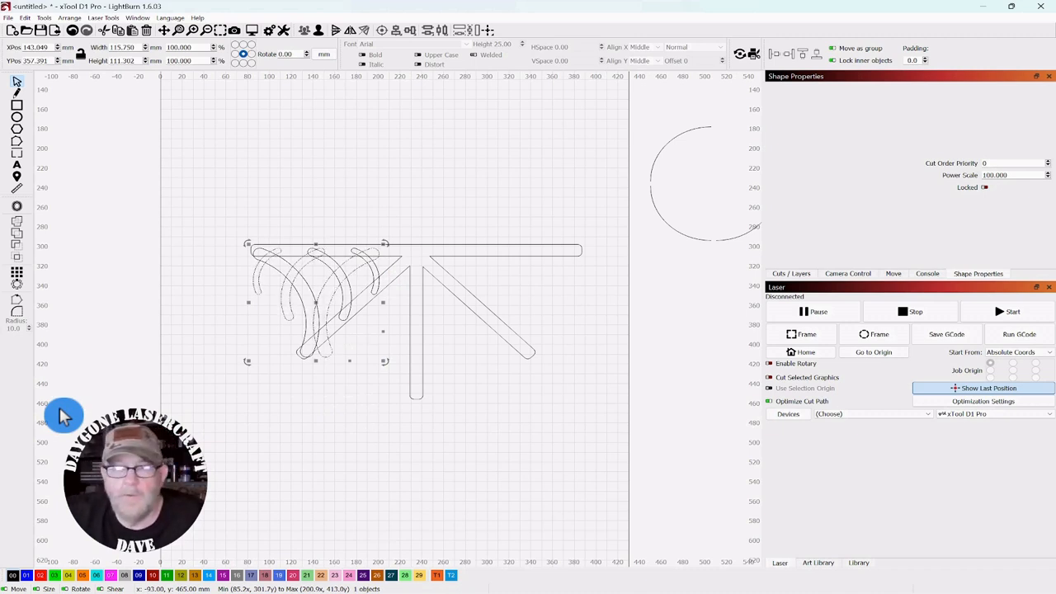
key("Right")
key("Right")
key("Right")
key("Right")
key("Right")
key("Right")
key("Right")
key("Right")
key("Right")
key("Right")
key("Right")
key("Right")
key("Right")
key("Right")
key("Right")
key("Right")
key("Right")
key("Right")
key("Right")
key("Right")
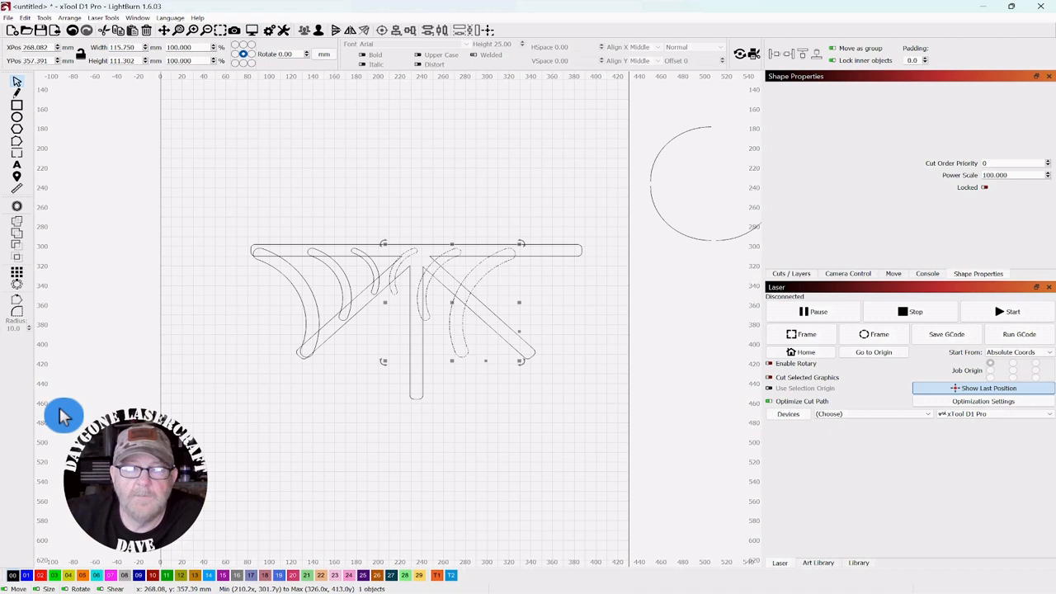
key("Right")
key("Right")
key("Right")
key("Right")
key("Right")
key("Right")
key("Right")
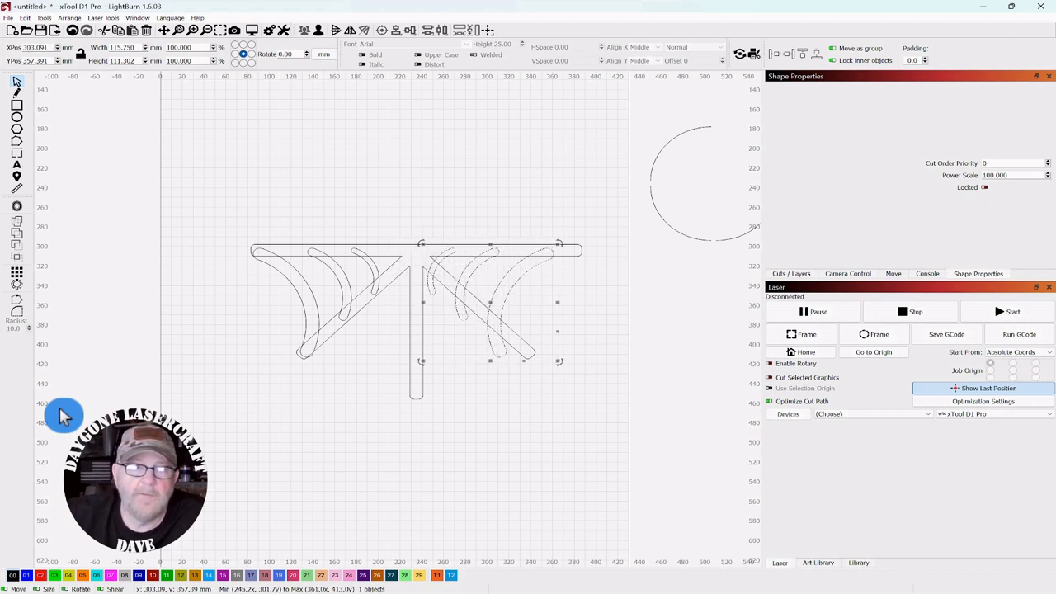
key("Right")
key("Right")
key("Right")
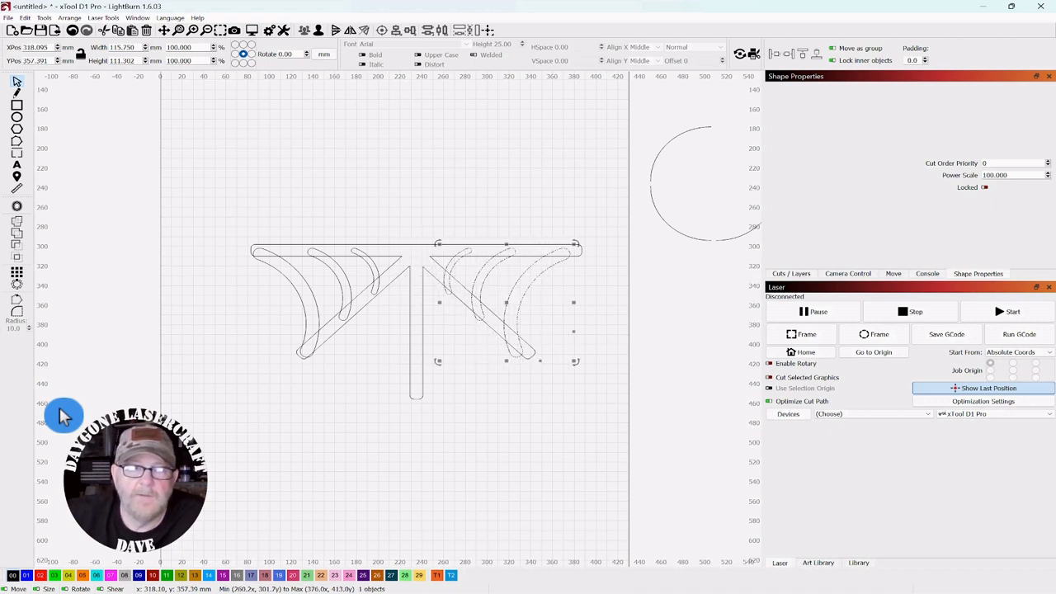
key("Right")
key("Right")
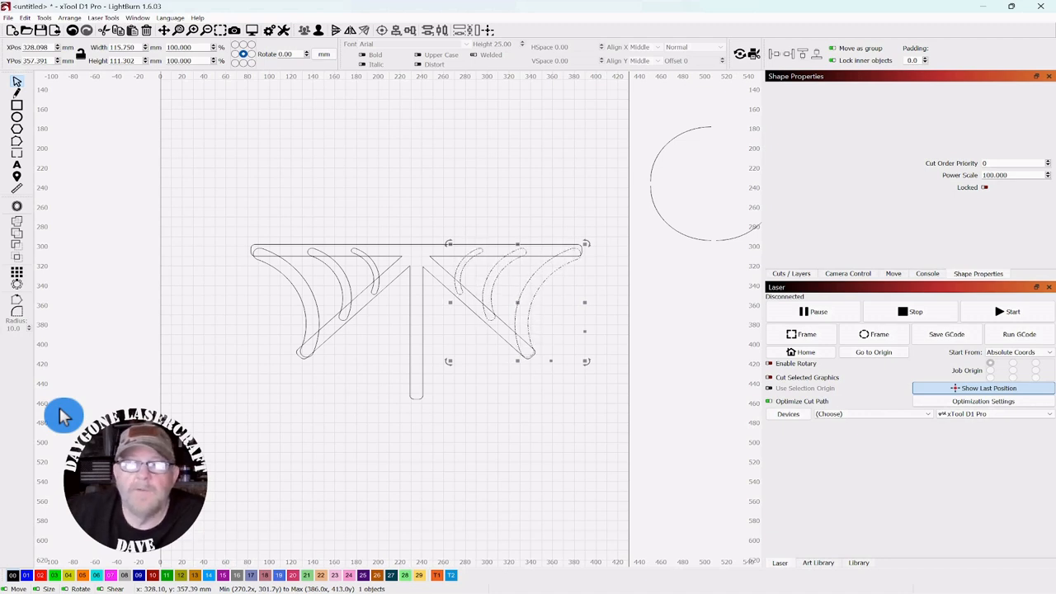
left_click(355, 124)
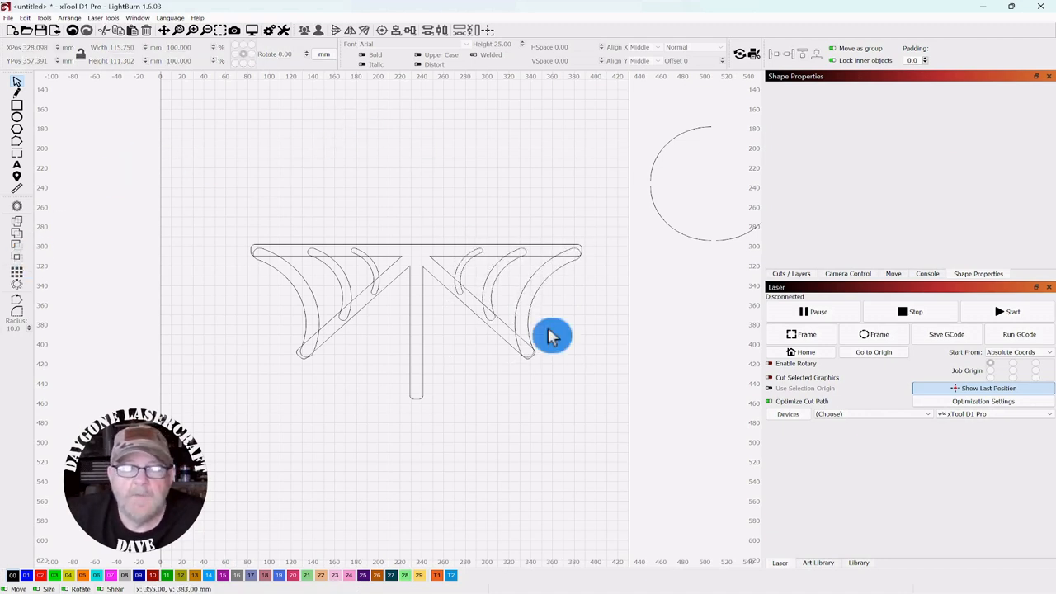
Step: Duplicate the right group of curved bars, mirror the copy horizontally and move it 150 mm left, towards the left diagonal bar
left_click(528, 306)
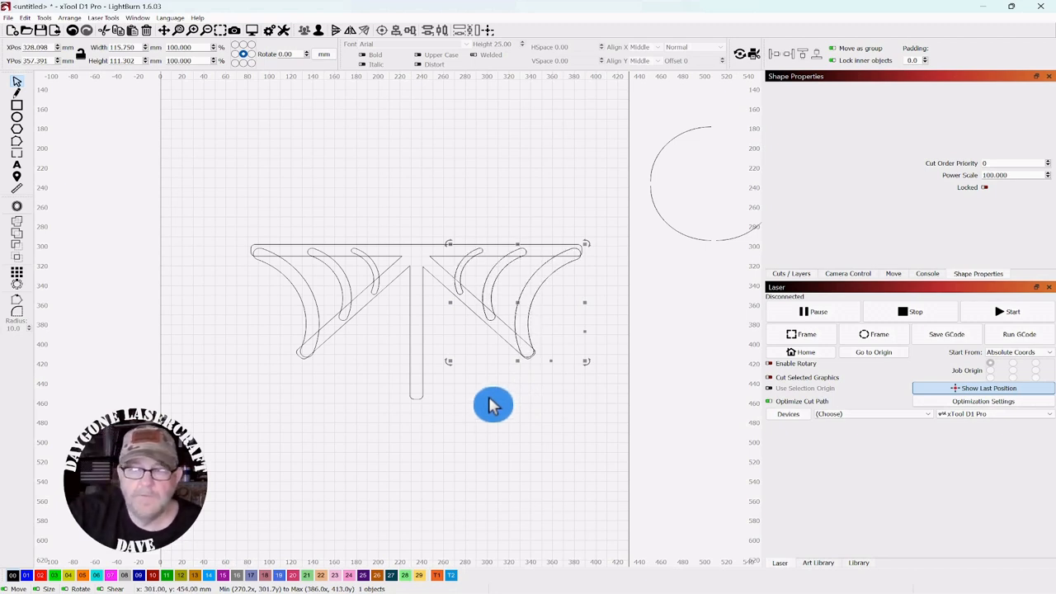
key("h")
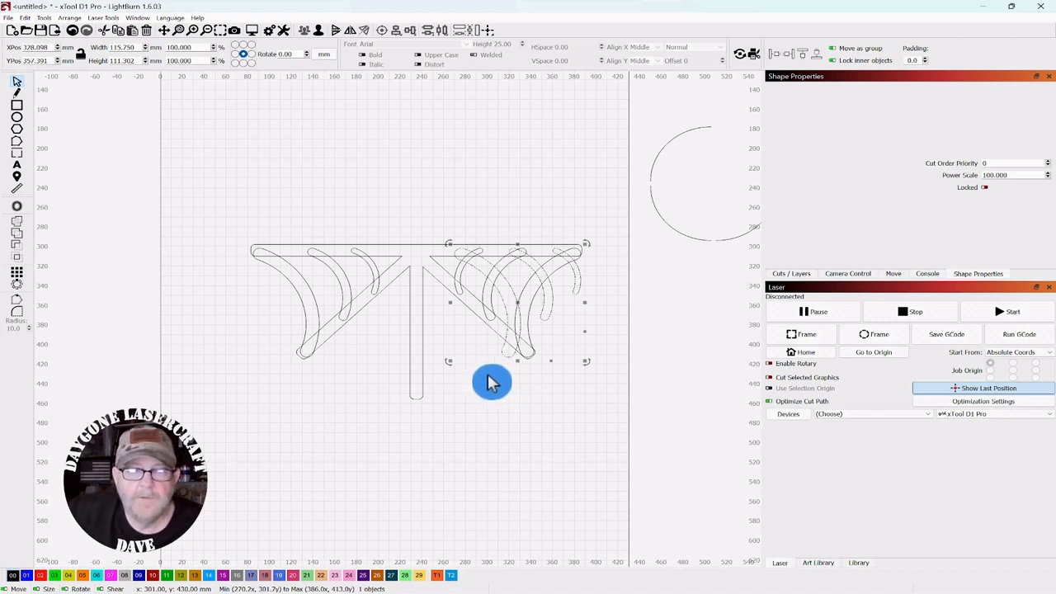
key("Left")
key("Left")
key("Left")
key("Left")
key("Left")
key("Left")
key("Left")
key("Left")
key("Left")
key("Left")
key("Left")
key("Left")
key("Left")
key("Left")
key("Left")
key("Left")
key("Left")
key("Left")
key("Left")
key("Left")
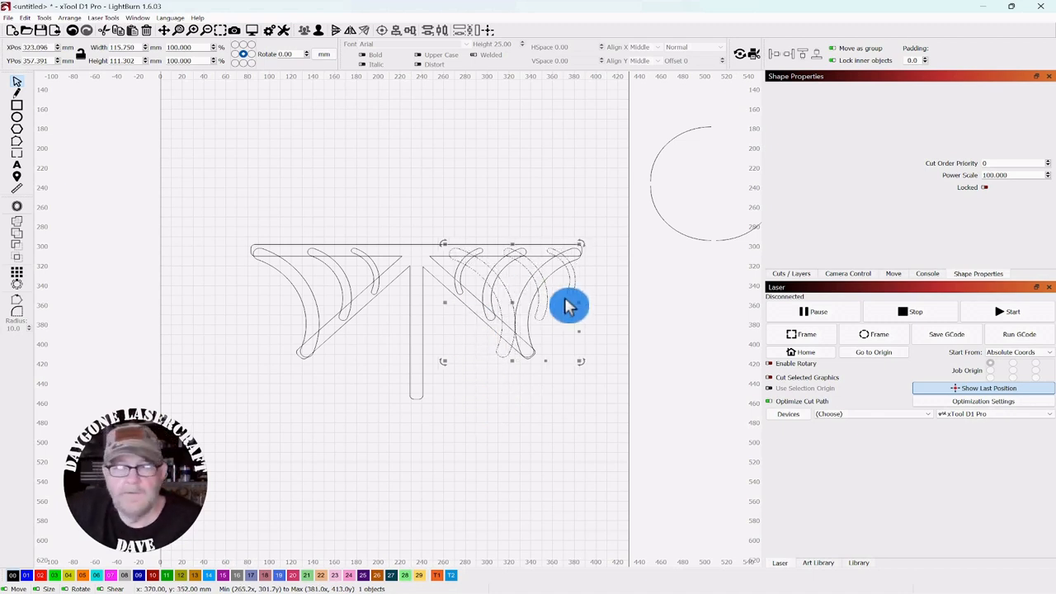
key("Left")
key("Left")
key("Left")
key("Left")
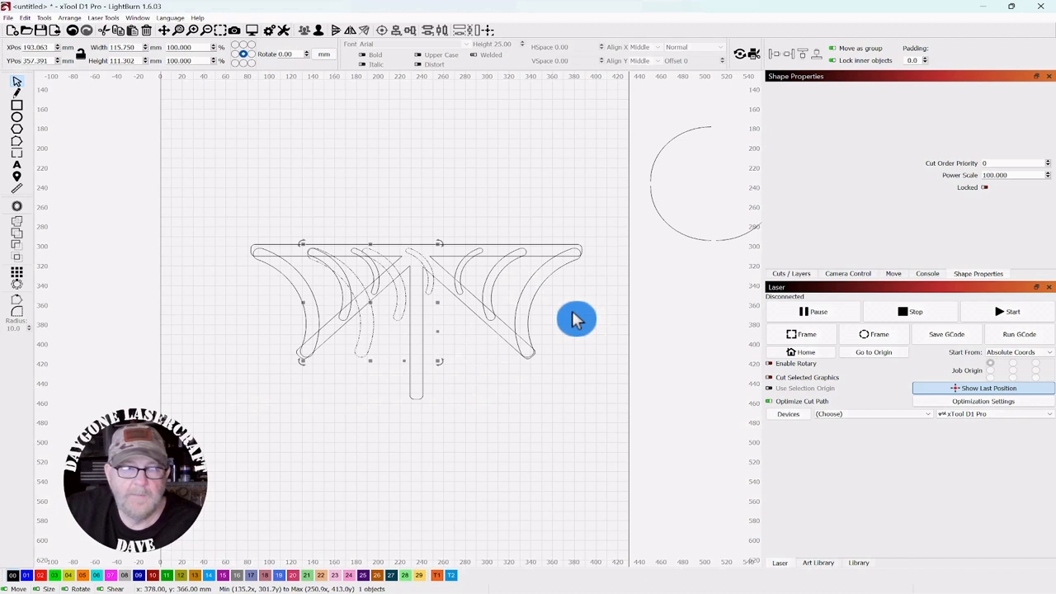
key("Left")
key("Left")
key("Left")
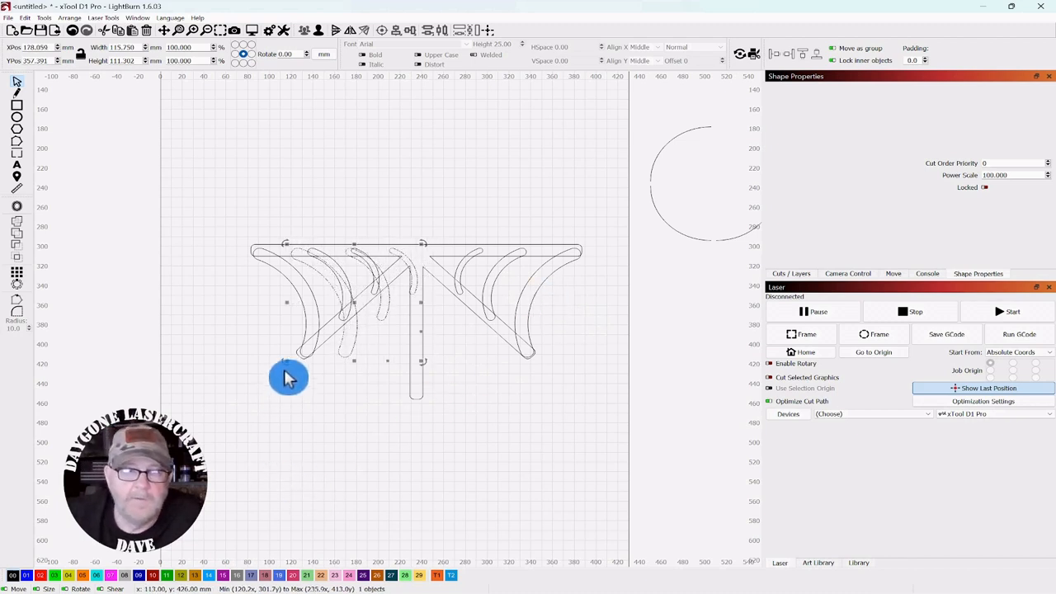
Step: Rotate the newest curved-bar group and move it between the left diagonal bar and the vertical bar, turning it until its ends meet both bars
left_click_drag(283, 360, 330, 410)
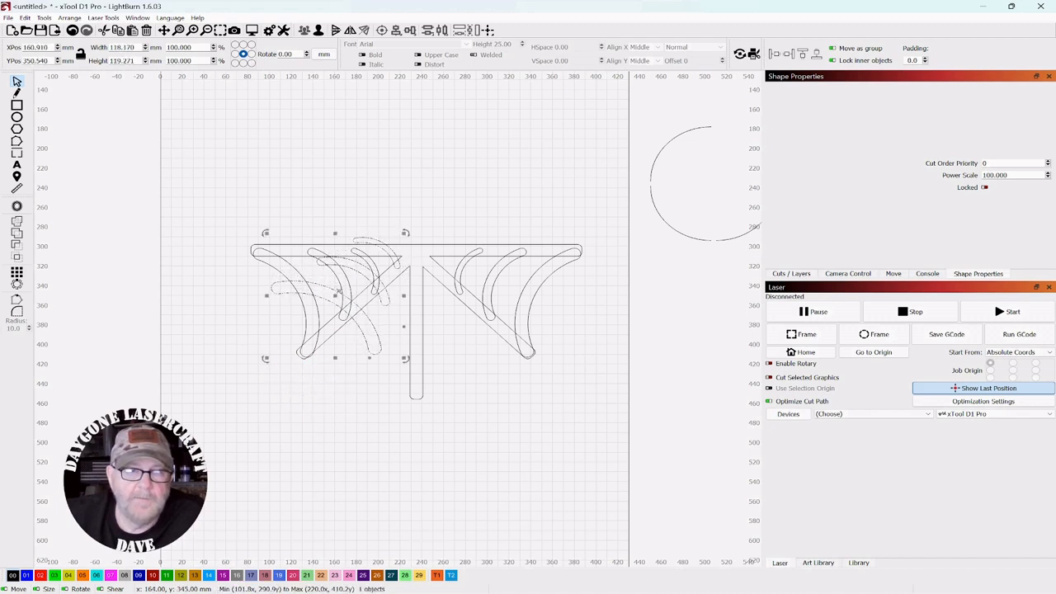
left_click_drag(336, 295, 367, 355)
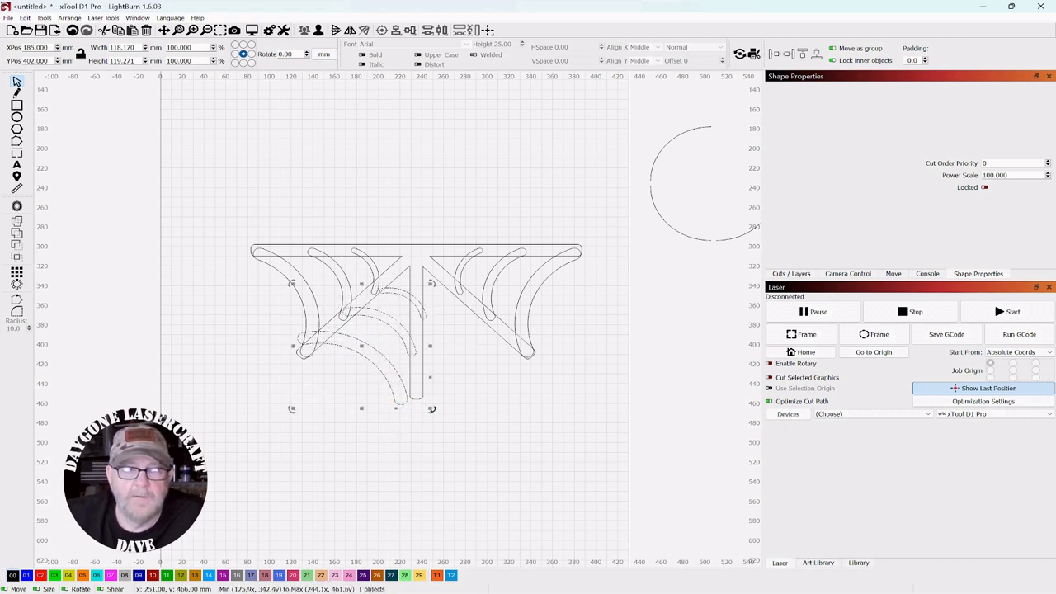
left_click_drag(435, 421, 446, 406)
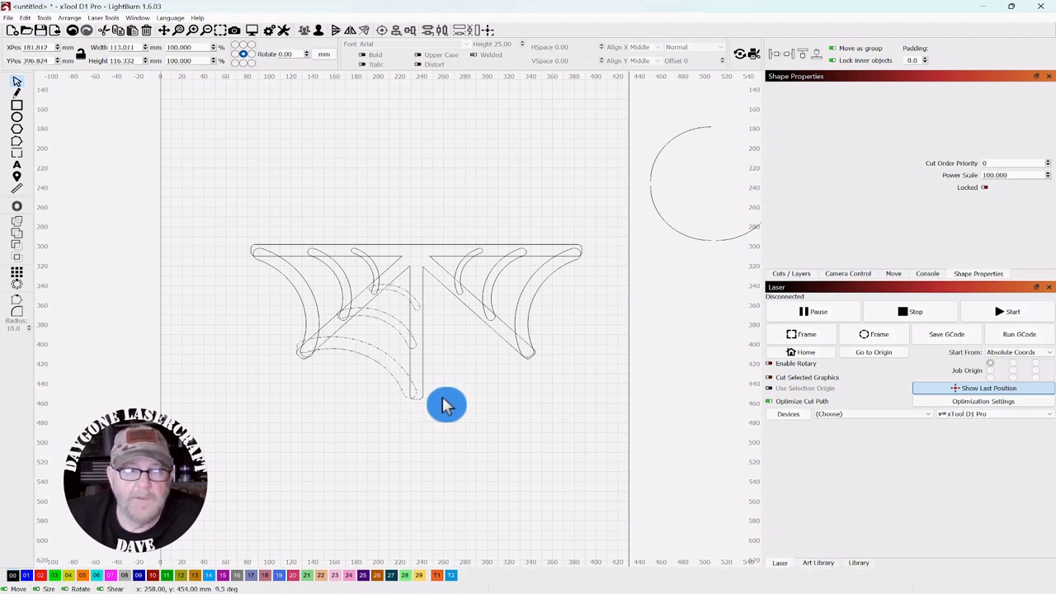
left_click_drag(446, 405, 445, 404)
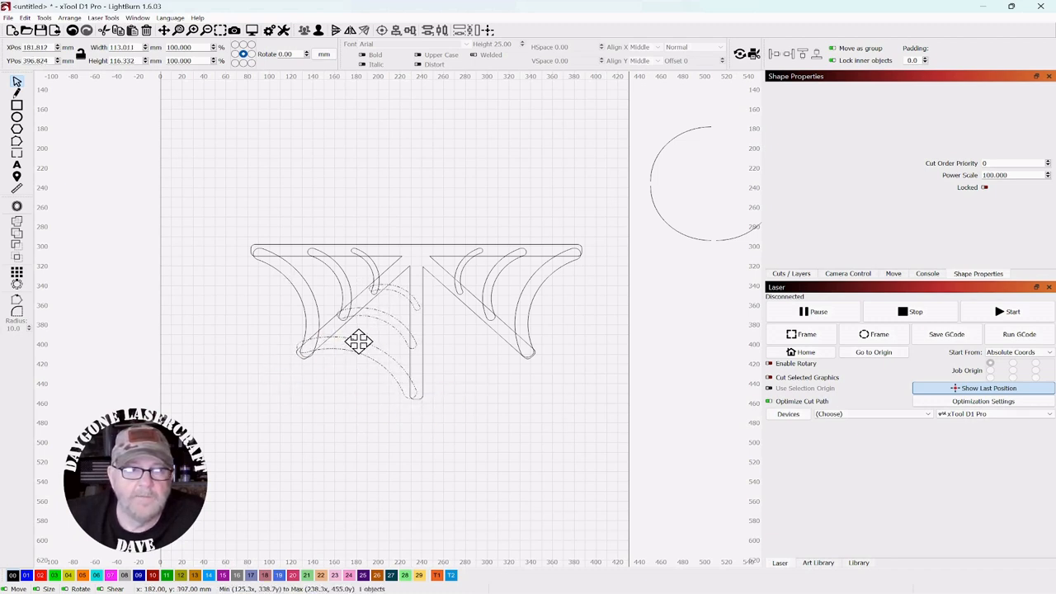
Step: Fine-tune the lower-left curved-bar group with a slight rotation and small moves, centring it at about X 184, Y 399 mm
left_click_drag(358, 340, 369, 348)
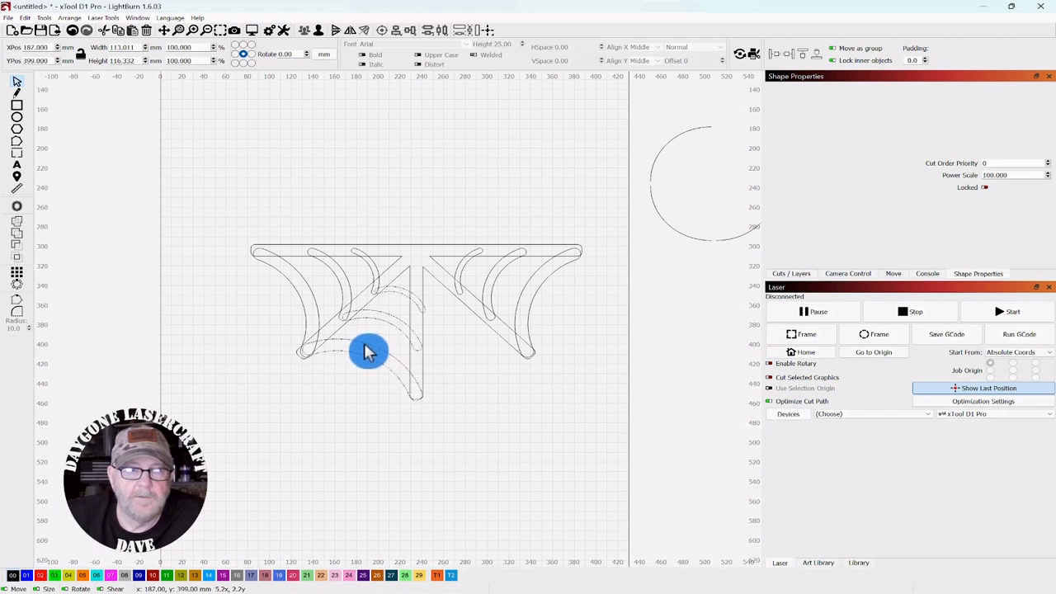
left_click_drag(368, 351, 365, 349)
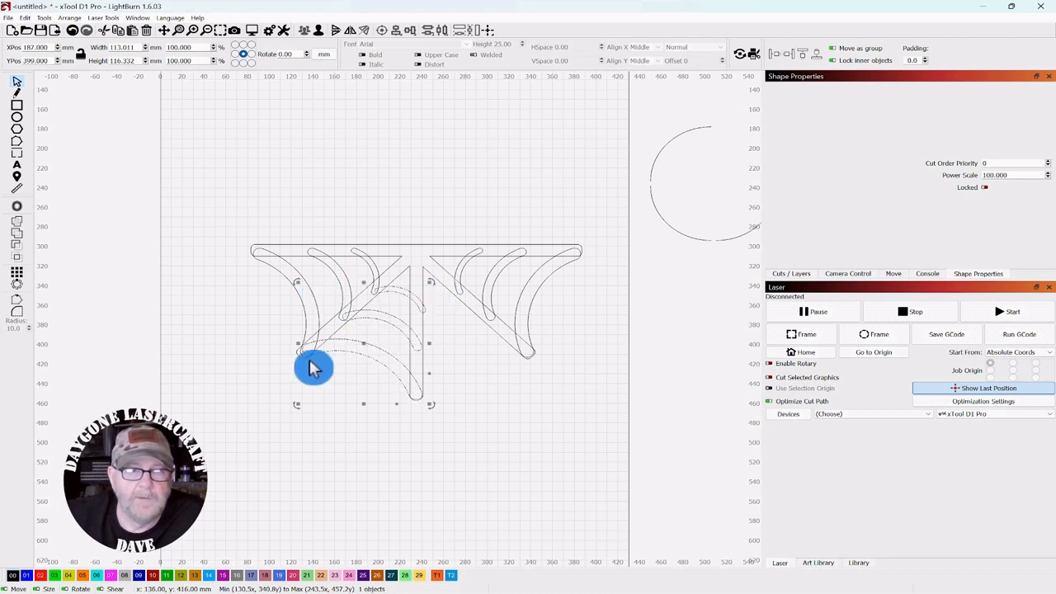
left_click_drag(295, 404, 299, 407)
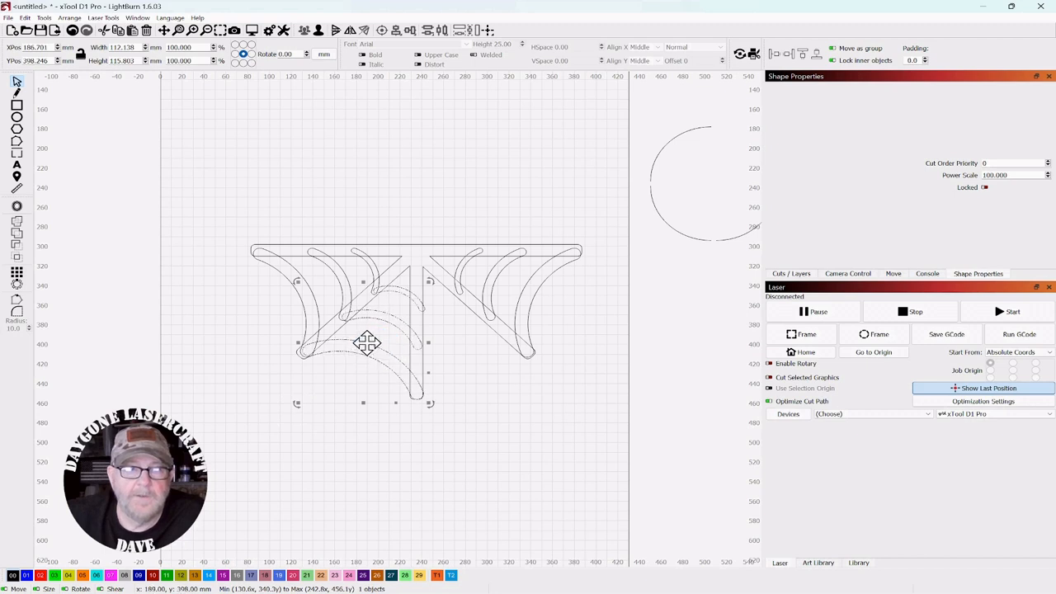
left_click_drag(367, 343, 369, 349)
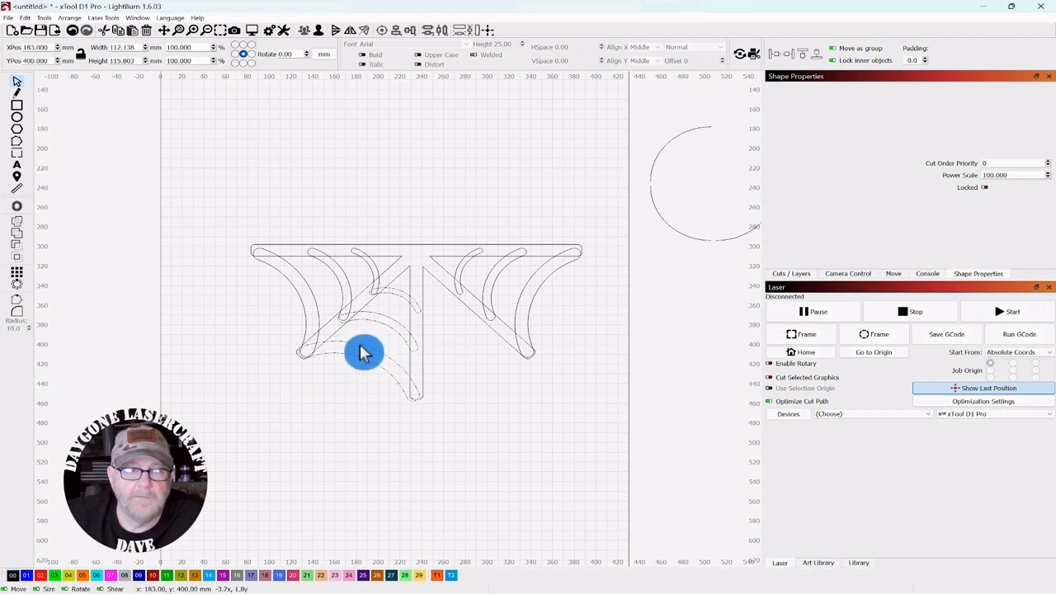
left_click_drag(366, 351, 365, 350)
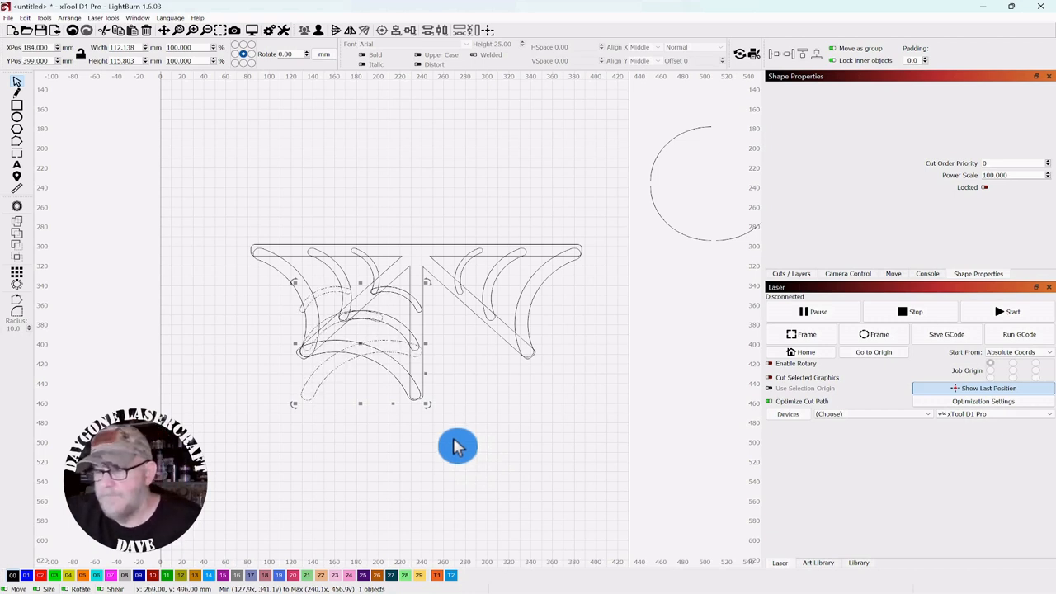
Step: Duplicate the lower-left curved-bar group, mirror the copy horizontally and move it 100 mm right, between the vertical and right diagonal bars
key("Right")
key("Right")
key("Right")
key("Right")
key("Right")
key("Right")
key("Right")
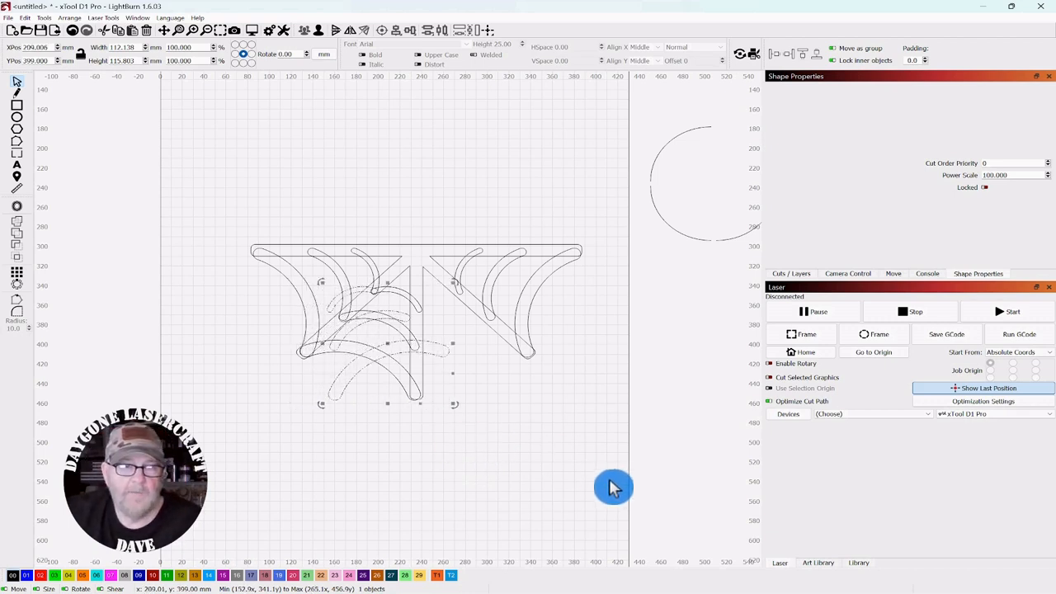
key("Right")
key("Right")
key("Right")
key("Right")
key("Right")
key("Right")
key("Right")
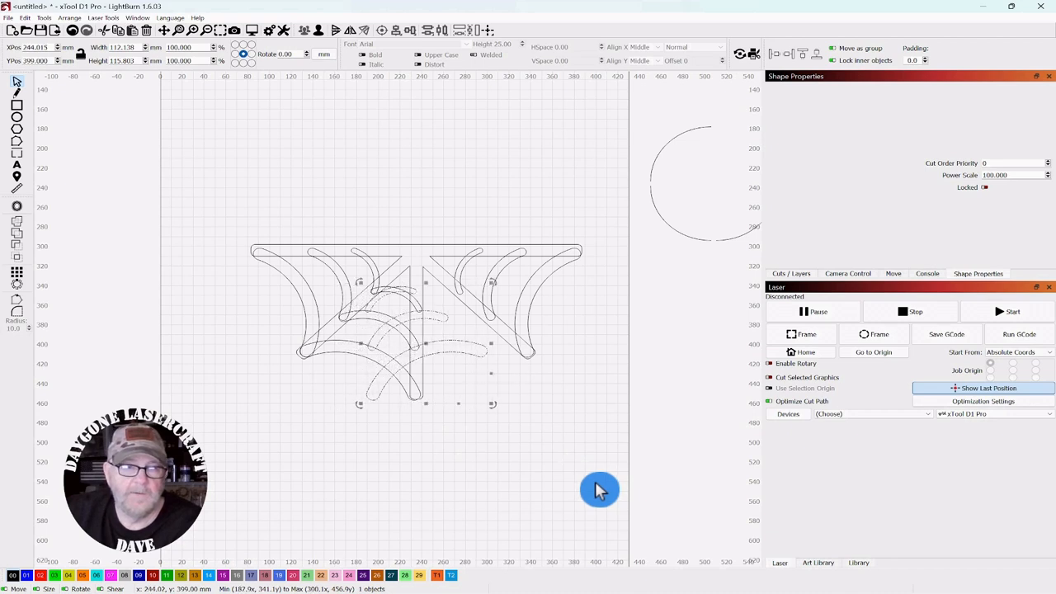
key("Right")
key("Right")
key("Right")
key("Right")
key("Right")
key("Right")
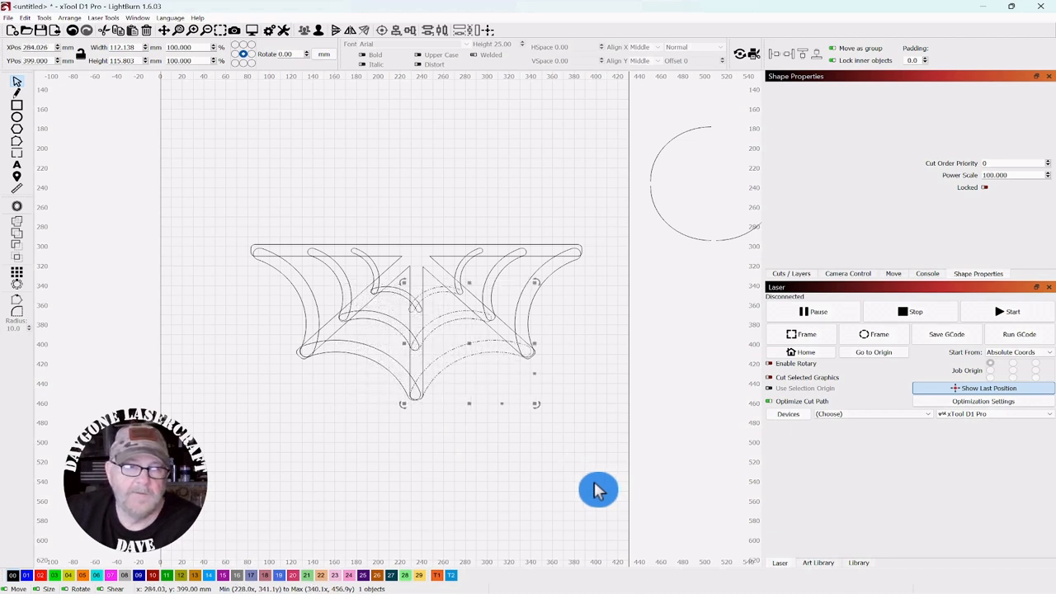
key("Right")
key("Left")
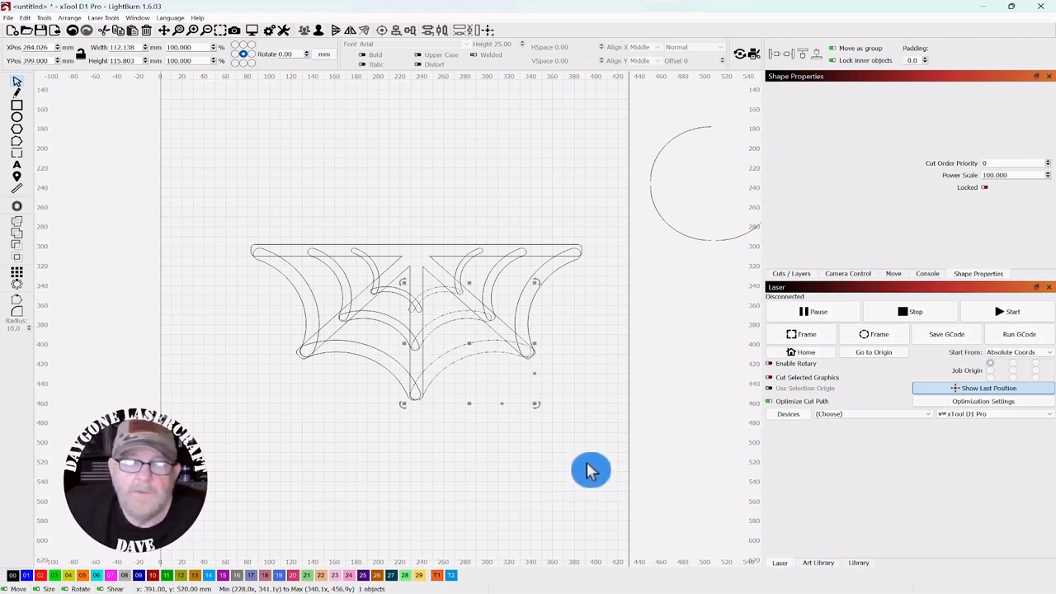
left_click(557, 495)
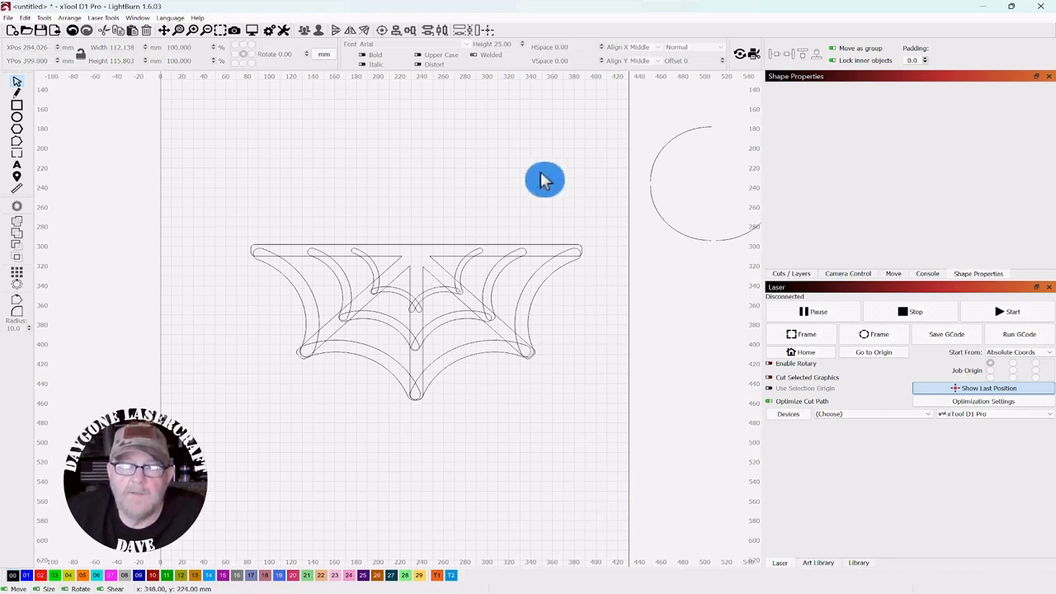
Step: Select all the bars and curved-bar groups of the web and weld them into a single shape
left_click_drag(602, 213, 229, 459)
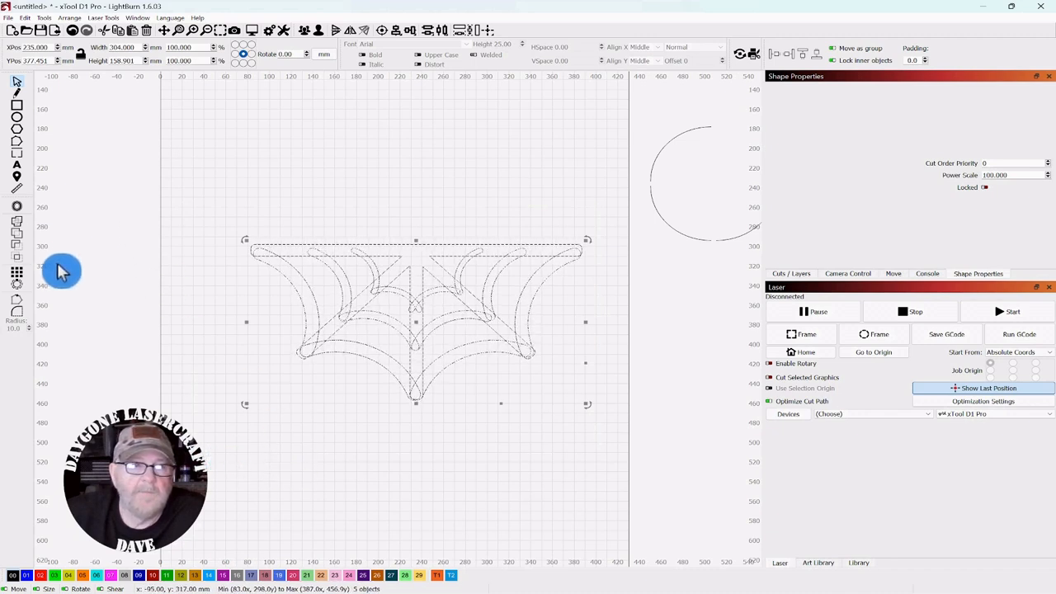
left_click(18, 229)
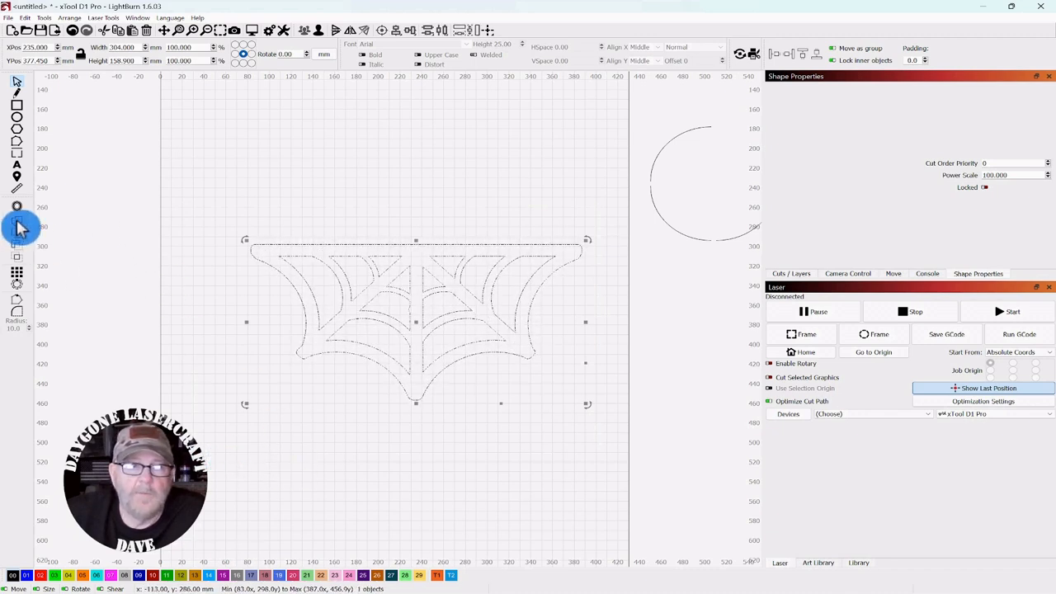
left_click(293, 111)
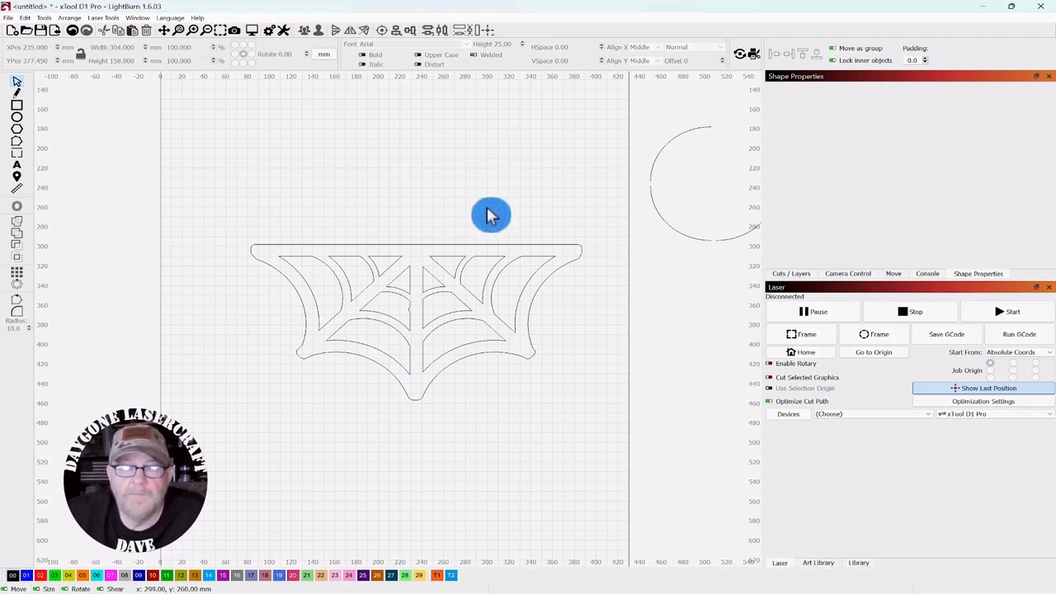
Step: Move the welded web to about X 208, Y 333 mm and inspect its joints up close
left_click(445, 353)
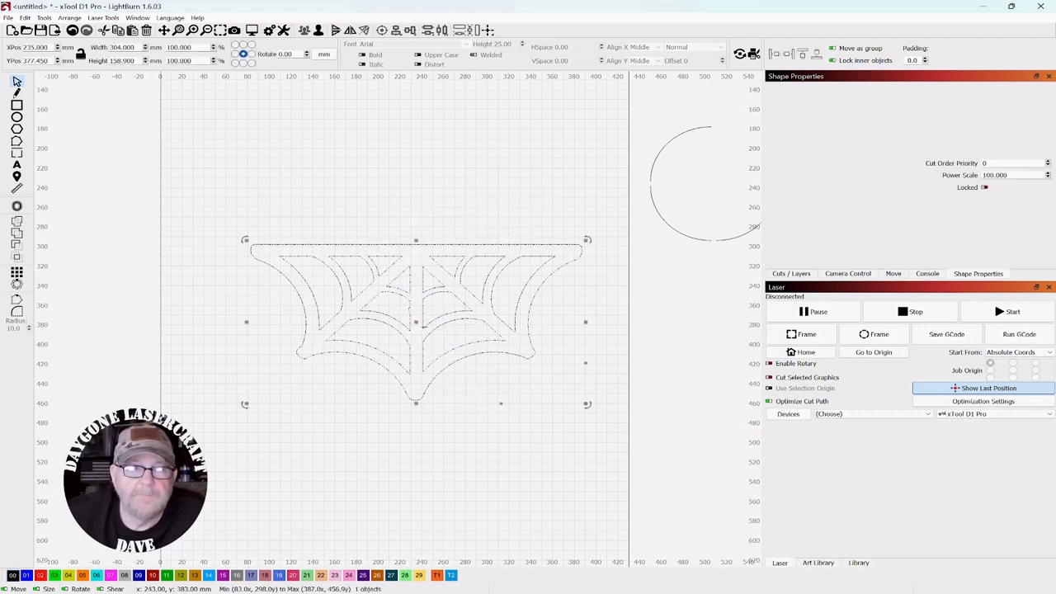
left_click_drag(420, 334, 391, 287)
left_click(407, 149)
scroll(398, 283, "up", 5)
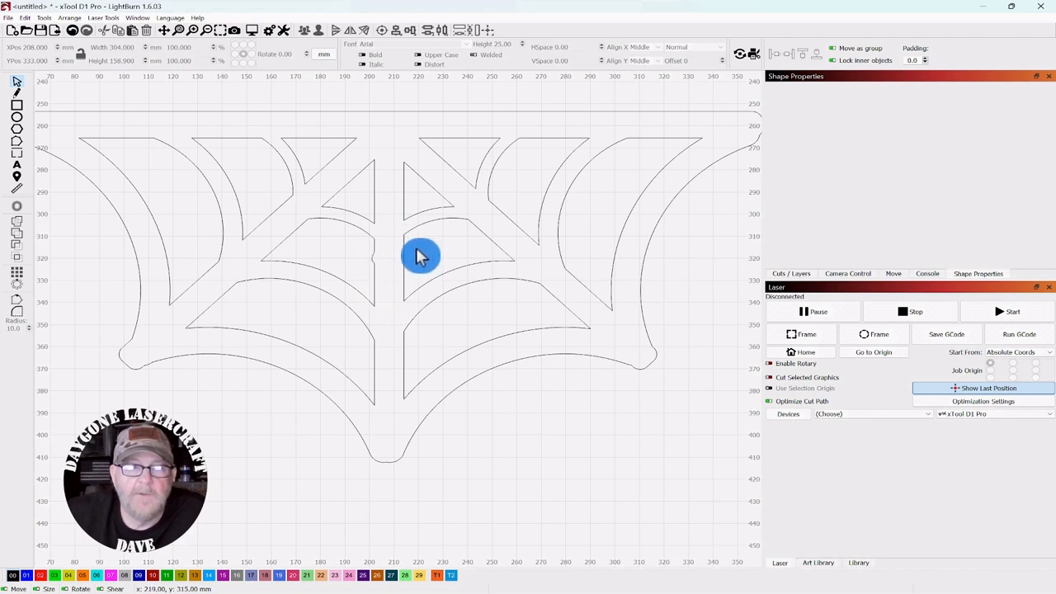
scroll(419, 256, "down", 5)
left_click_drag(419, 256, 441, 282)
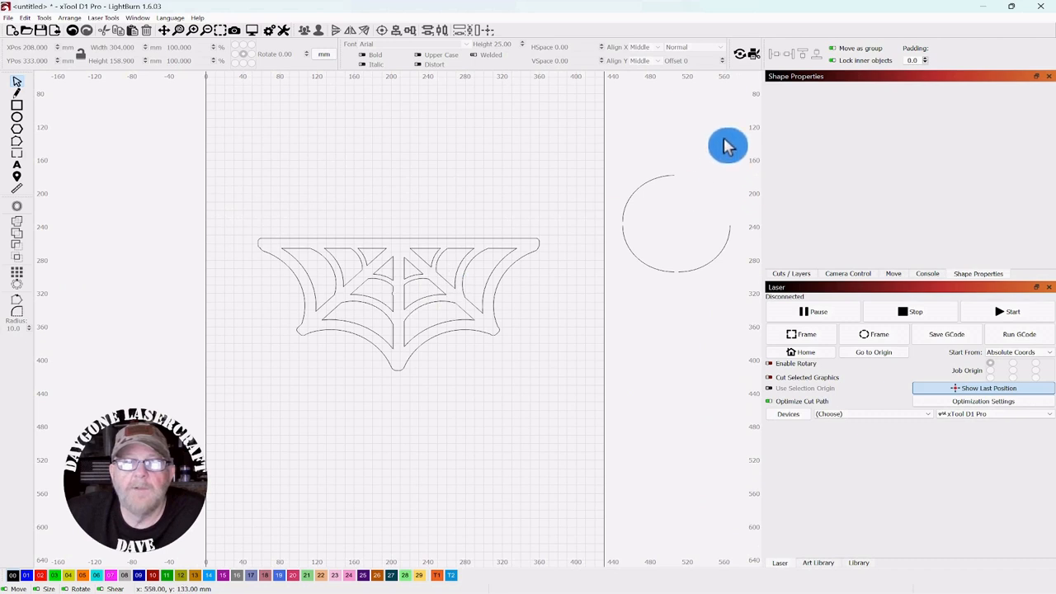
Step: Delete the three leftover circle arcs outside the work area
left_click_drag(726, 143, 627, 324)
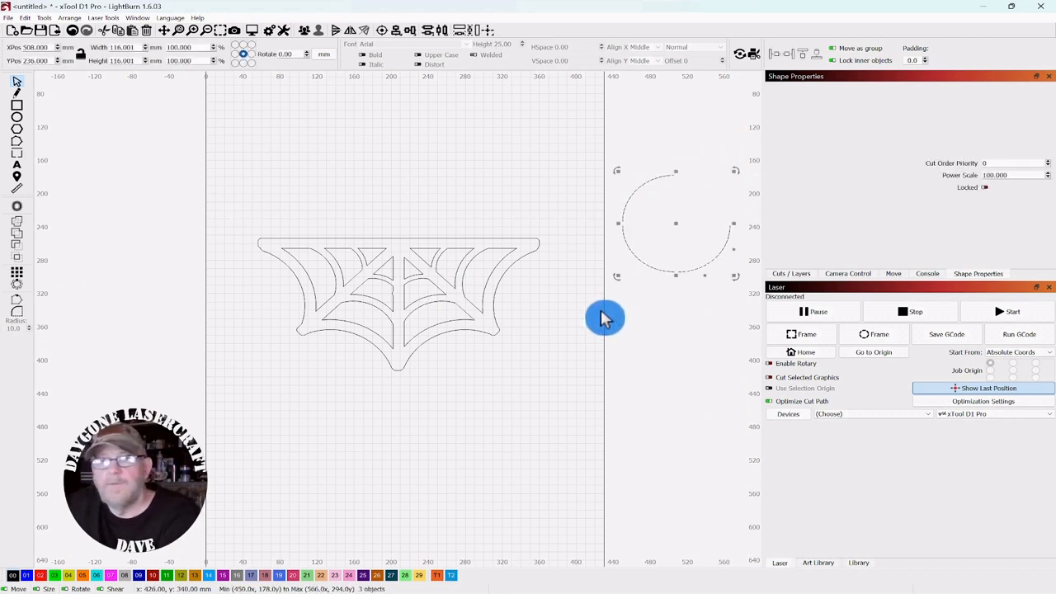
key("Delete")
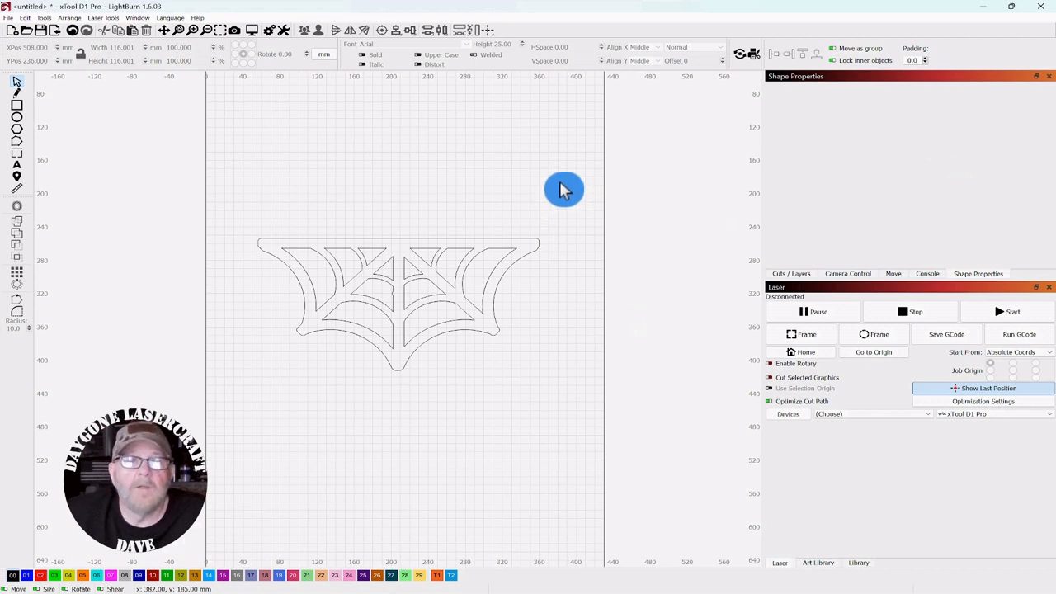
left_click_drag(561, 183, 389, 338)
left_click(515, 152)
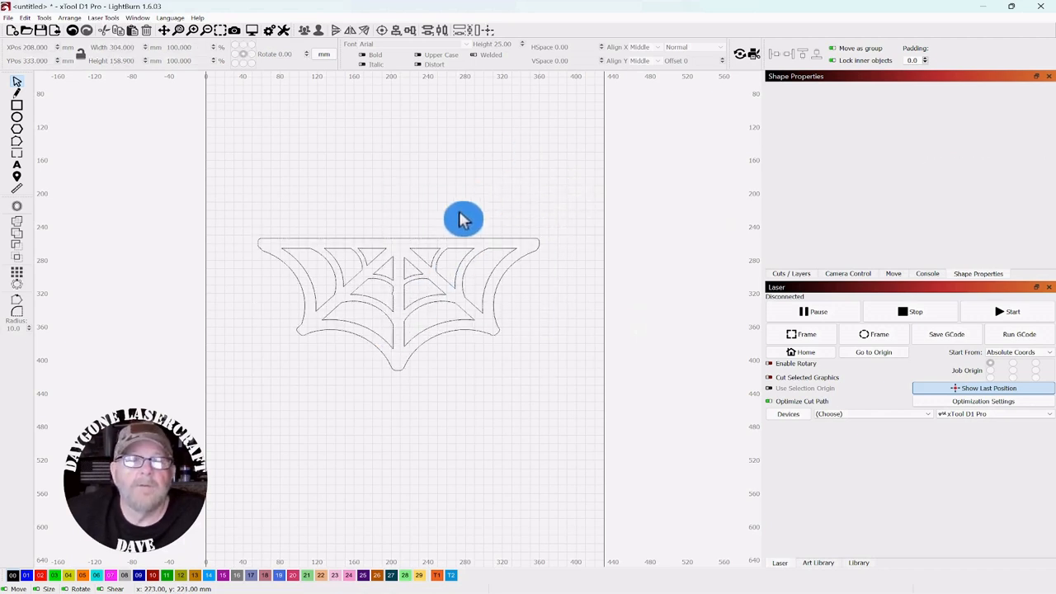
Step: Move the welded web up to about X 227, Y 273 mm
left_click(401, 306)
left_click_drag(428, 282, 447, 230)
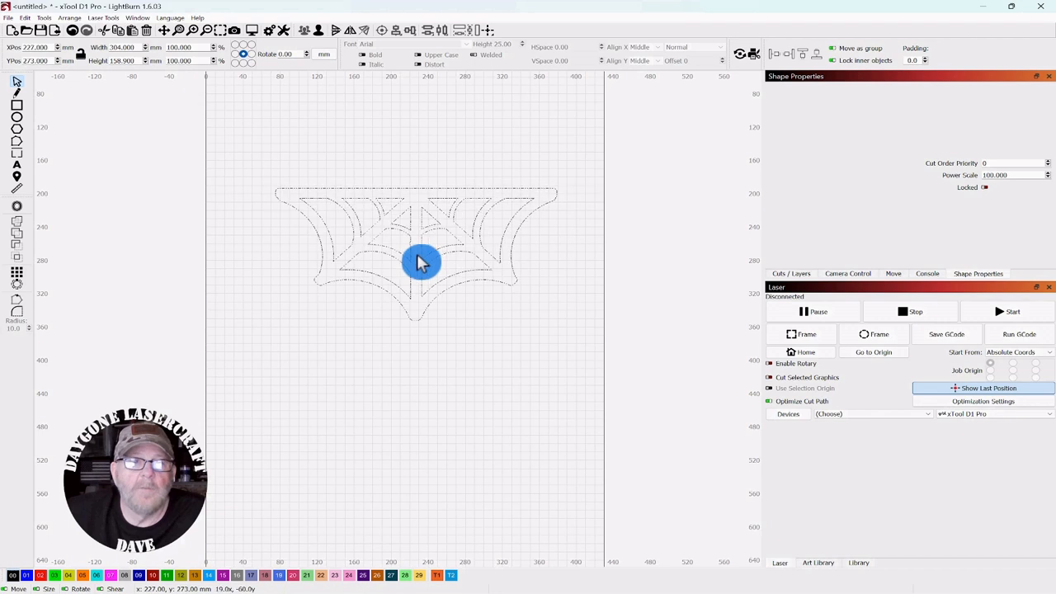
left_click(386, 125)
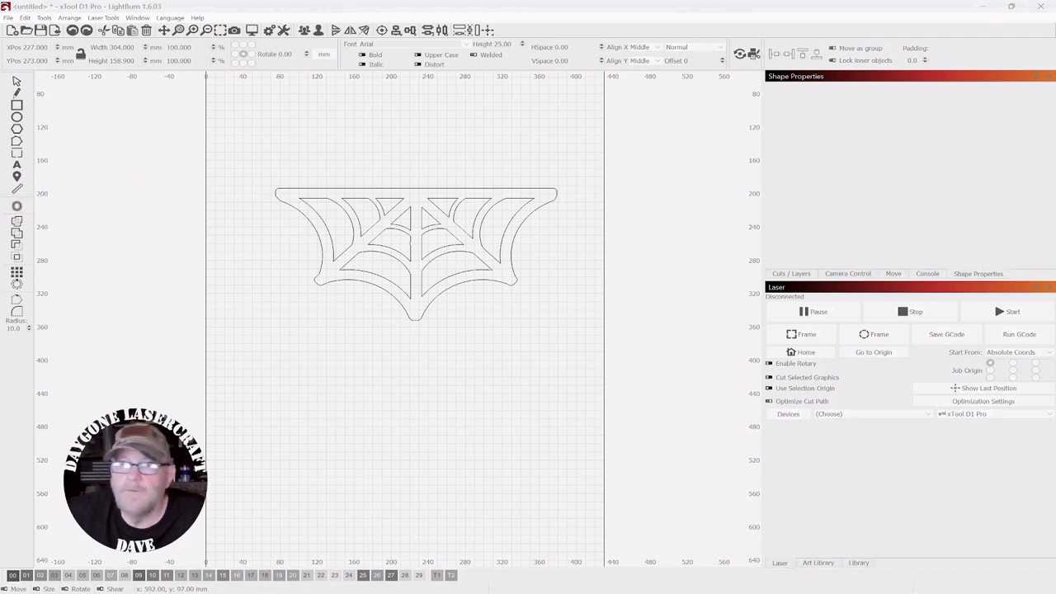
Step: Measure the web's outline, several inner openings and the distance from the middle of the straight edge to the lower tip
left_click_drag(766, 212, 784, 141)
left_click(287, 263)
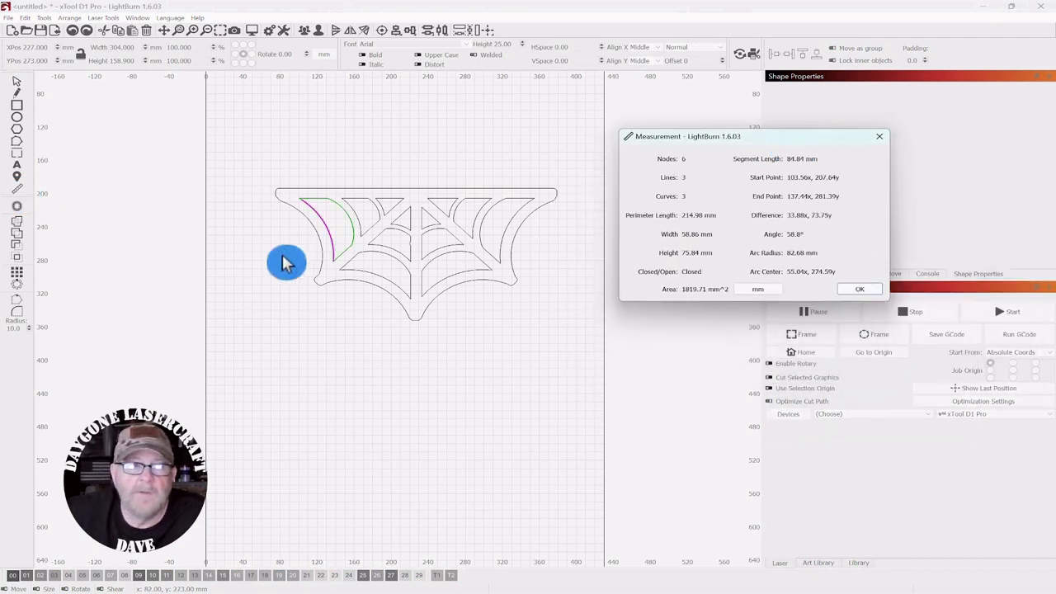
left_click(430, 309)
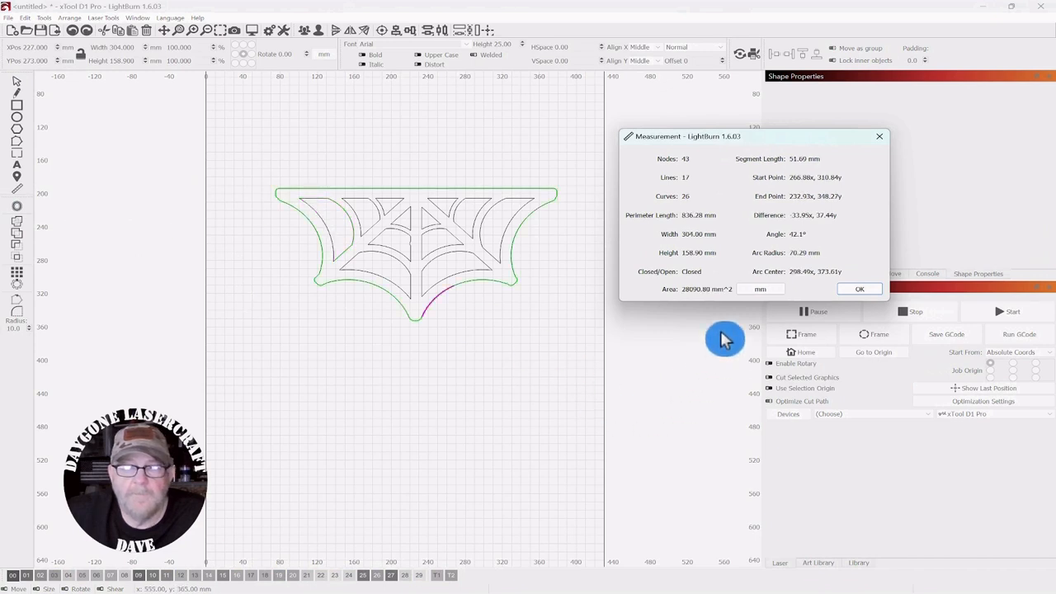
left_click(421, 209)
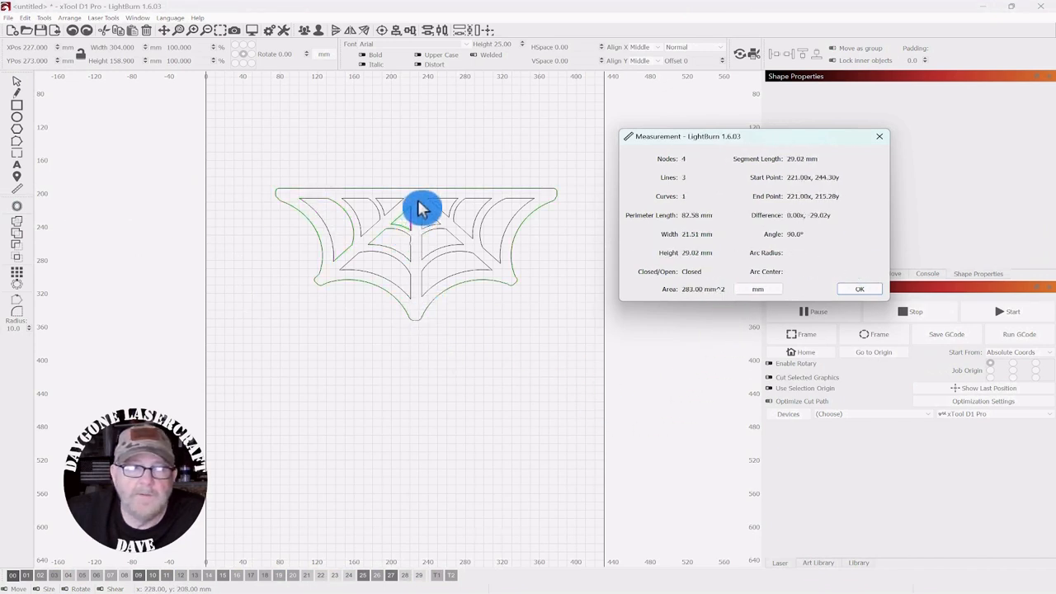
left_click(416, 188)
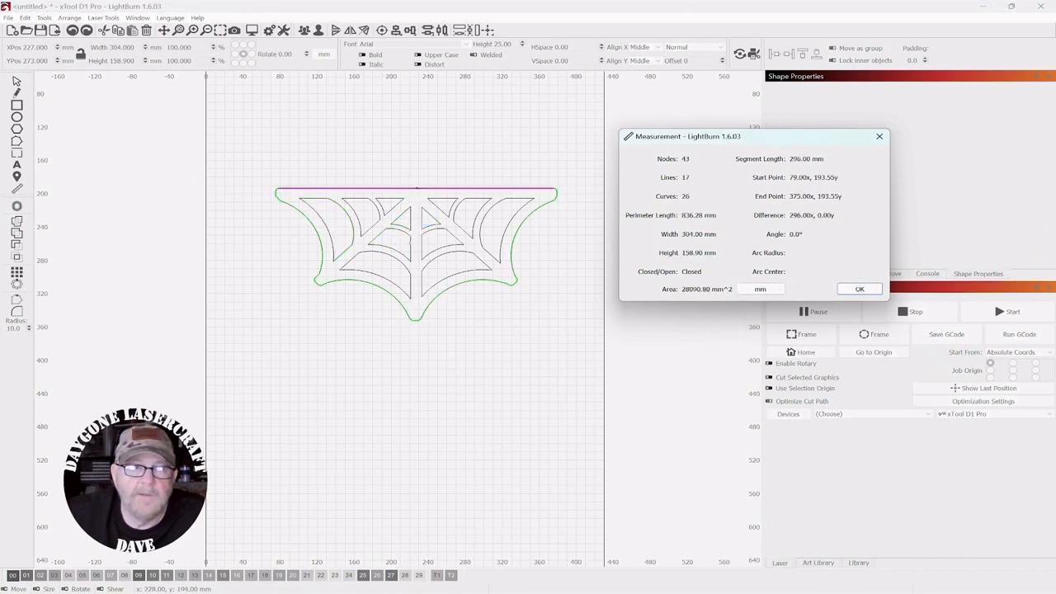
left_click_drag(416, 189, 419, 323)
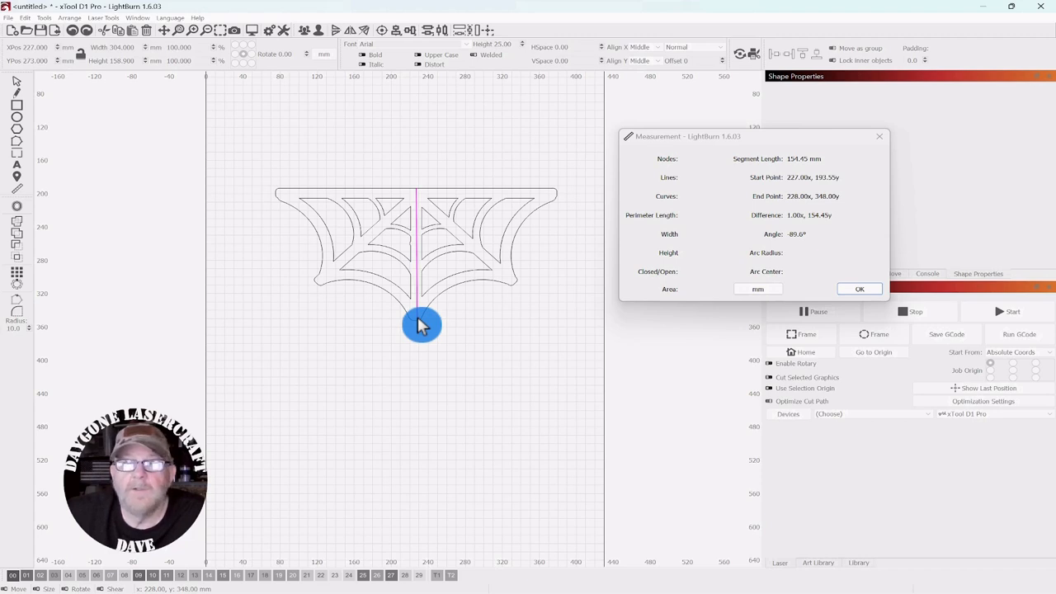
left_click_drag(420, 325, 423, 318)
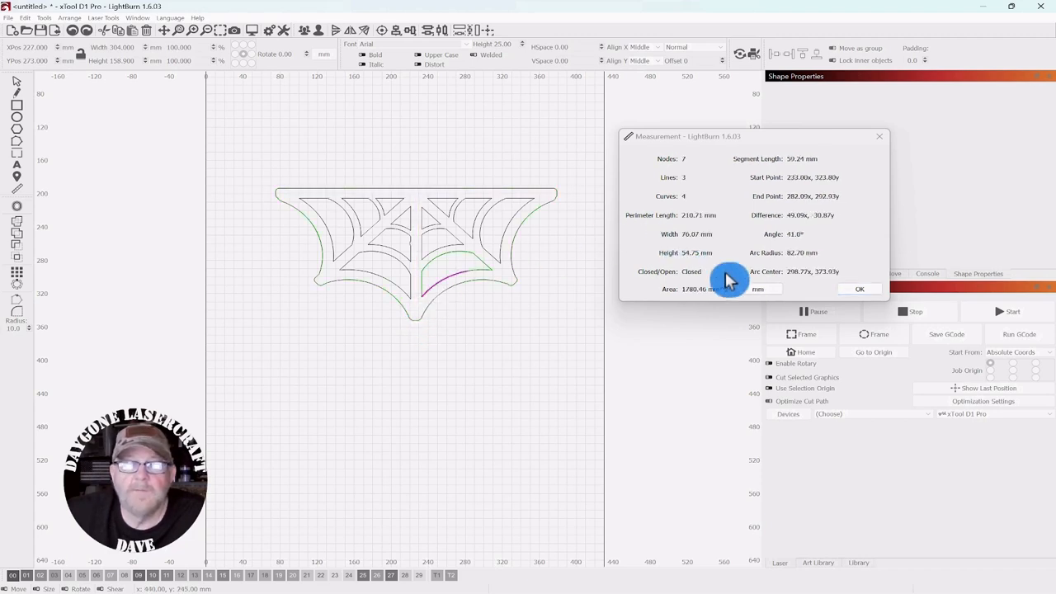
left_click(859, 288)
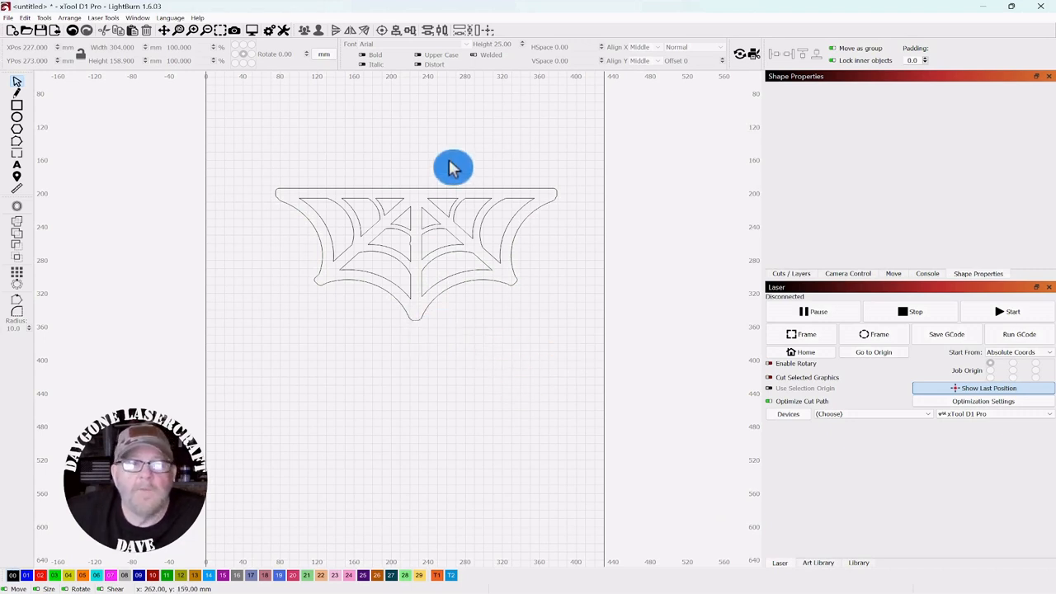
Step: Move the web down to about X 219, Y 356 mm and draw a rectangle about 319 x 113 mm above it
left_click_drag(451, 157, 413, 332)
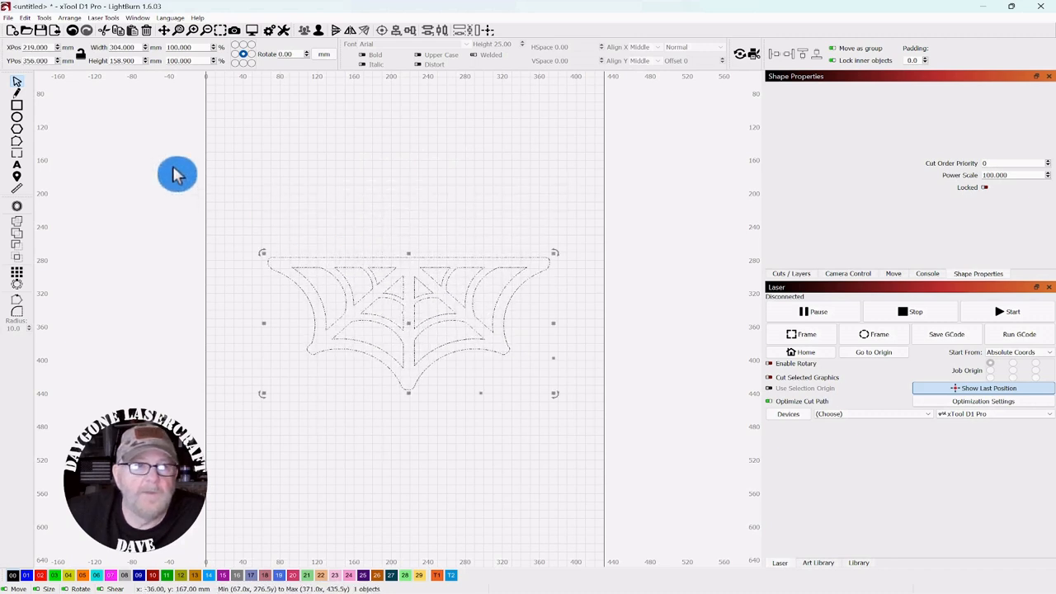
left_click(17, 107)
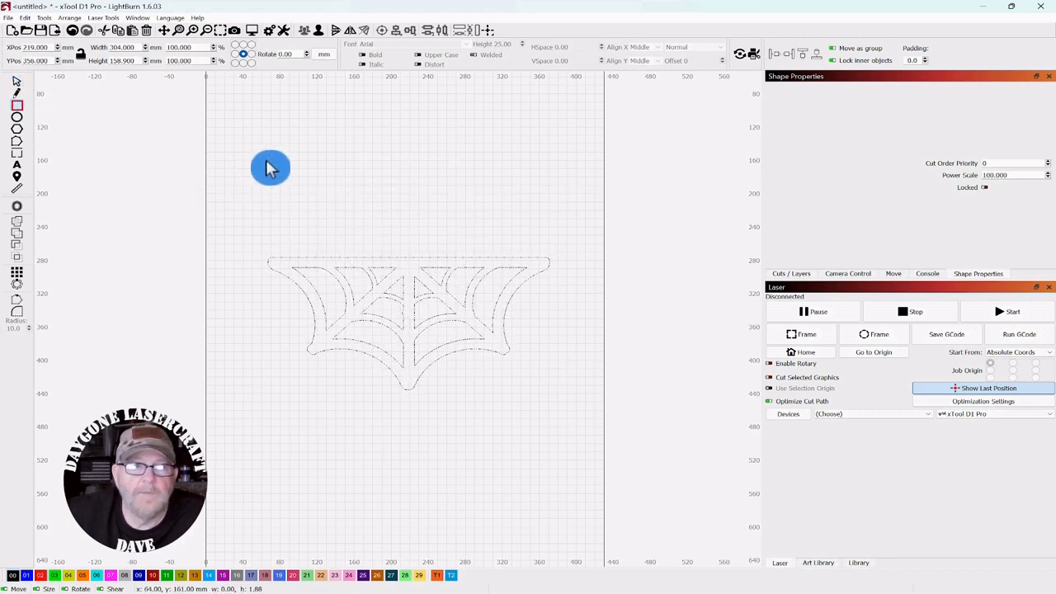
left_click_drag(259, 152, 555, 245)
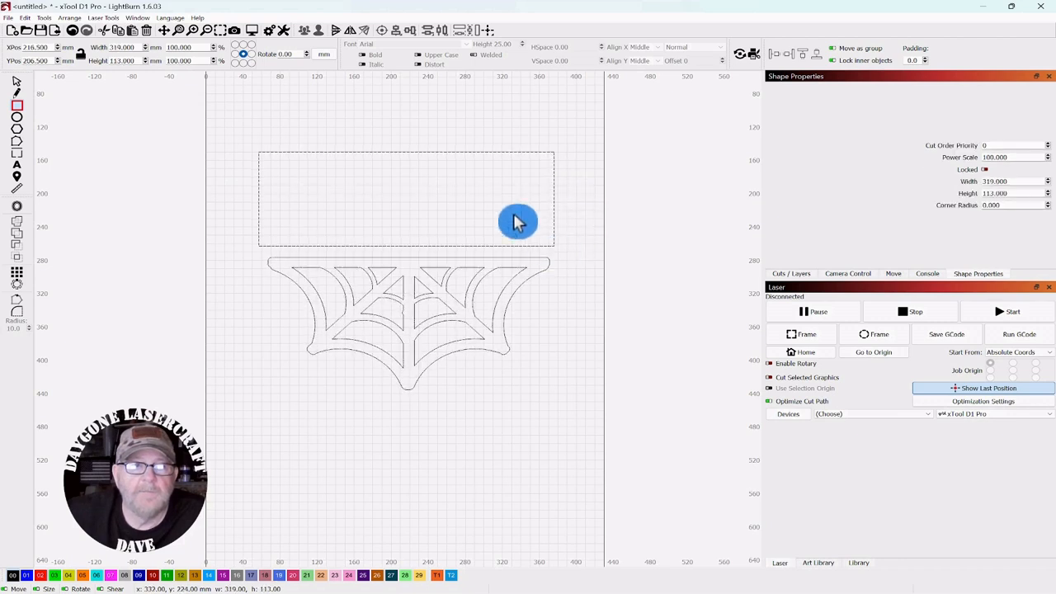
Step: Round the corners of the rectangle above the web with a 4 mm corner radius
left_click(16, 82)
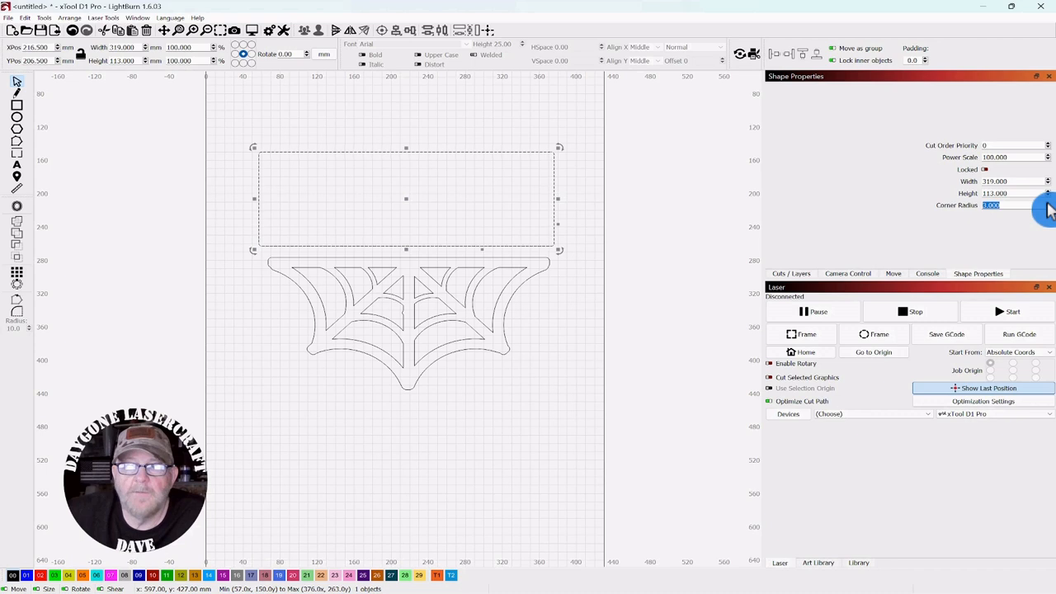
left_click(578, 355)
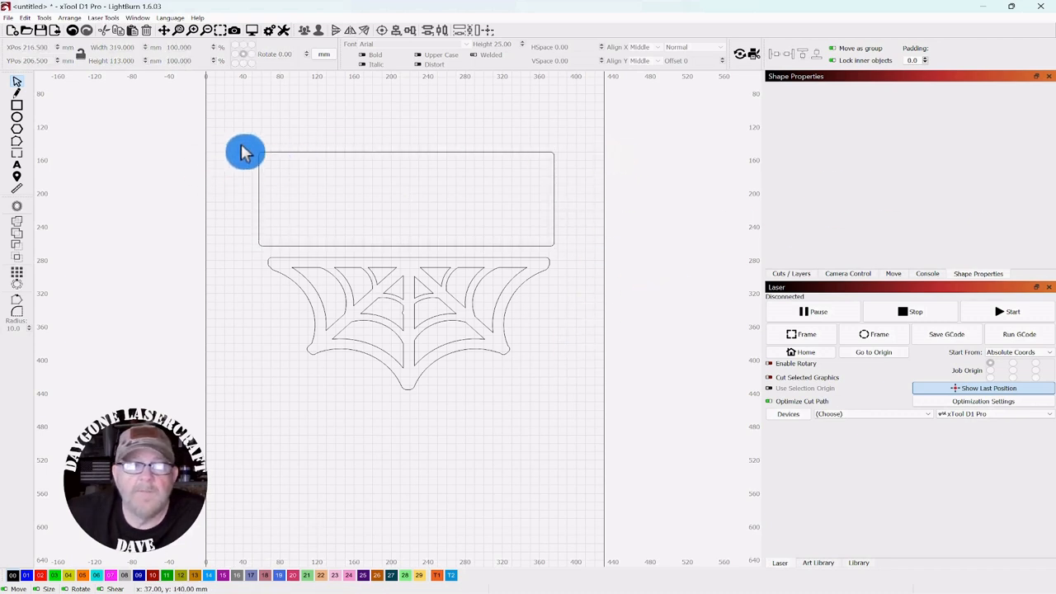
left_click(137, 18)
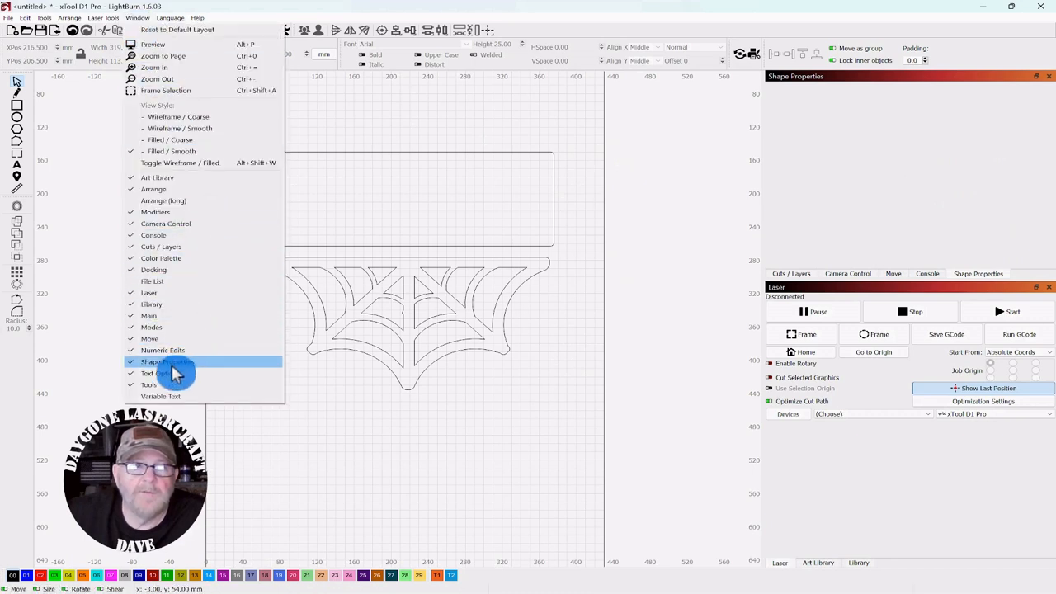
left_click(574, 391)
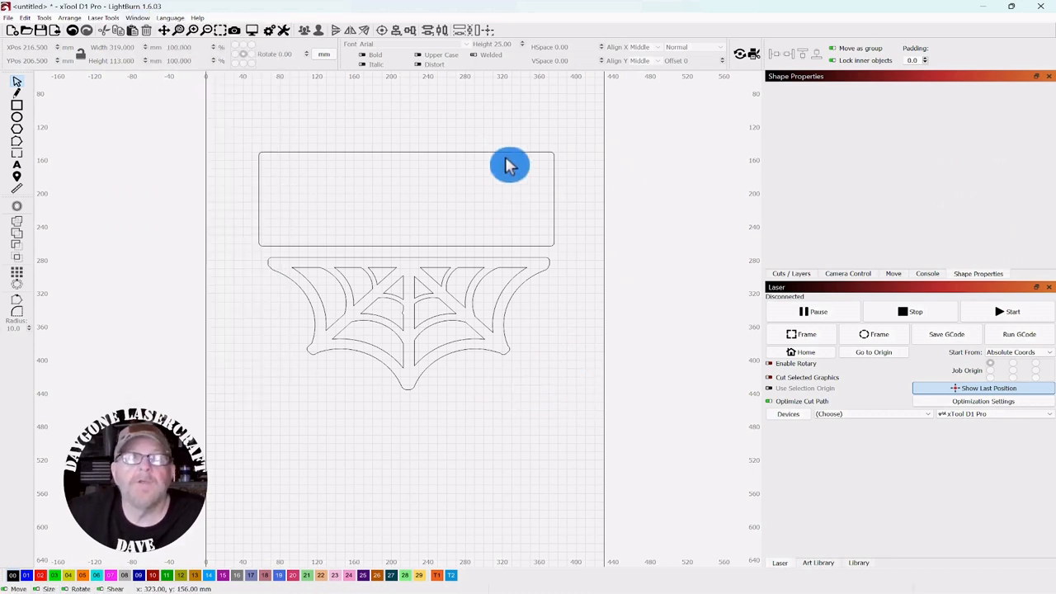
Step: Move the rounded rectangle up to X 219, Y 177 mm and resize it to 304 mm wide by 152 mm high
left_click(359, 218)
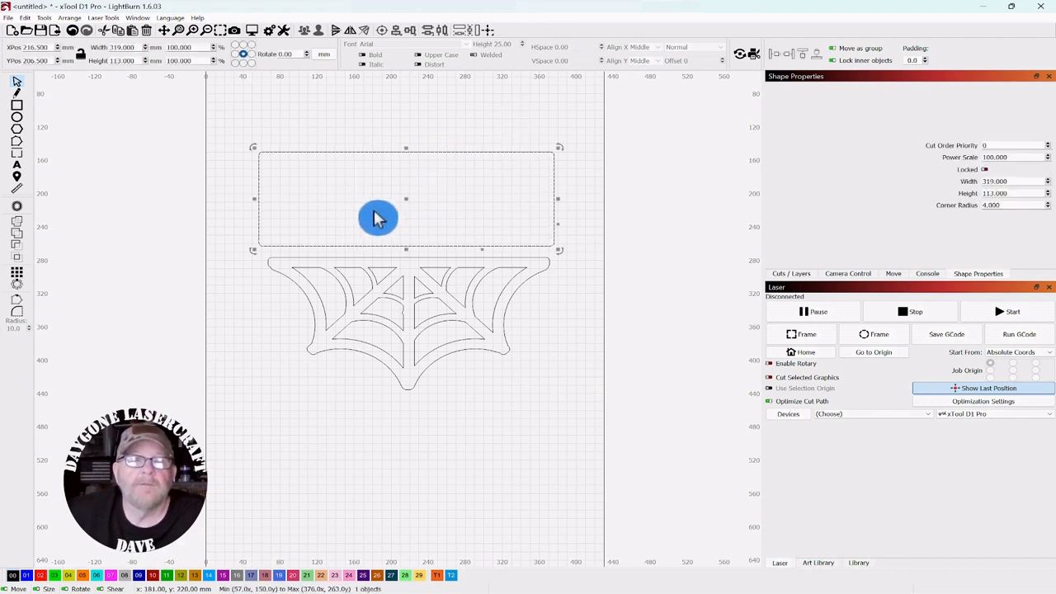
left_click_drag(404, 199, 410, 175)
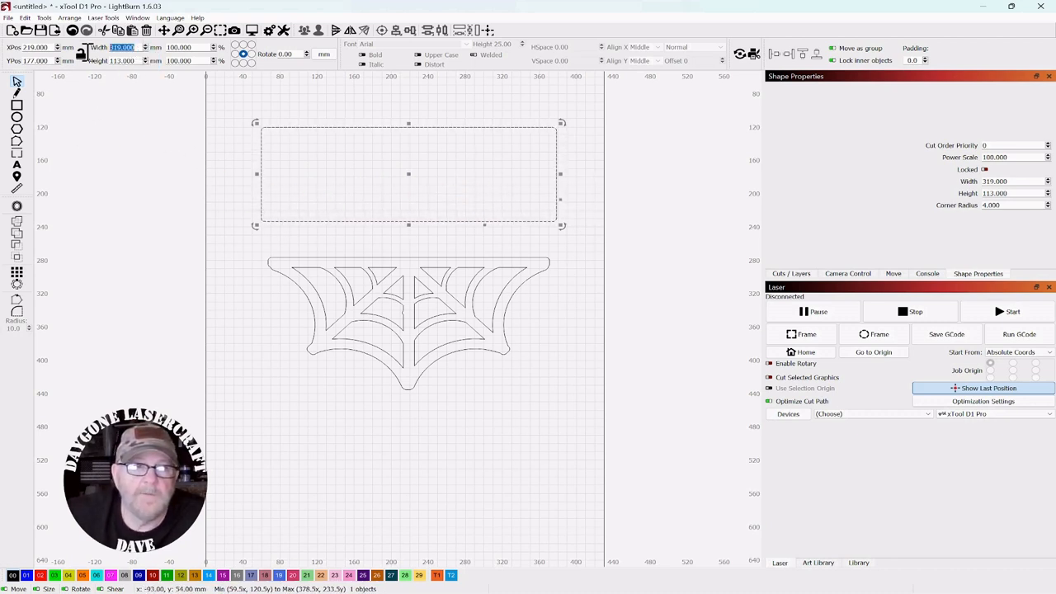
type("30")
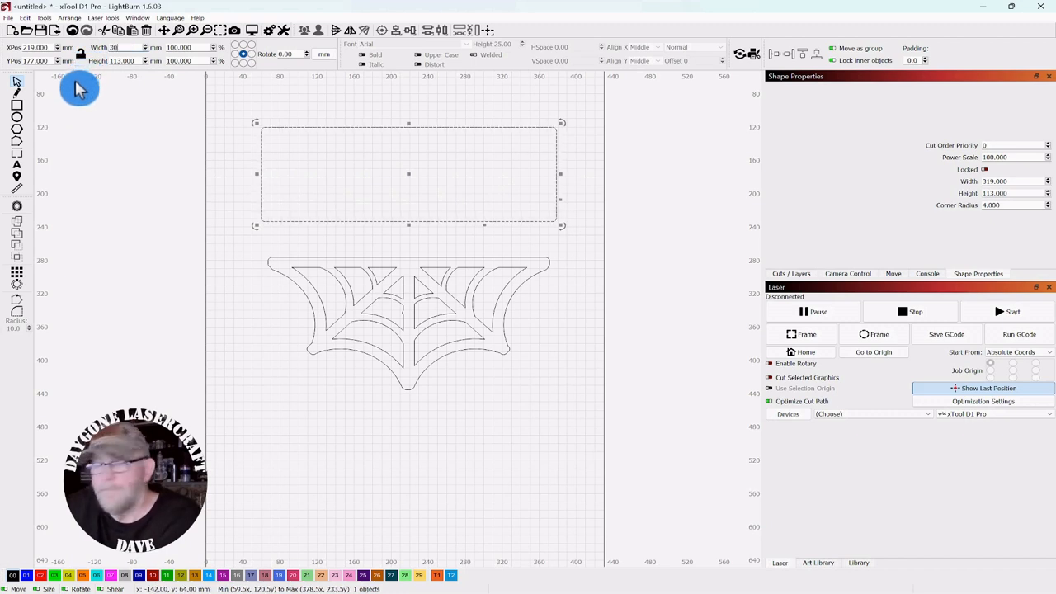
type("4")
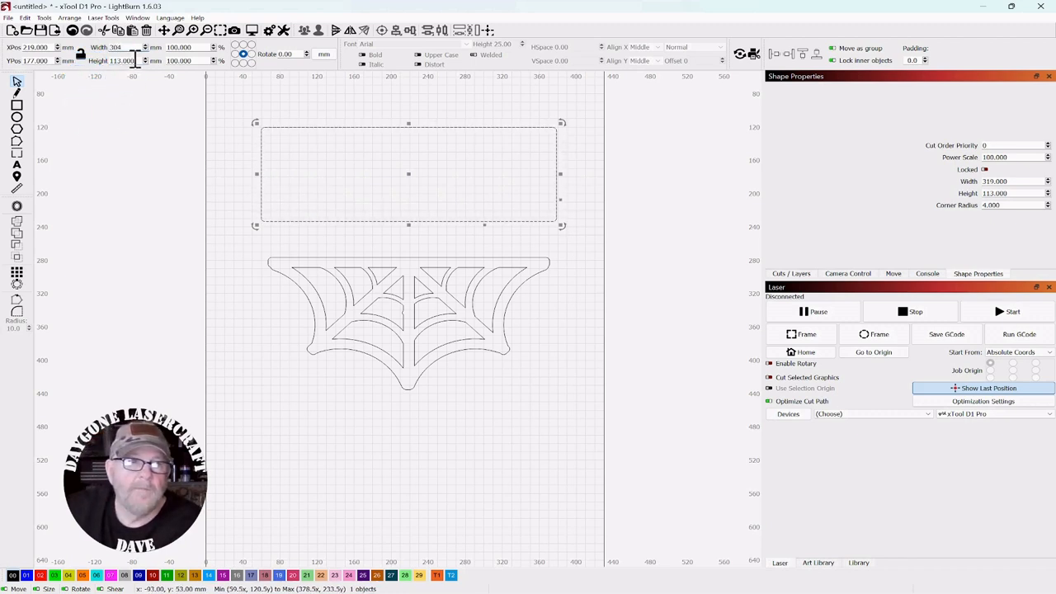
key("Return")
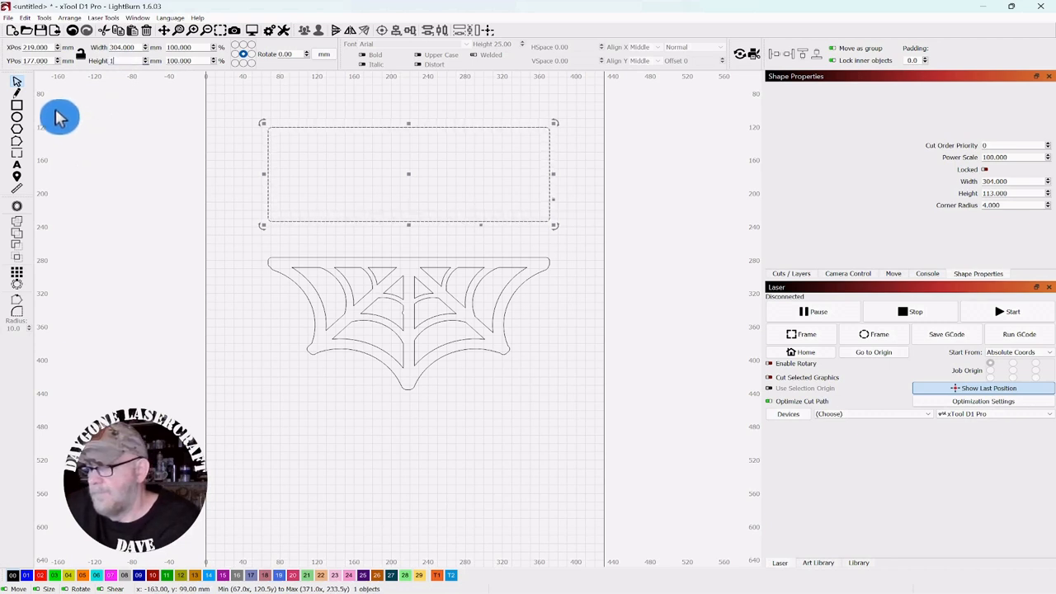
type("152")
left_click(291, 430)
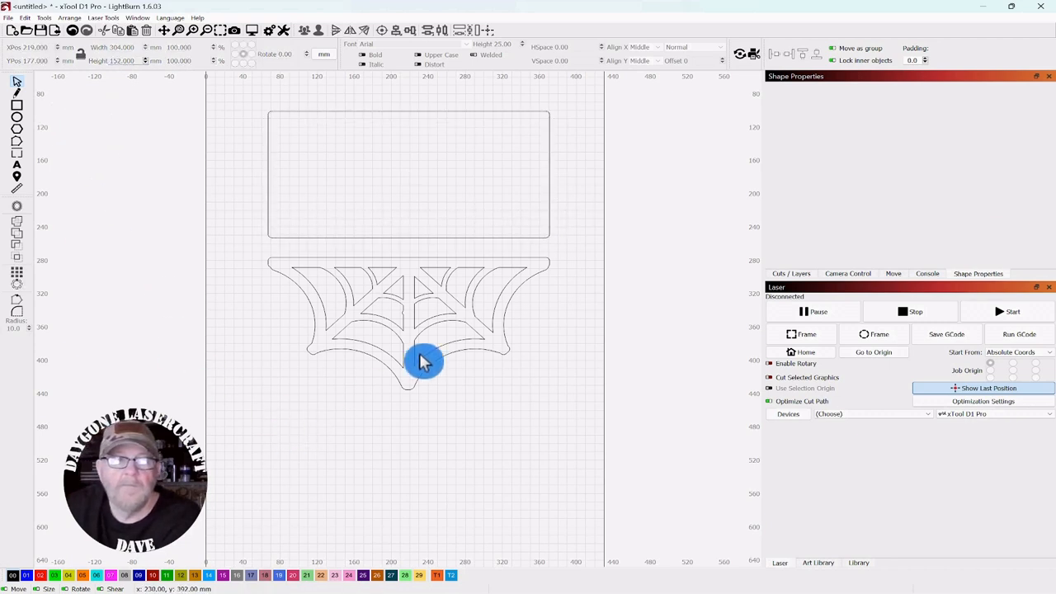
Step: Examine the resized rectangle and the vertical middle bar of the web
scroll(555, 140, "down", 2)
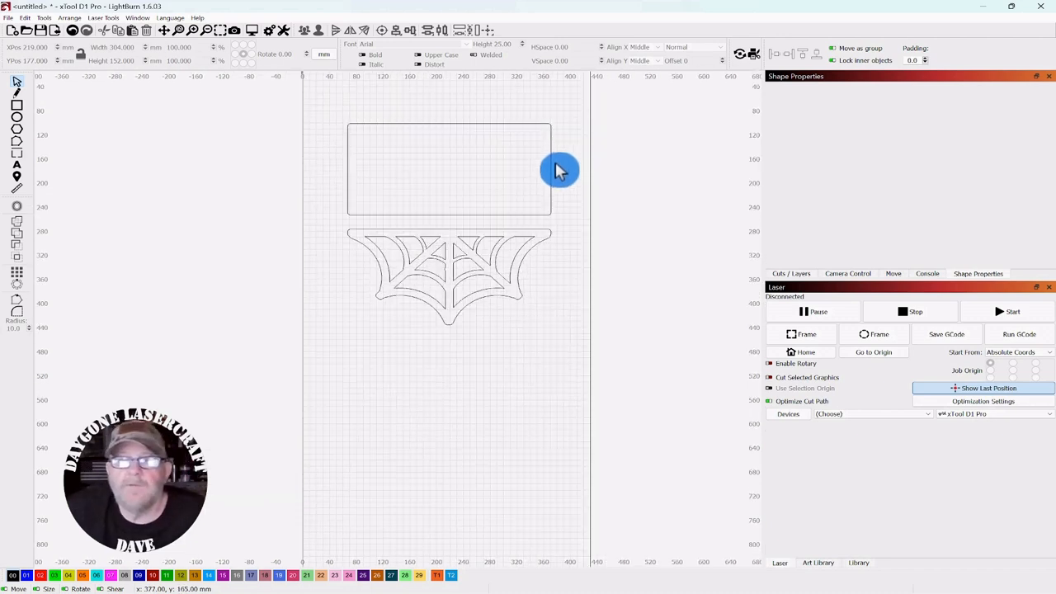
left_click_drag(580, 137, 612, 132)
scroll(544, 209, "up", 2)
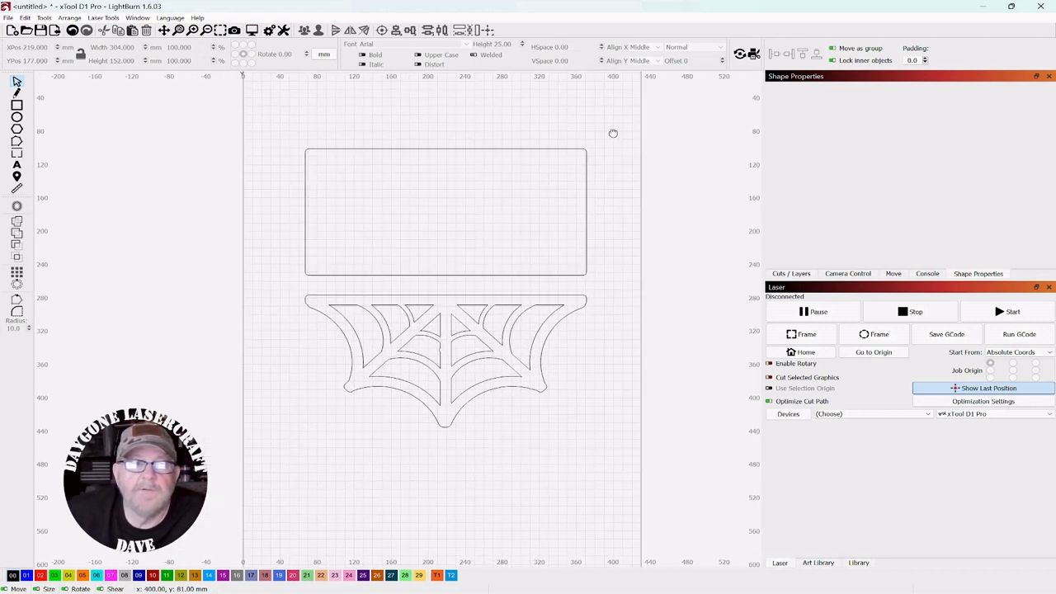
scroll(617, 142, "up", 2)
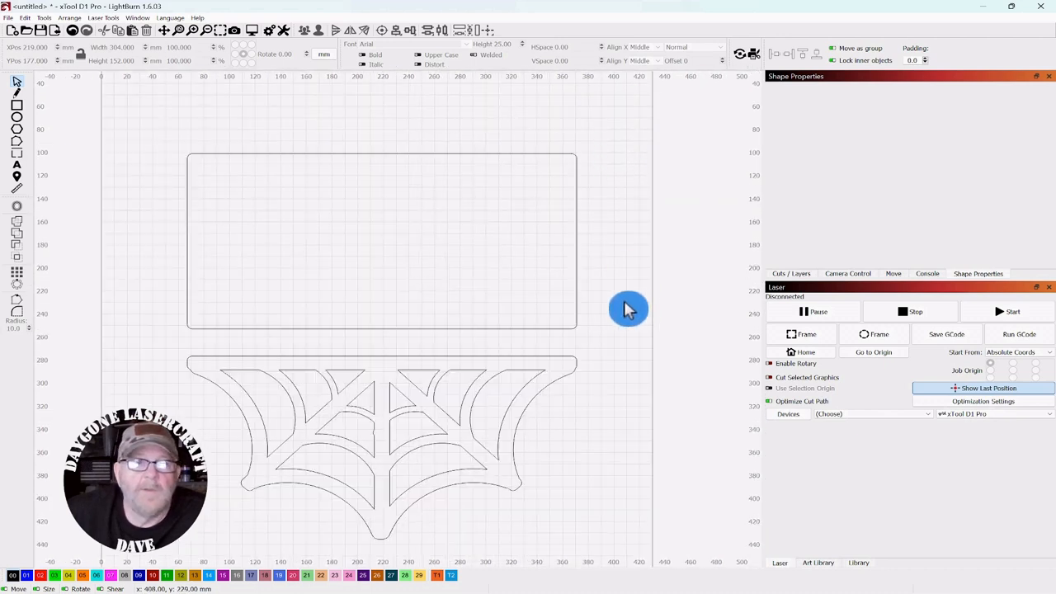
left_click_drag(630, 306, 661, 155)
left_click(384, 195)
left_click_drag(438, 148, 425, 197)
left_click(427, 290)
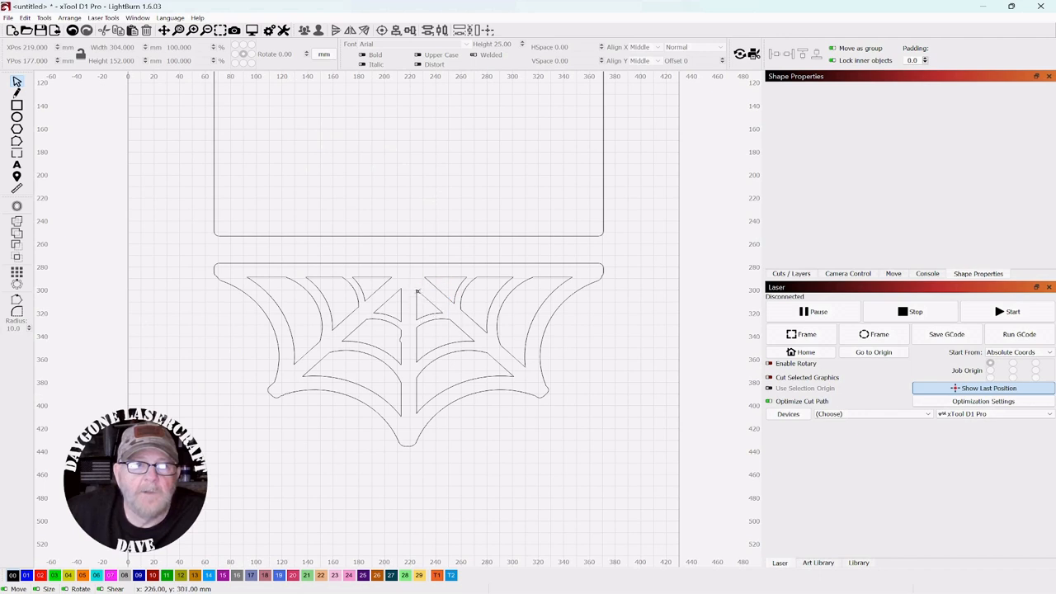
left_click(410, 329)
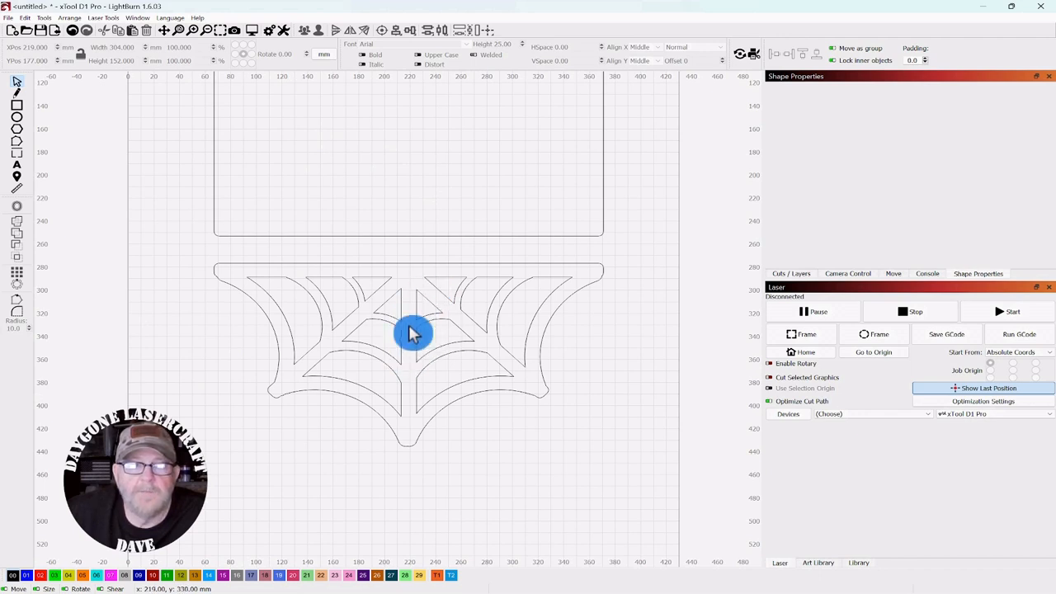
Step: Draw a square about 96 mm wide below the web's right half and resize it to 76 x 76 mm with proportions locked
left_click_drag(410, 326, 388, 178)
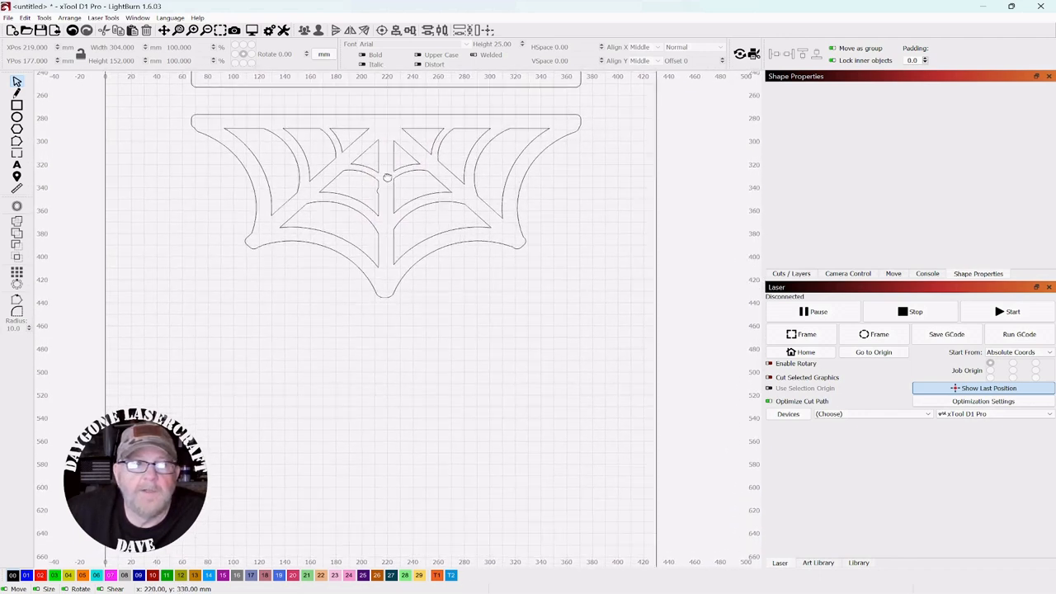
left_click(18, 106)
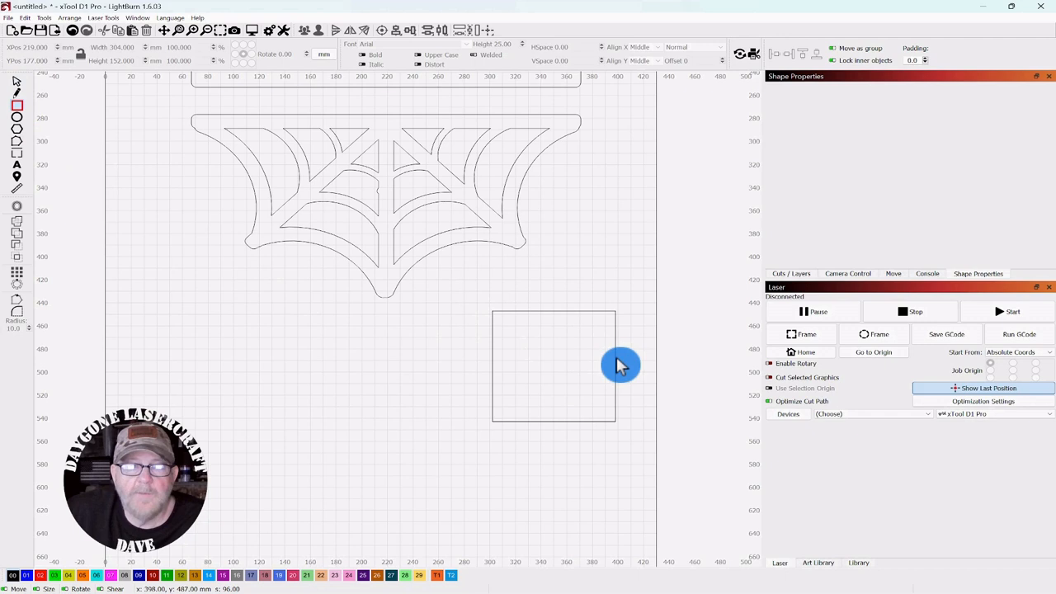
left_click_drag(621, 365, 617, 365)
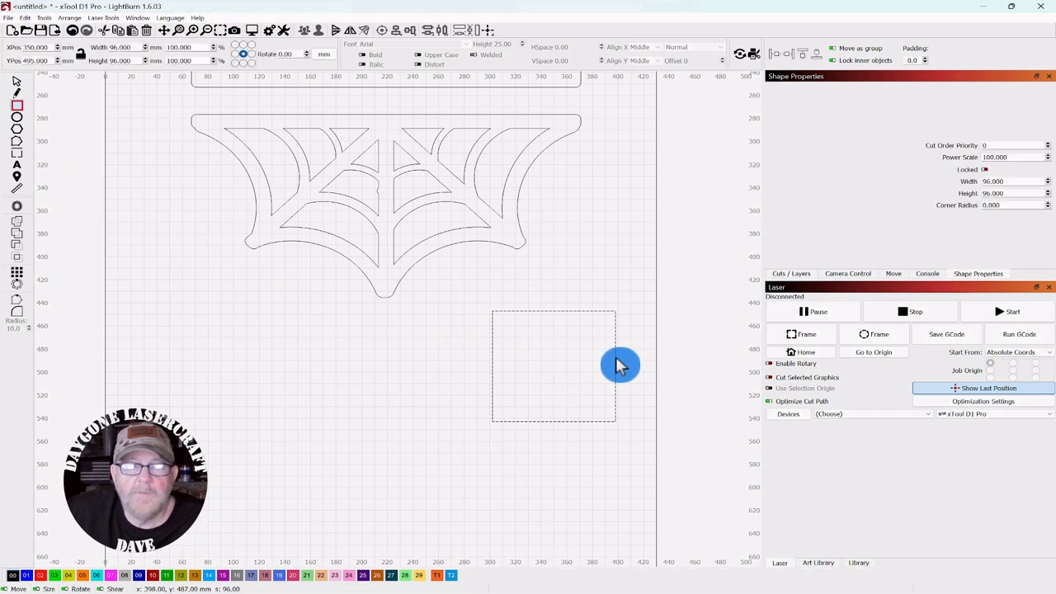
left_click(18, 84)
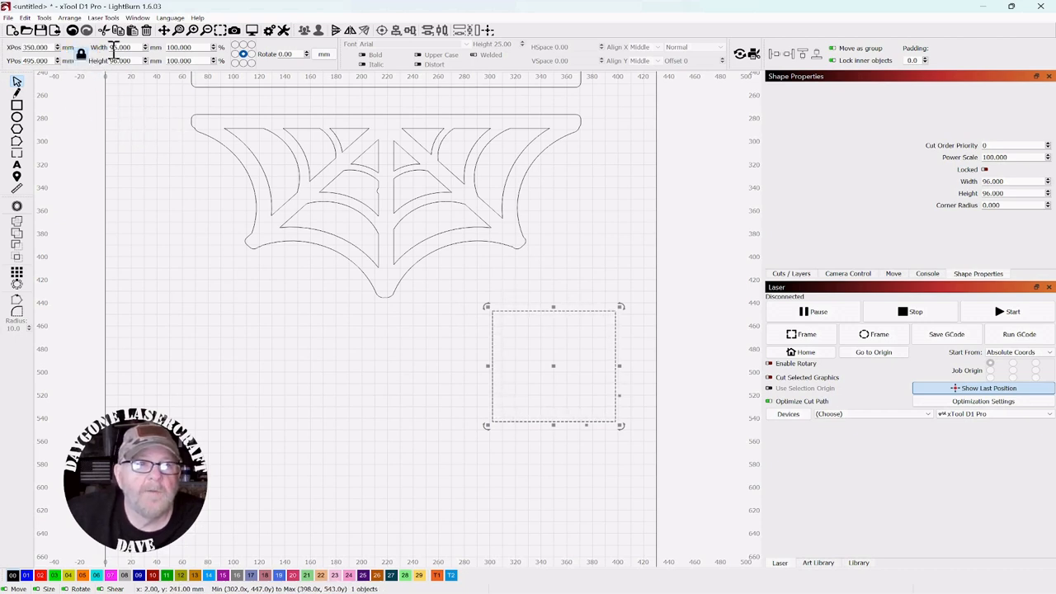
left_click(143, 50)
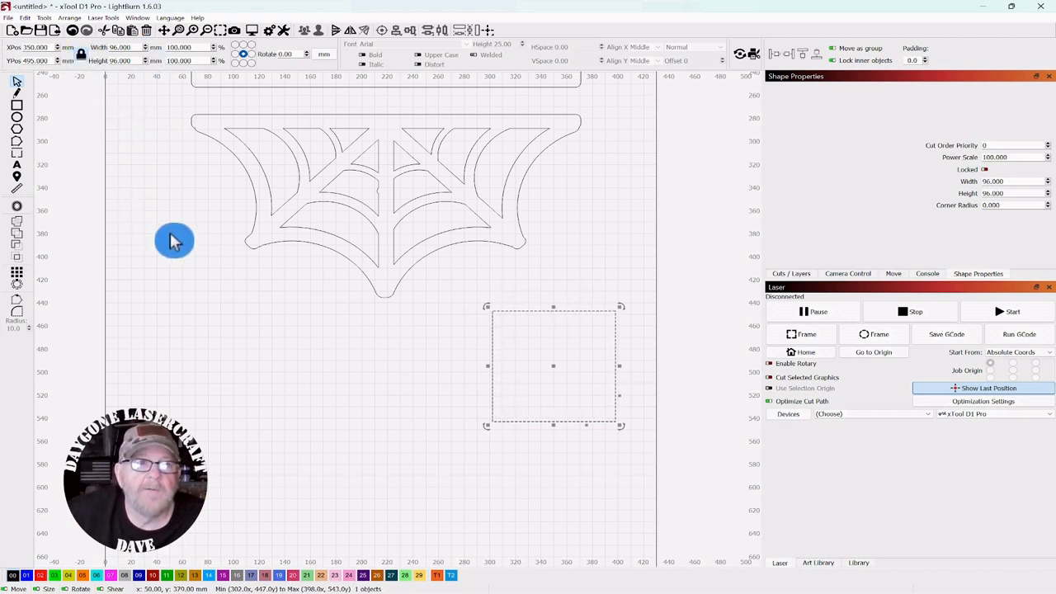
left_click(139, 47)
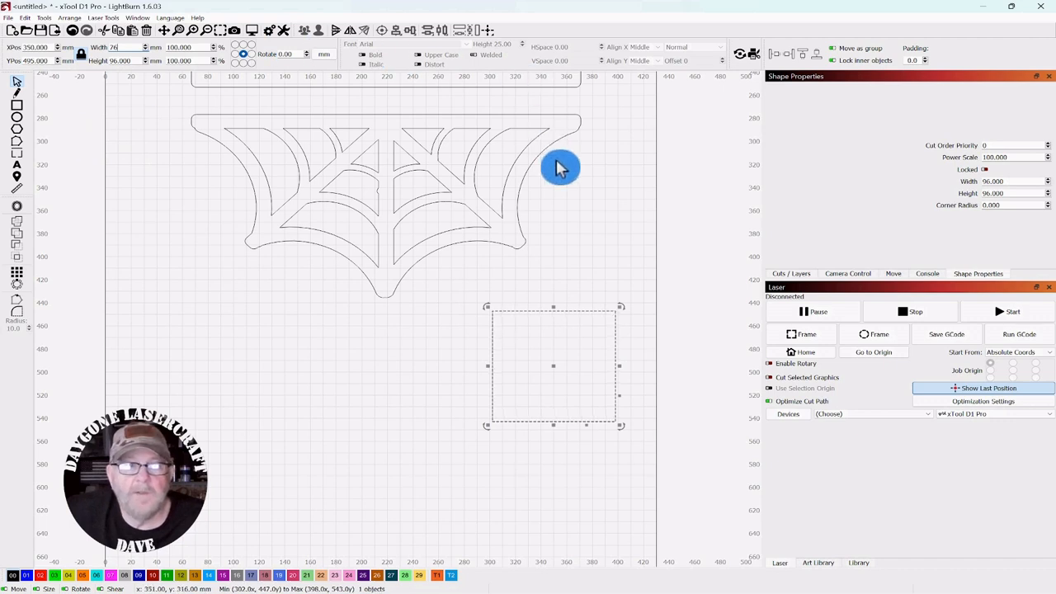
left_click(218, 381)
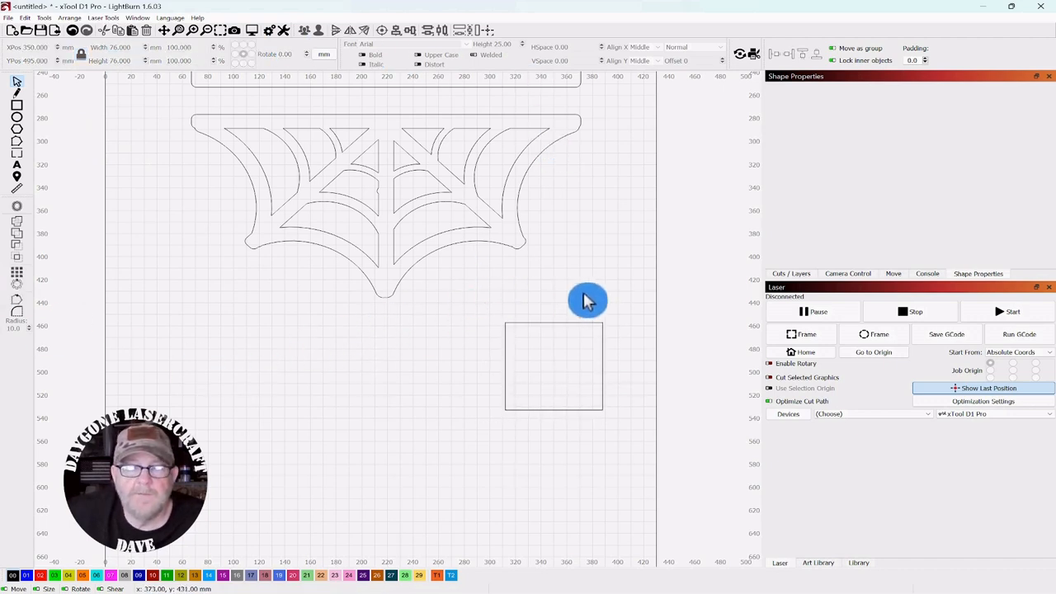
Step: Move the 76 mm square closer to the web's lower tip, to about X 291, Y 491 mm
left_click(574, 380)
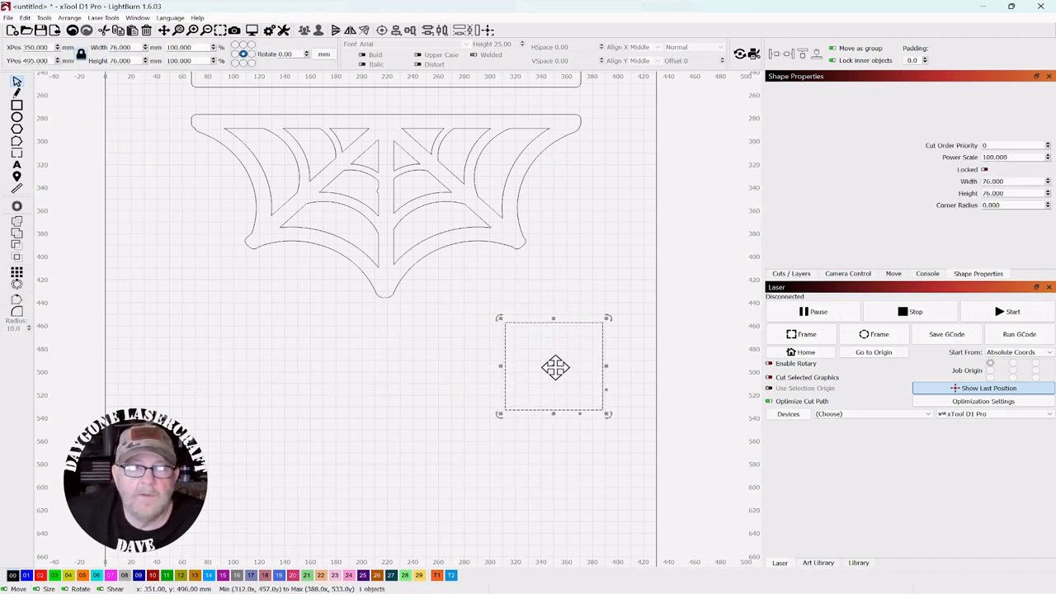
left_click_drag(555, 367, 436, 250)
scroll(395, 408, "up", 3)
left_click(400, 252)
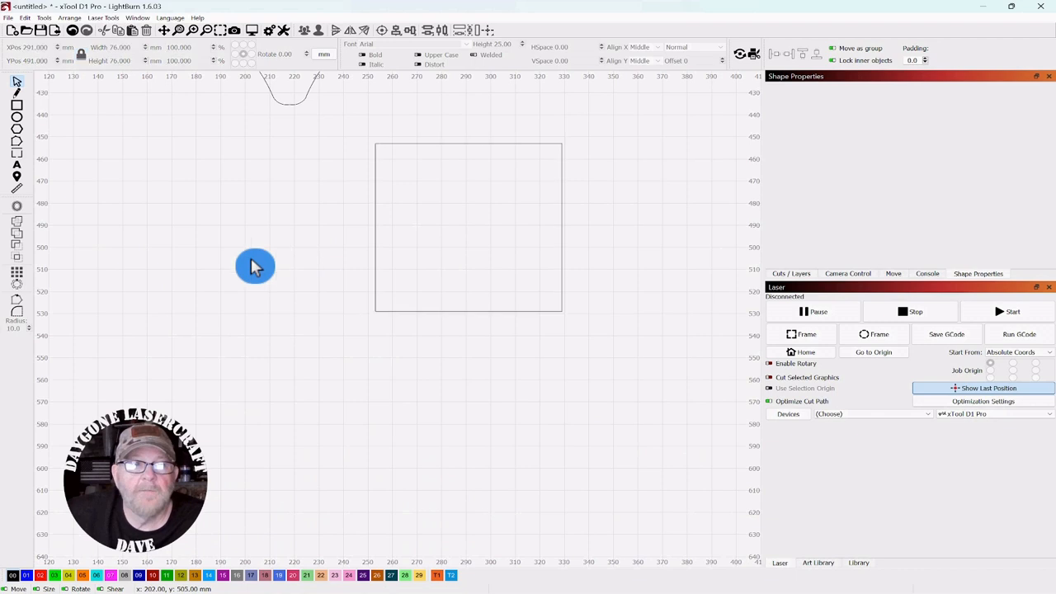
Step: Draw a rectangle about 148 x 69 mm below the square and rotate it counterclockwise to a diagonal slant
left_click(16, 106)
left_click_drag(351, 336, 715, 489)
left_click(16, 82)
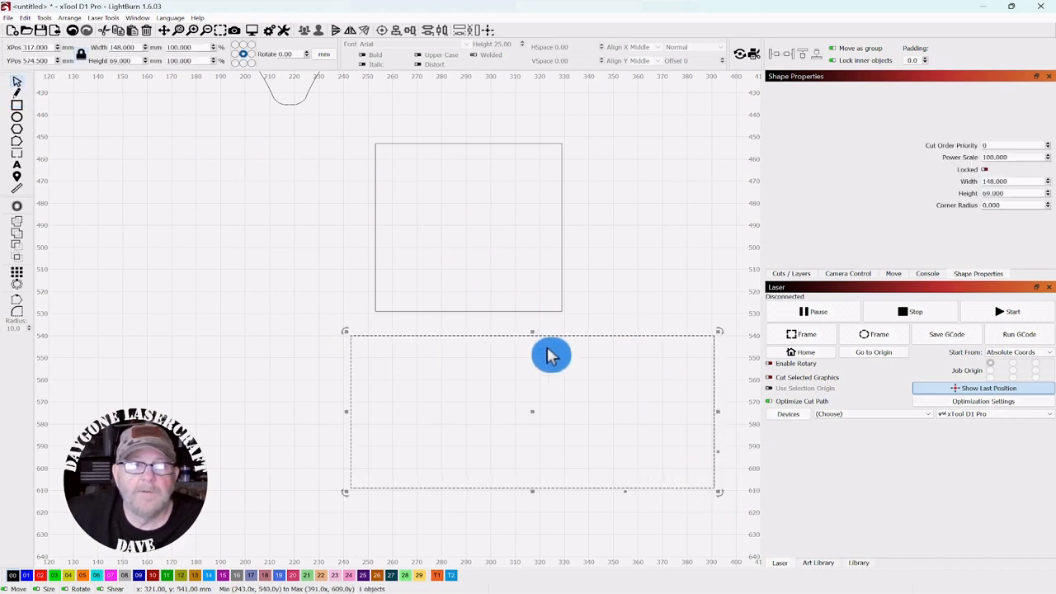
left_click_drag(724, 339, 614, 248)
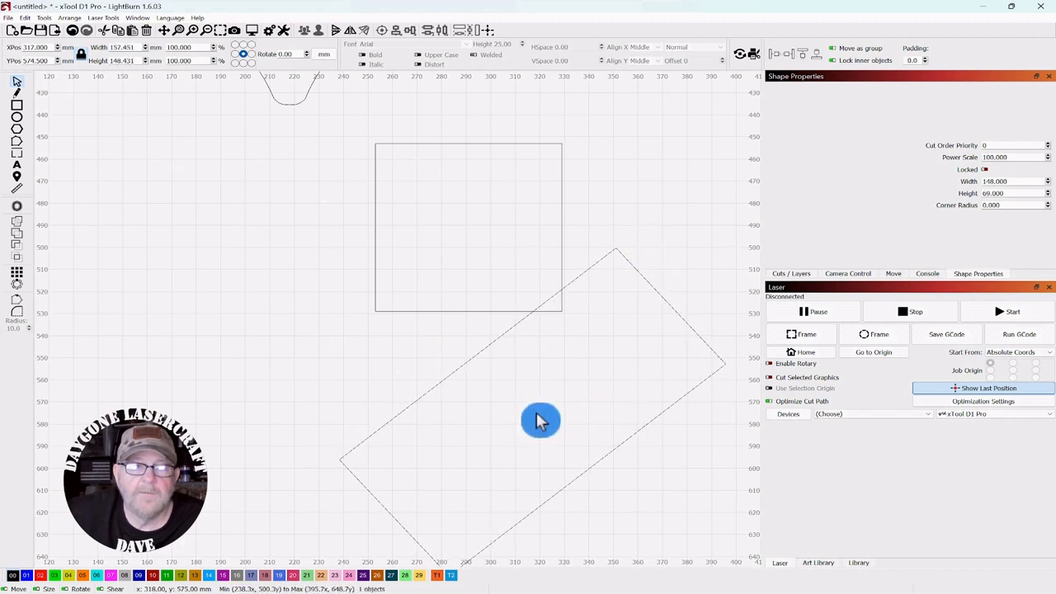
left_click(536, 421)
left_click(662, 292)
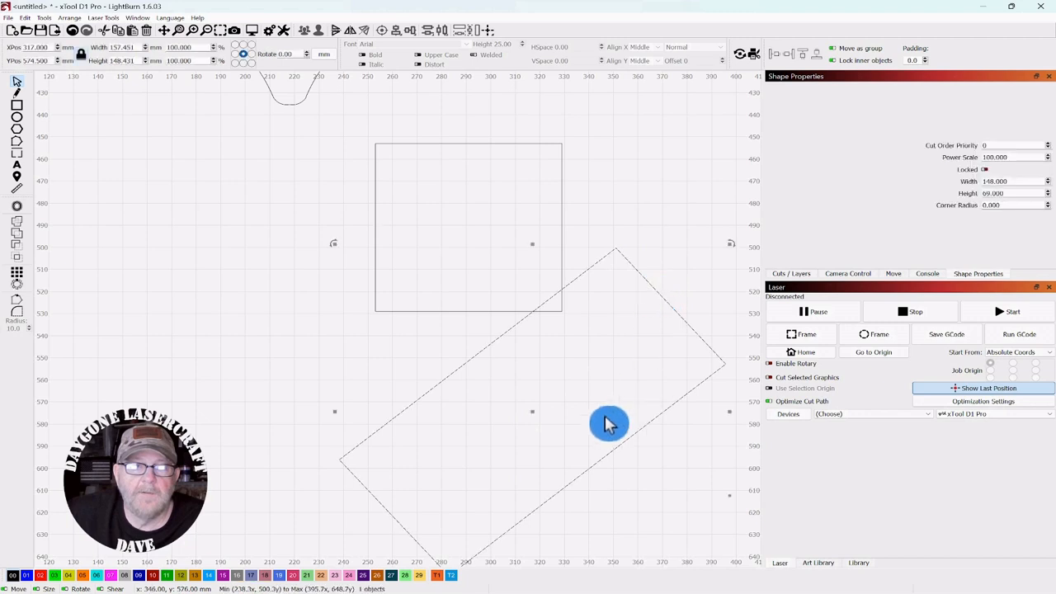
Step: Move the slanted rectangle to about X 312, Y 519 mm and adjust its rotation so its long edge follows the square's diagonal
left_click_drag(533, 413, 515, 290)
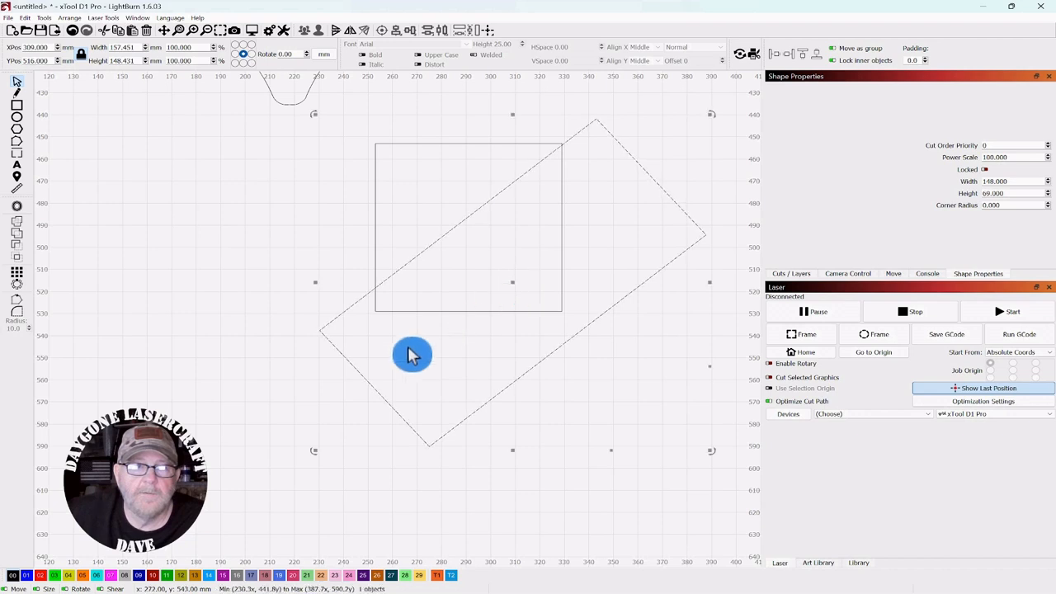
left_click_drag(320, 461, 345, 469)
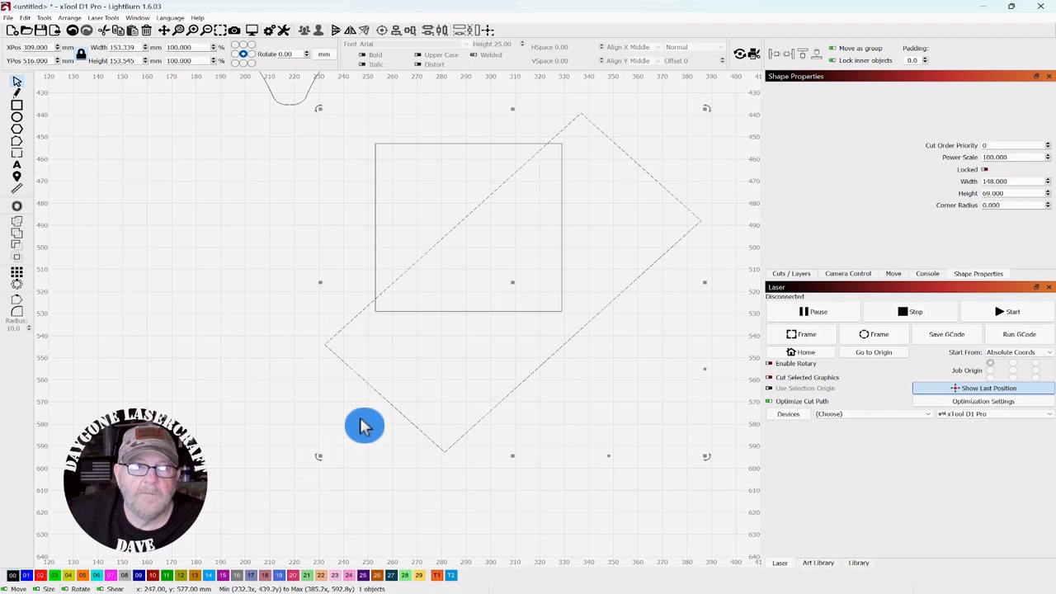
left_click_drag(519, 289, 522, 293)
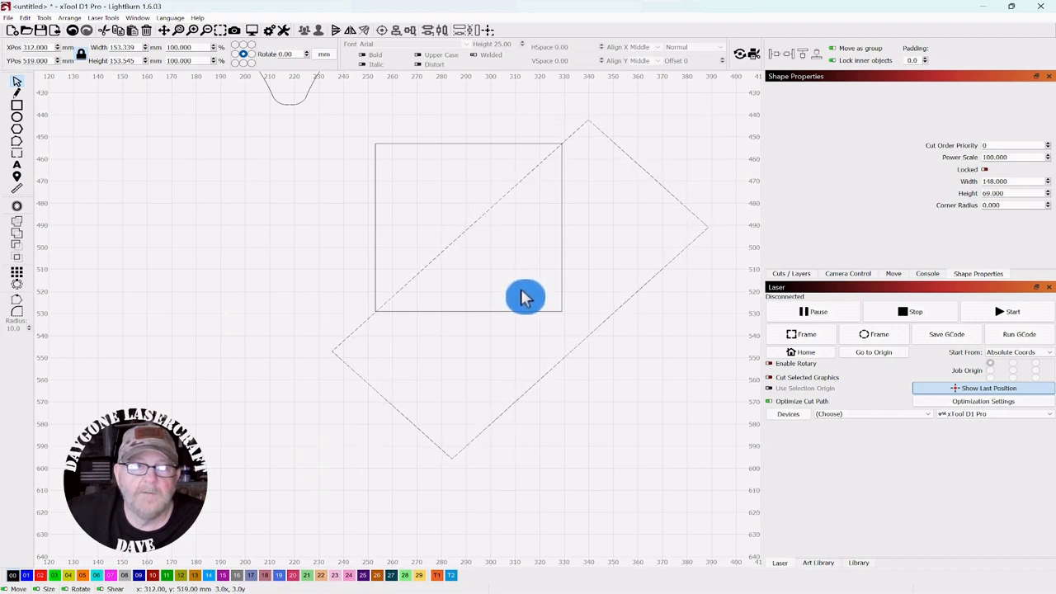
left_click_drag(525, 297, 526, 295)
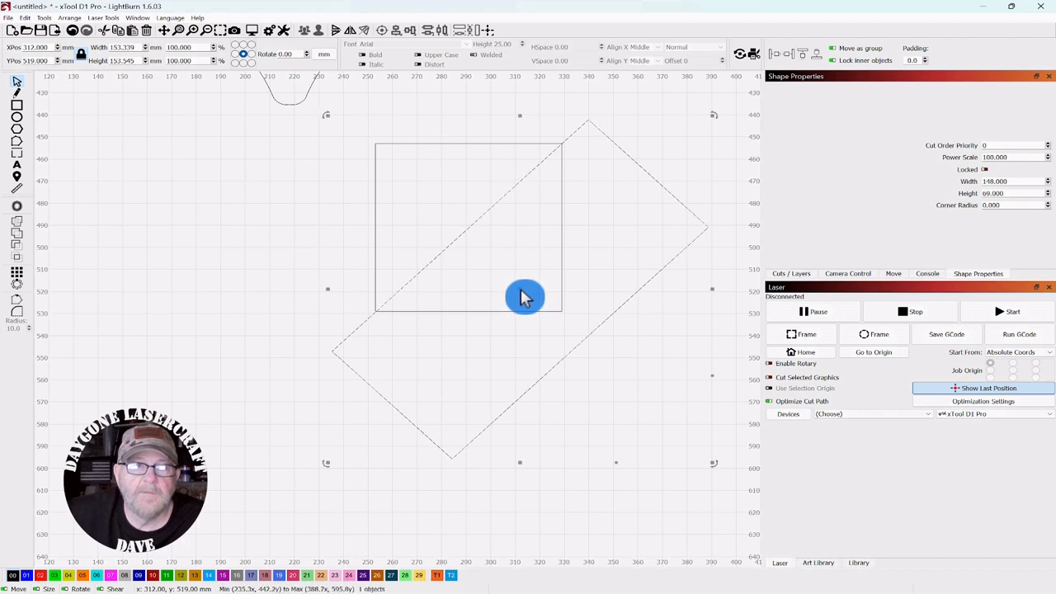
Step: Subtract the slanted rectangle from the square, leaving a right triangle below the web
left_click_drag(713, 107, 366, 382)
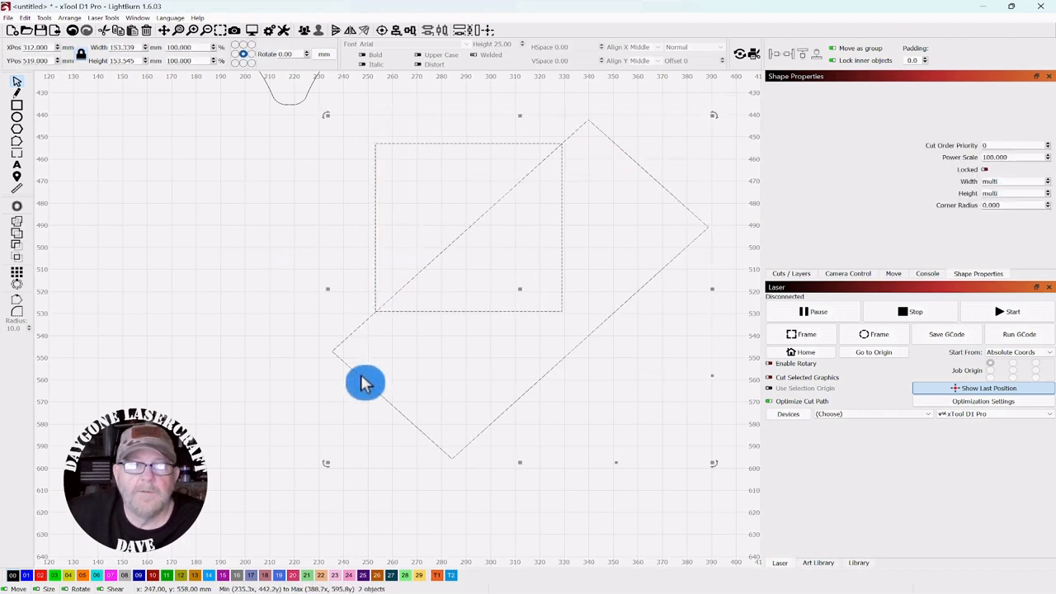
left_click(18, 249)
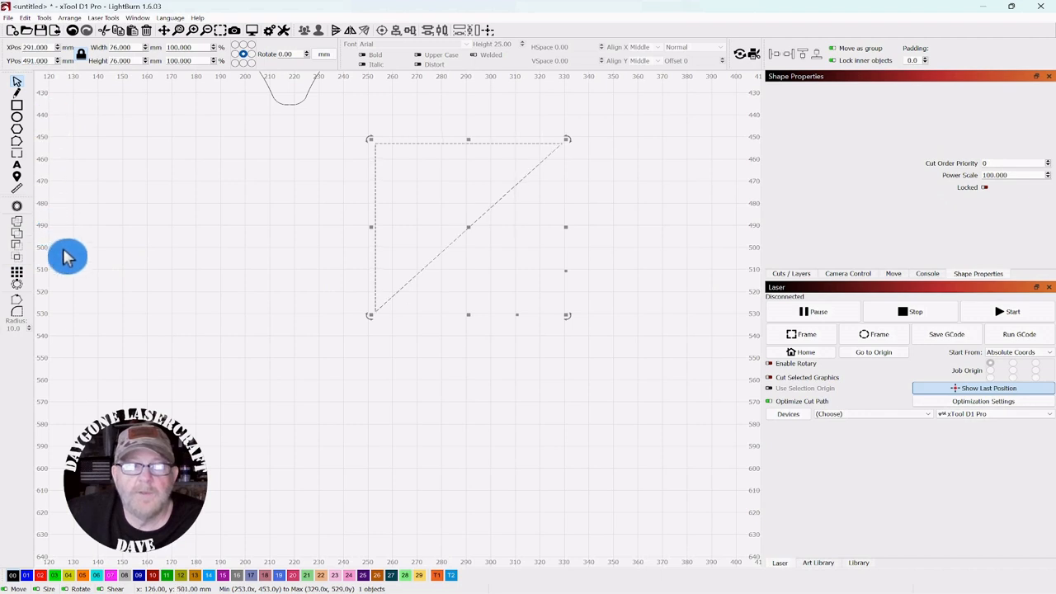
left_click(92, 232)
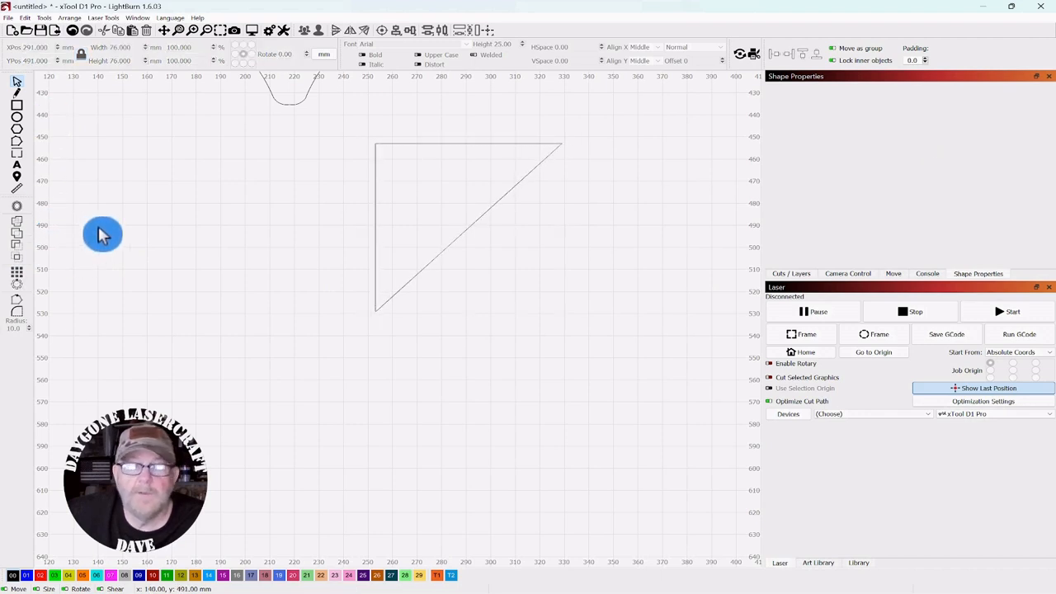
scroll(111, 239, "down", 4)
left_click_drag(391, 262, 563, 488)
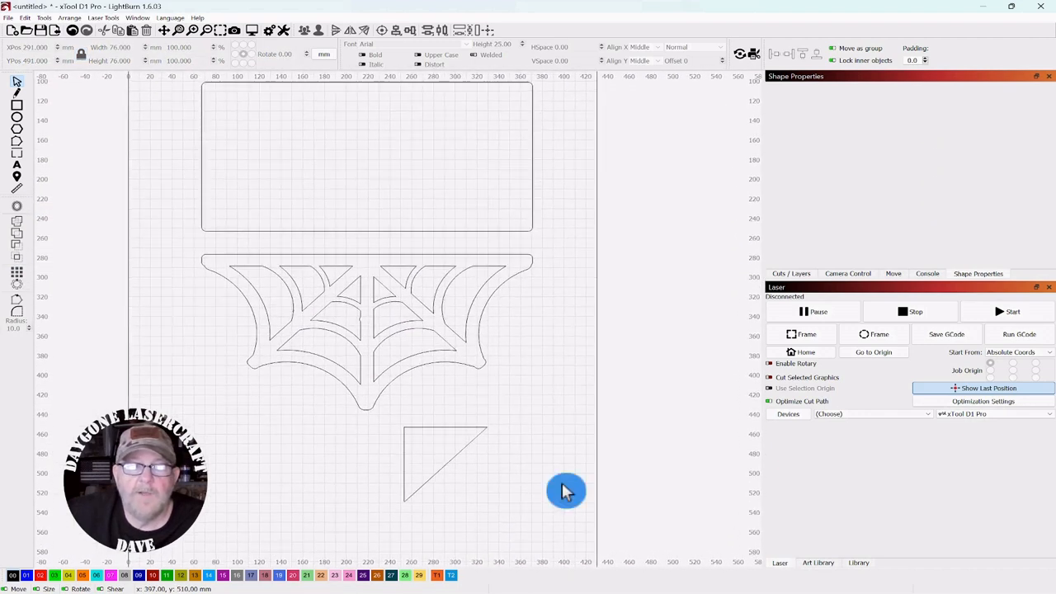
Step: Move the triangle up onto the web, just right of the central strip, to about X 261, Y 320 mm
left_click_drag(400, 501, 398, 498)
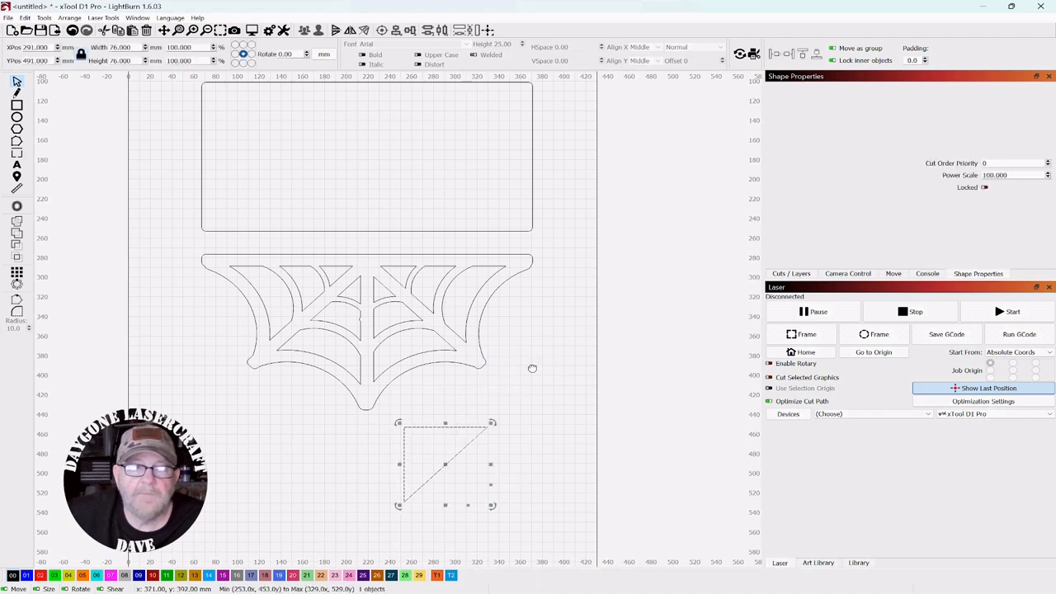
left_click_drag(533, 365, 593, 330)
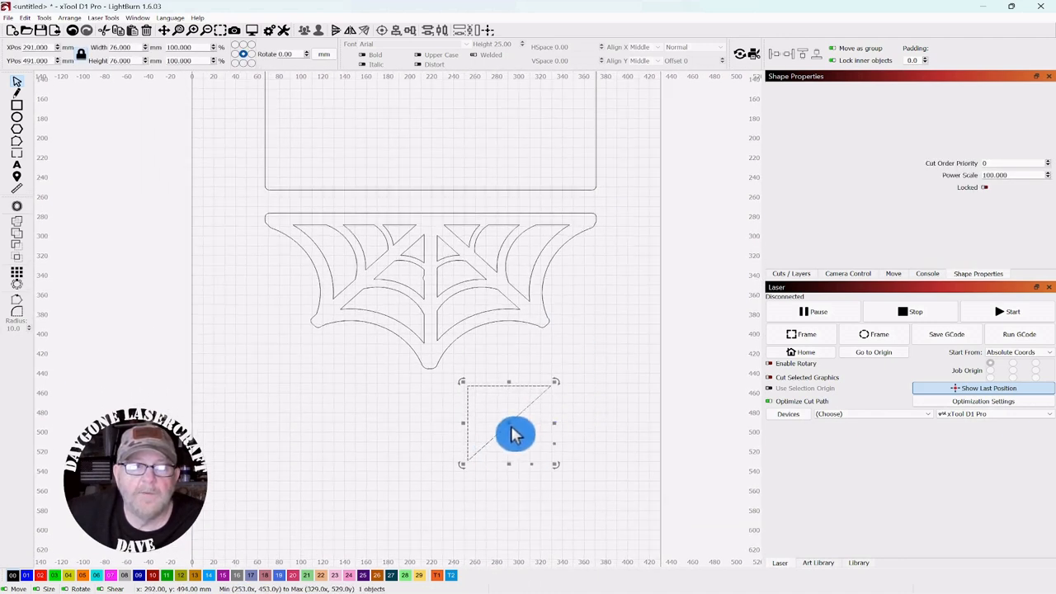
left_click_drag(509, 424, 458, 287)
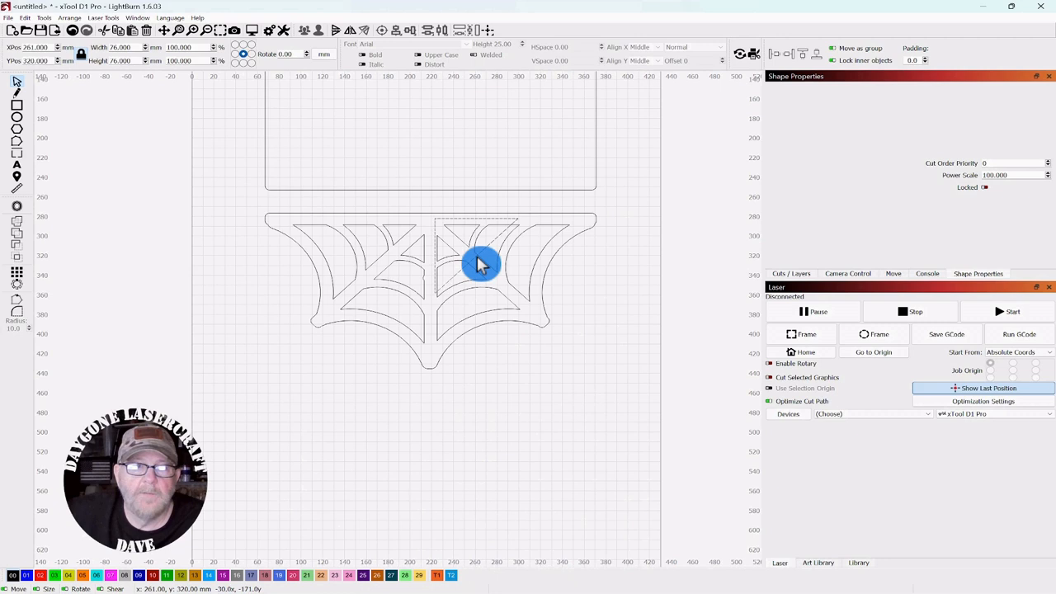
mouse_move(599, 248)
left_mouse_down()
mouse_move(589, 347)
mouse_move(619, 264)
left_mouse_up()
left_click(460, 314)
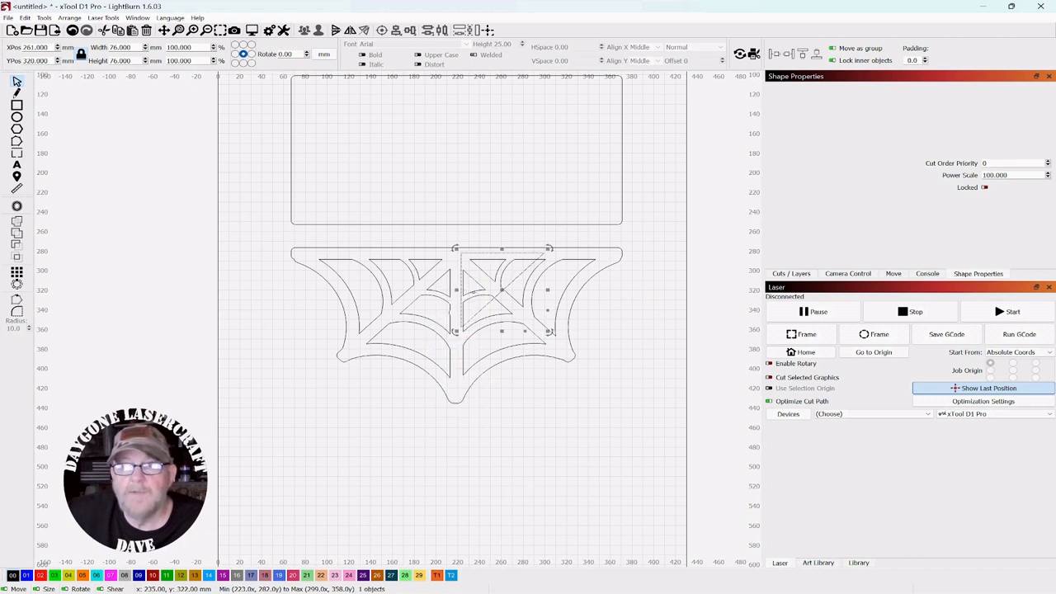
Step: Shift the triangle up so its horizontal edge lies on the web's straight upper edge, at about X 261.9, Y 314.6 mm
scroll(659, 262, "up", 2)
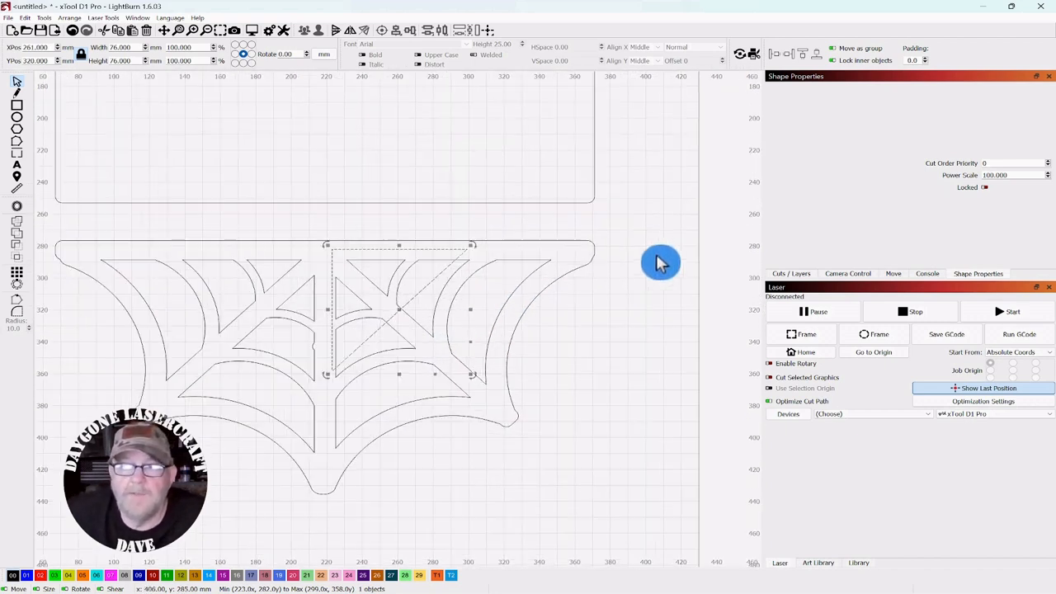
left_click_drag(601, 326, 667, 299)
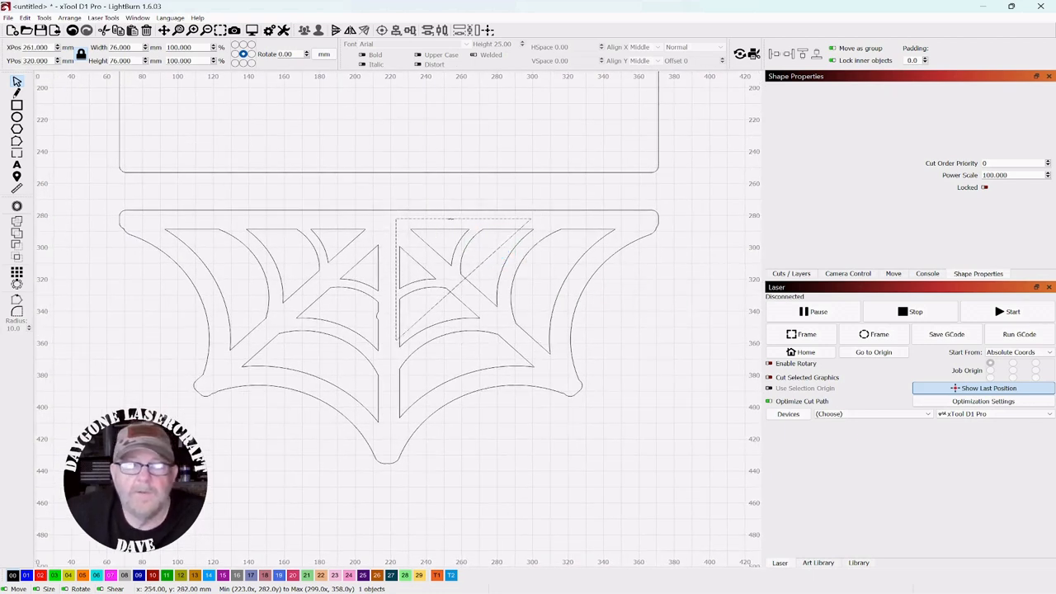
left_click_drag(451, 226, 452, 212)
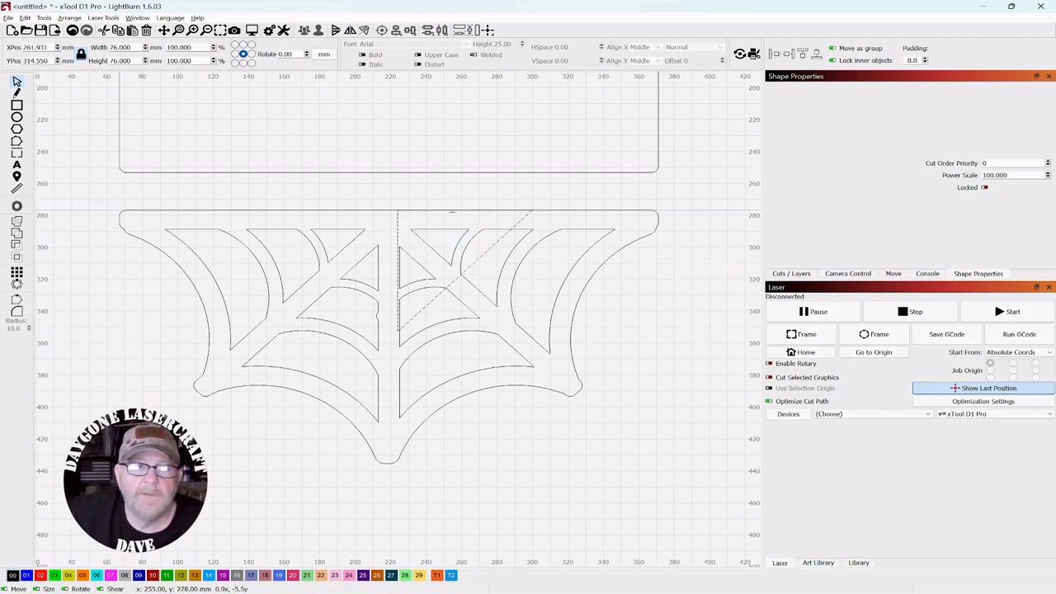
left_click(458, 220)
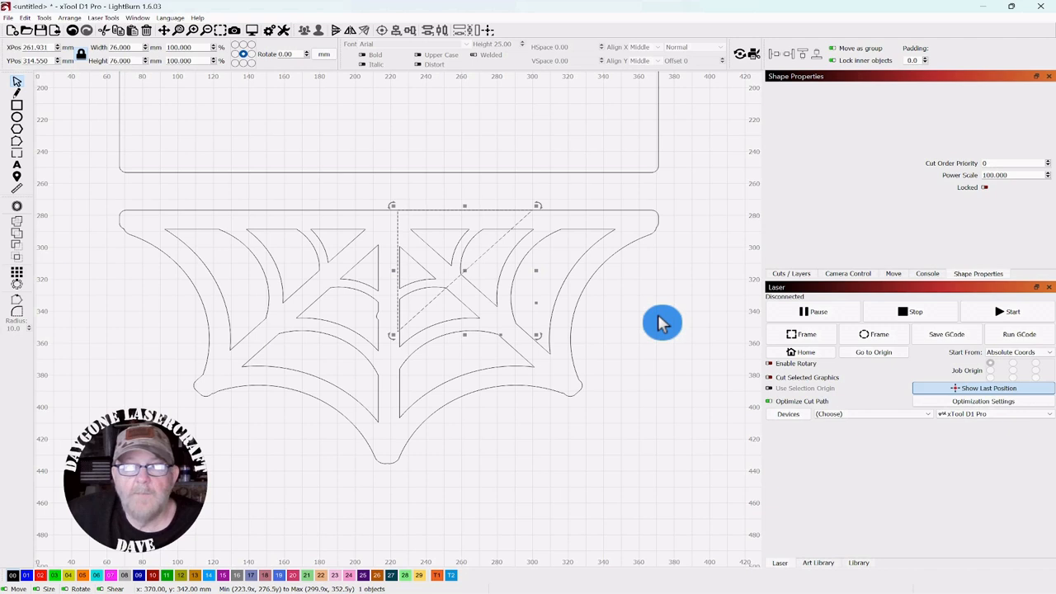
left_click(647, 367)
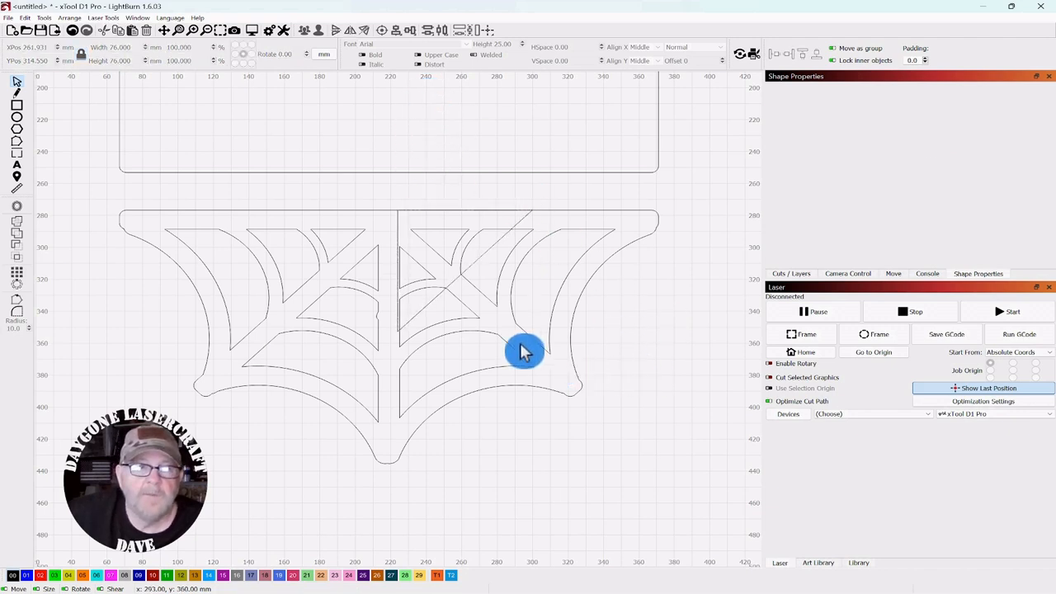
Step: Draw a rectangle about 36 x 8 mm just above the web's upper edge and resize it to 20 x 5 mm
scroll(339, 276, "up", 3)
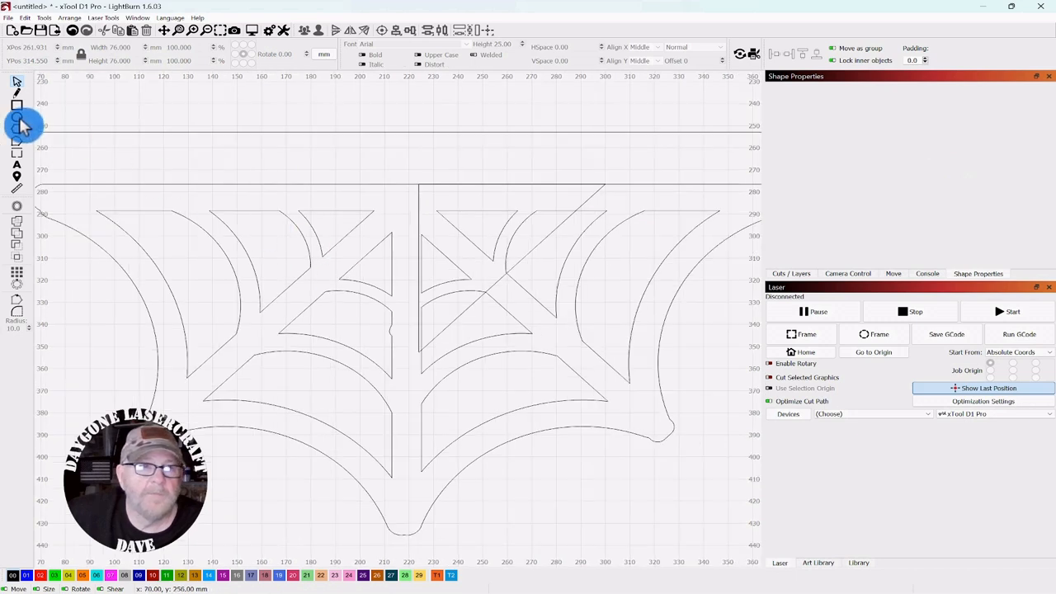
scroll(358, 245, "down", 2)
left_click_drag(369, 262, 386, 210)
left_click(20, 86)
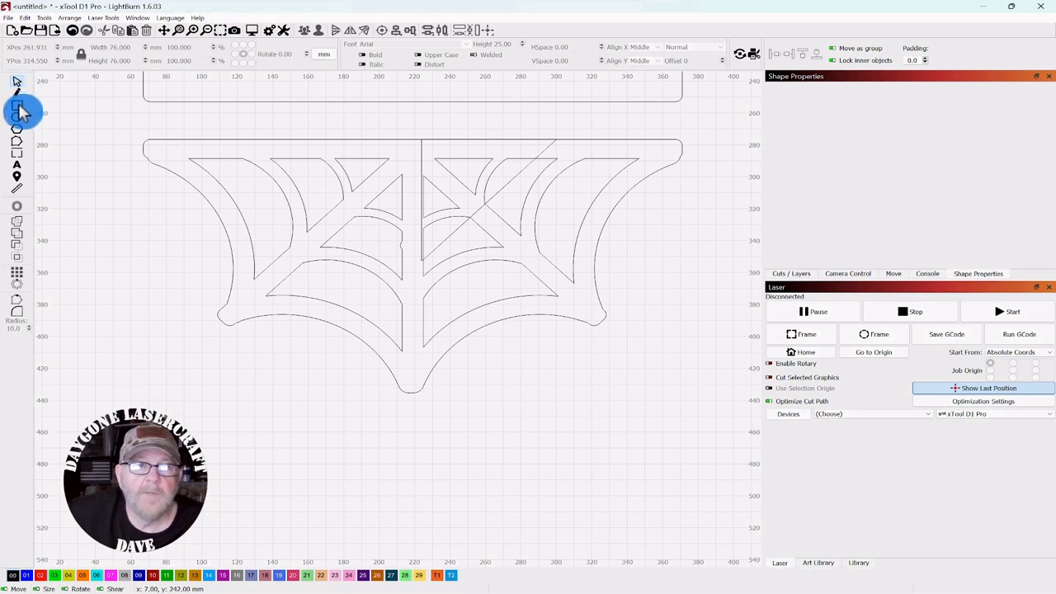
left_click(20, 109)
left_click_drag(377, 115, 442, 130)
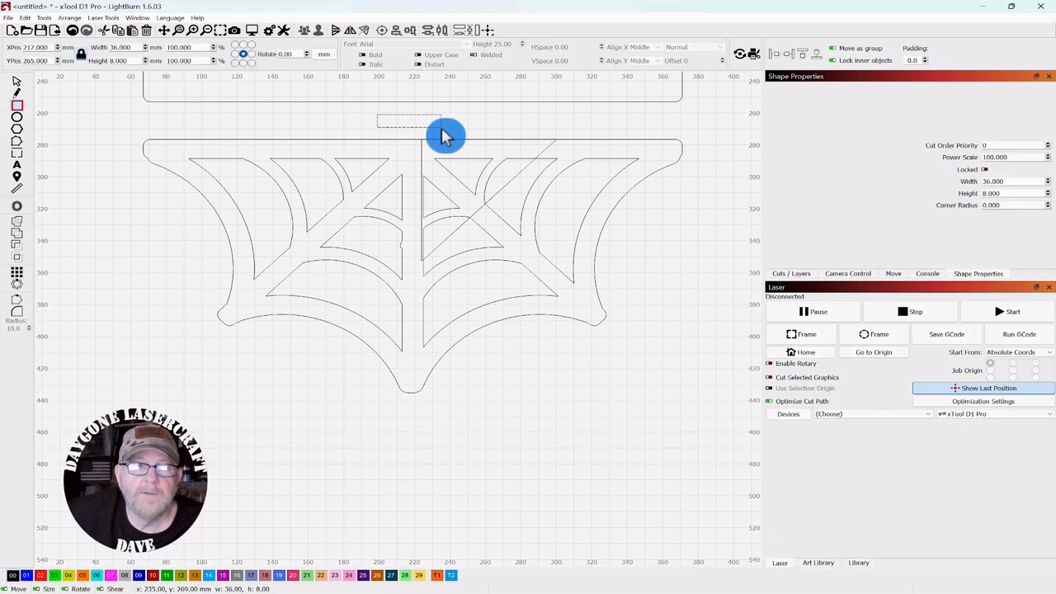
left_click(16, 80)
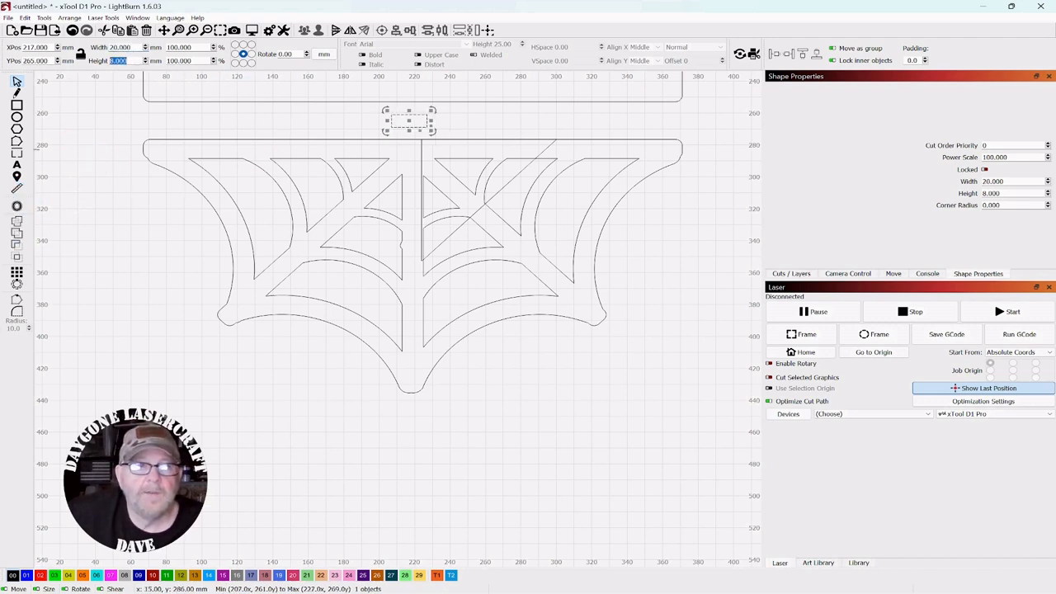
left_click(19, 149)
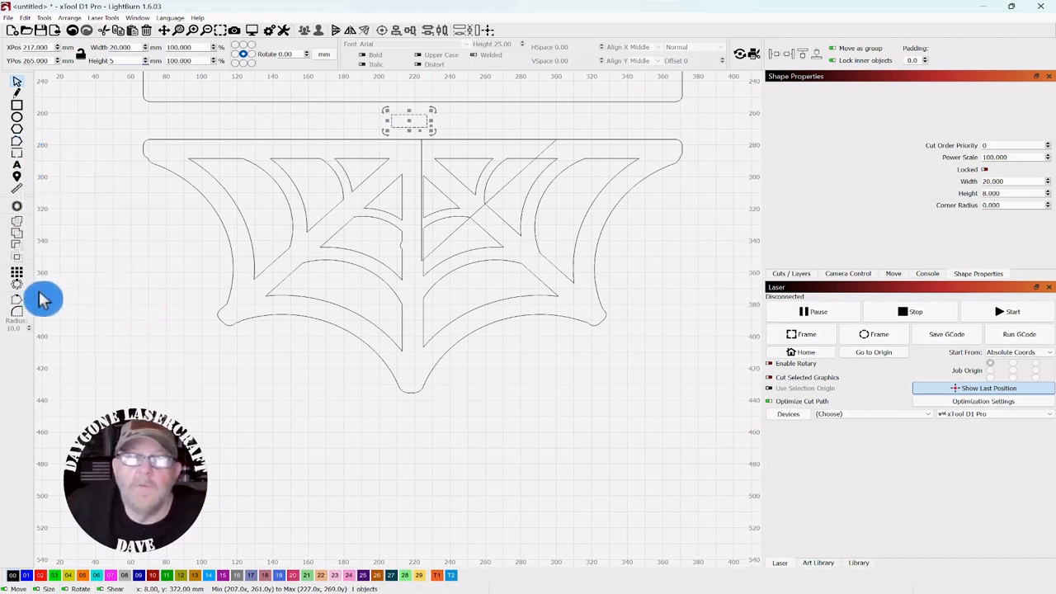
left_click(128, 258)
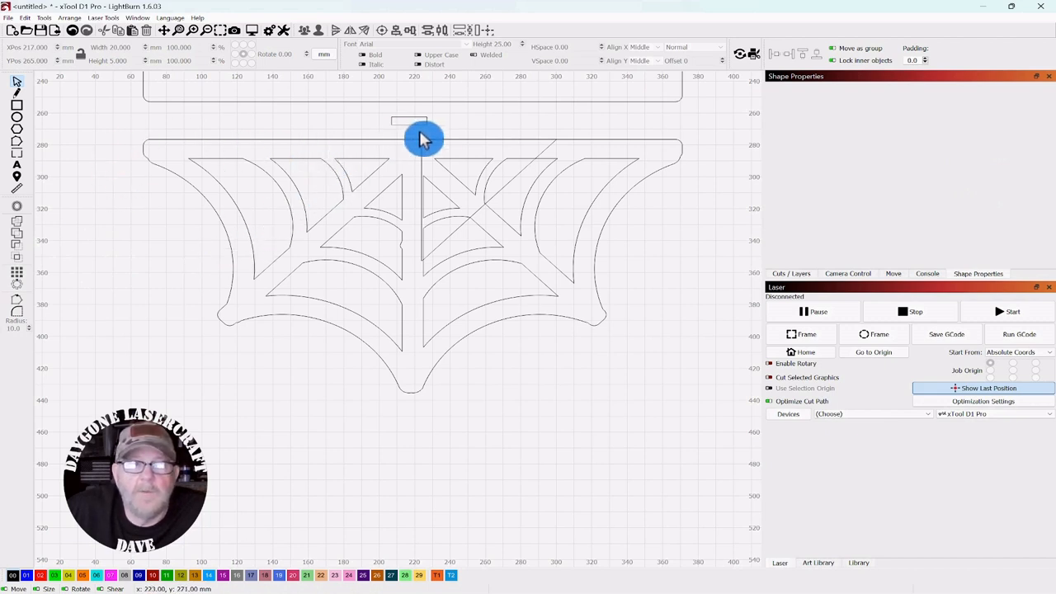
Step: Rotate the 20 x 5 mm rectangle 90 degrees and move it straight down into the web's central strip, to about Y 310 mm
left_click(382, 130)
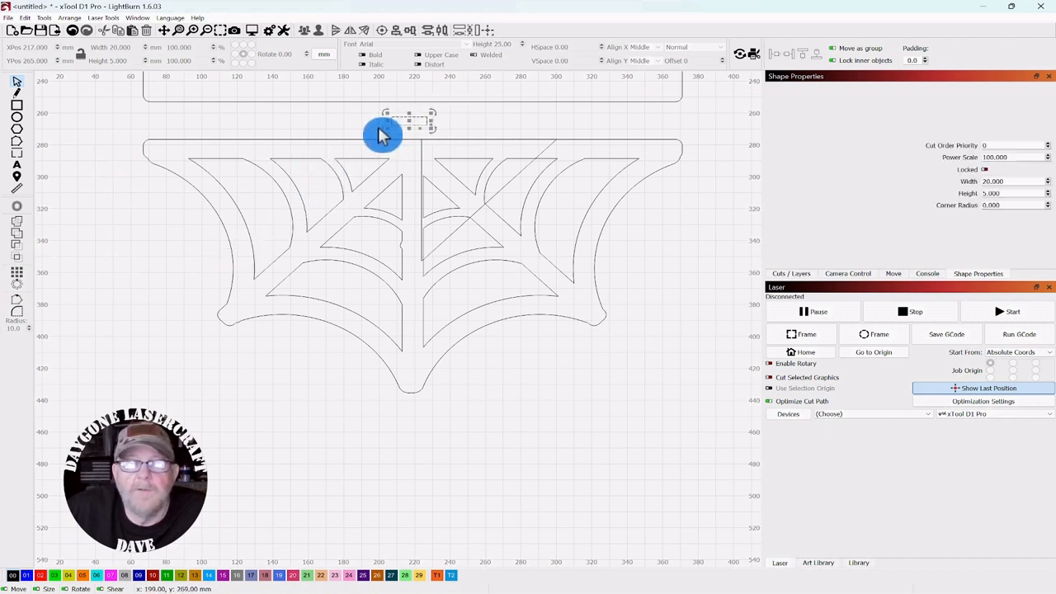
left_click_drag(253, 258, 282, 289)
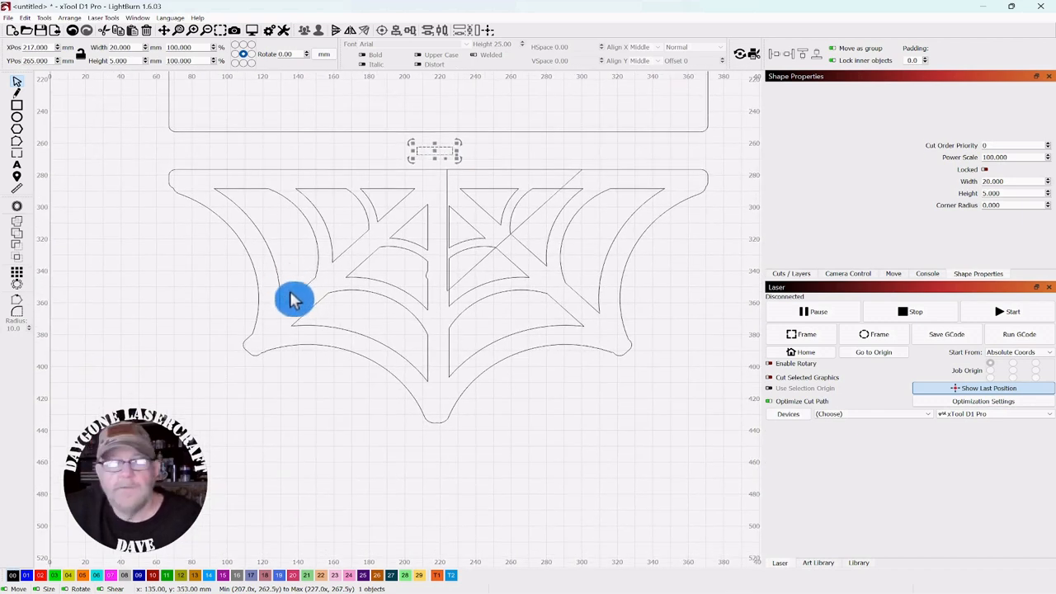
key("ctrl+period")
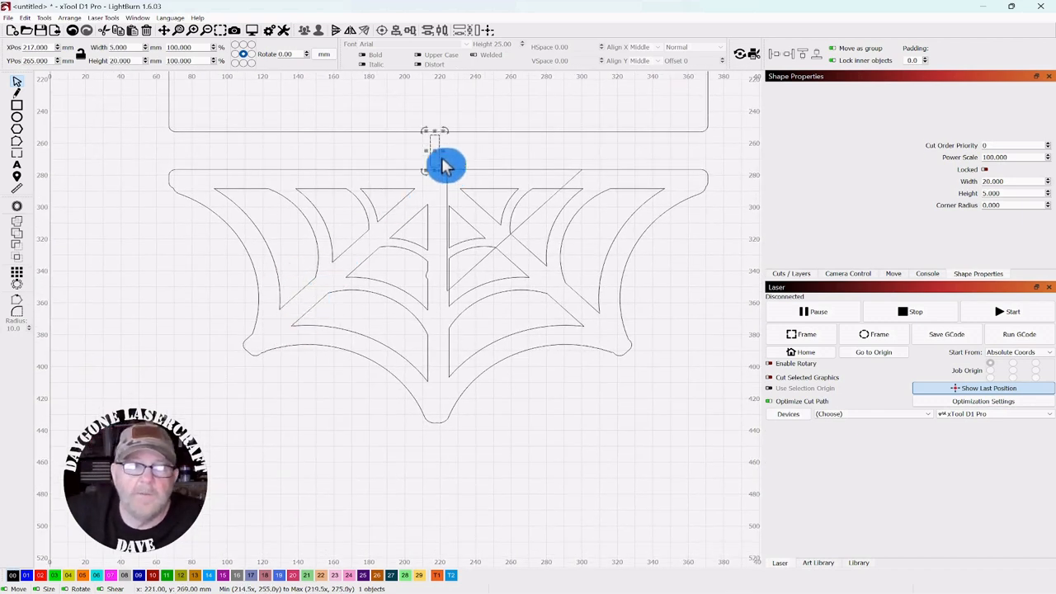
key("Down")
key("Down")
key("Down")
key("Down")
key("Down")
key("Down")
key("Down")
key("Down")
key("Down")
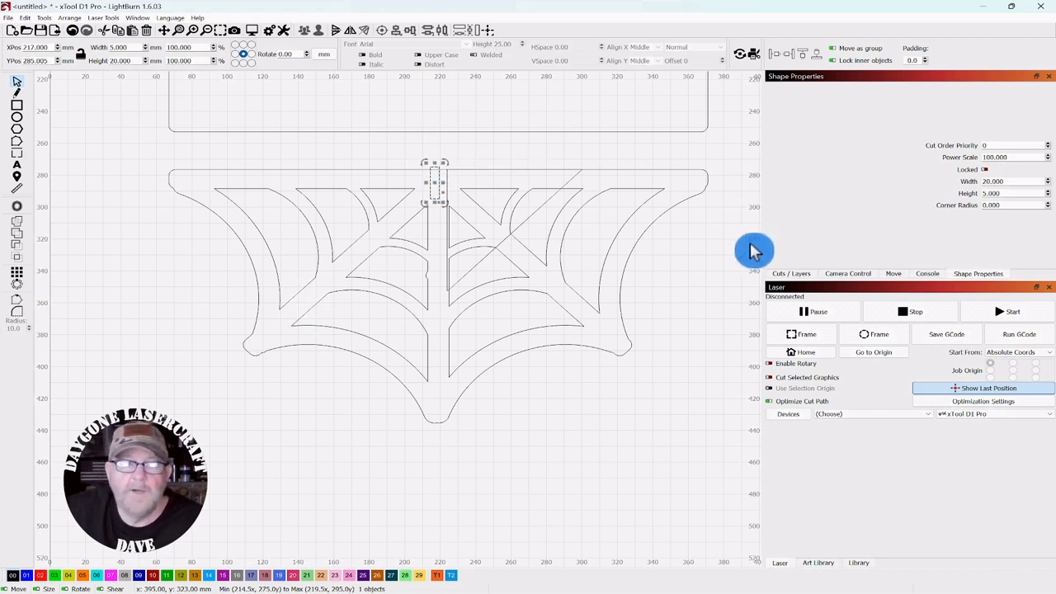
Step: Move the upright rectangle sideways against the triangle's vertical edge, to about X 221.5, Y 310.7 mm
scroll(519, 243, "up", 3)
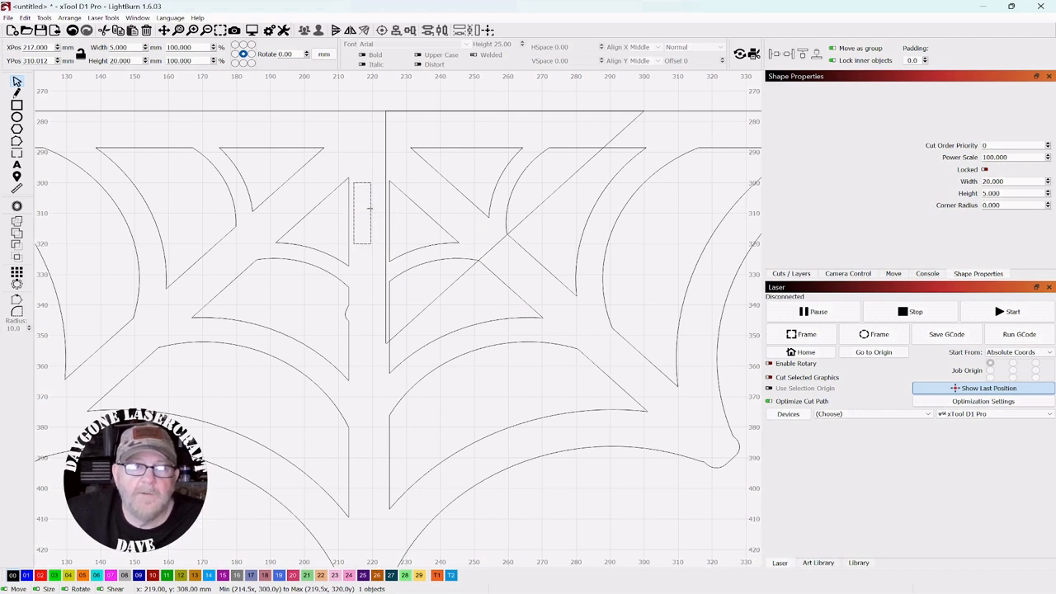
left_click_drag(370, 208, 385, 210)
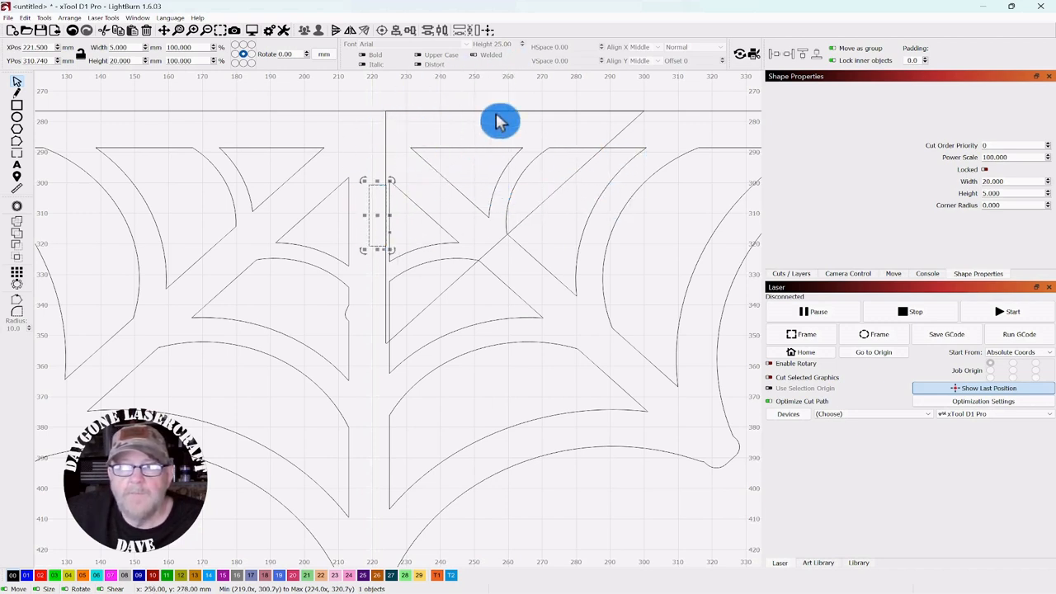
left_click(587, 187)
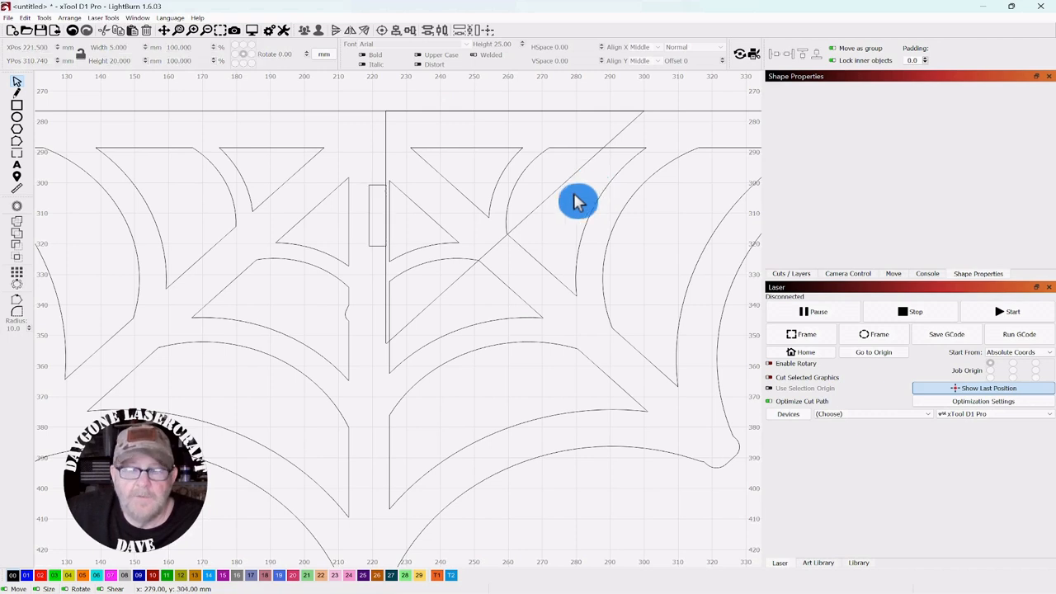
Step: Align the upright rectangle to the triangle with Align H-Center so it sits at the middle of the vertical edge
left_click(371, 199)
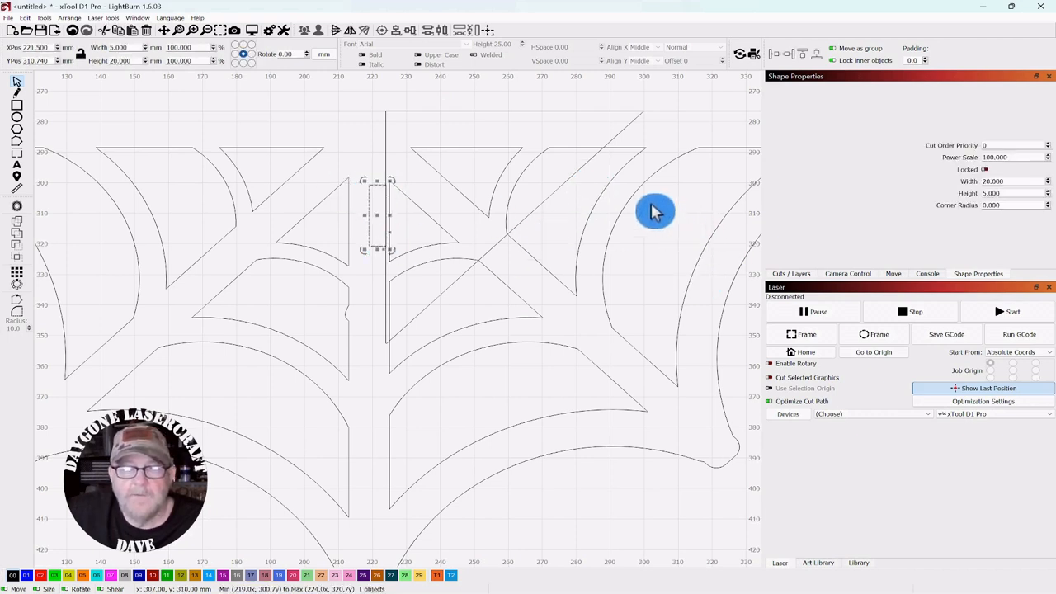
left_click(549, 195, "shift")
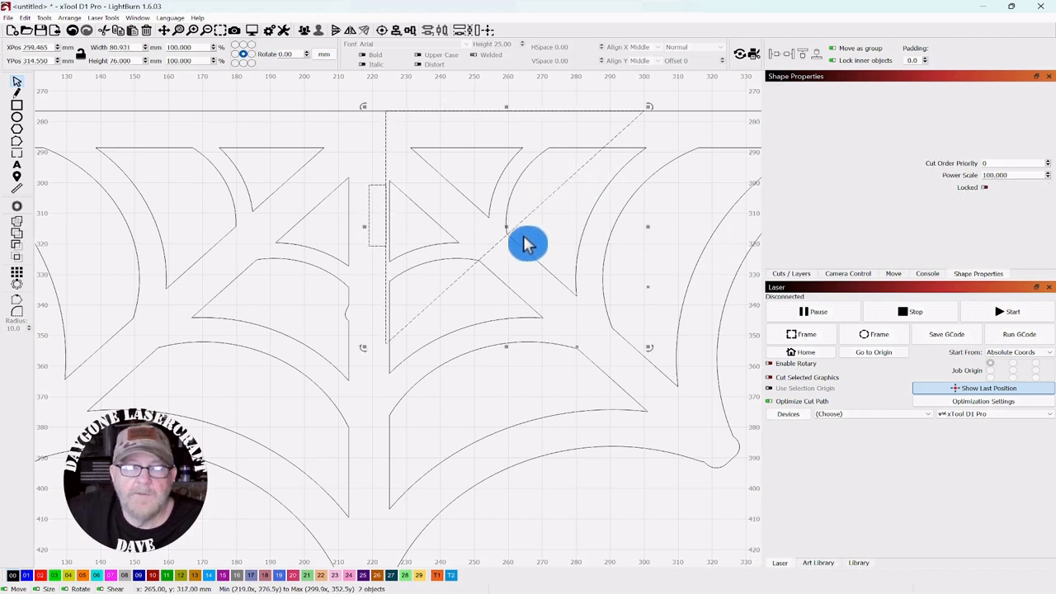
left_click(415, 35)
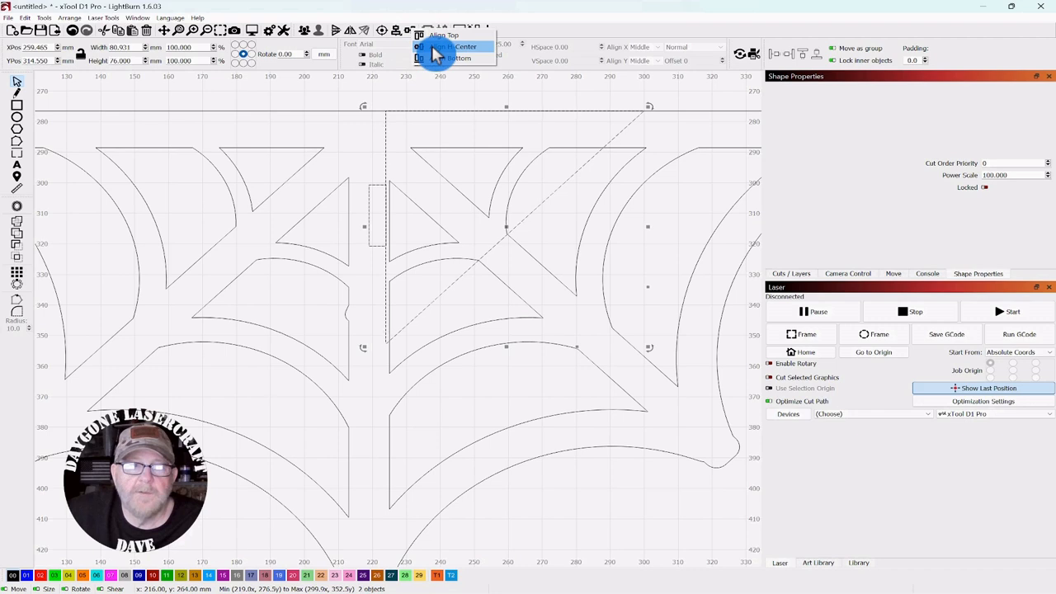
left_click(433, 47)
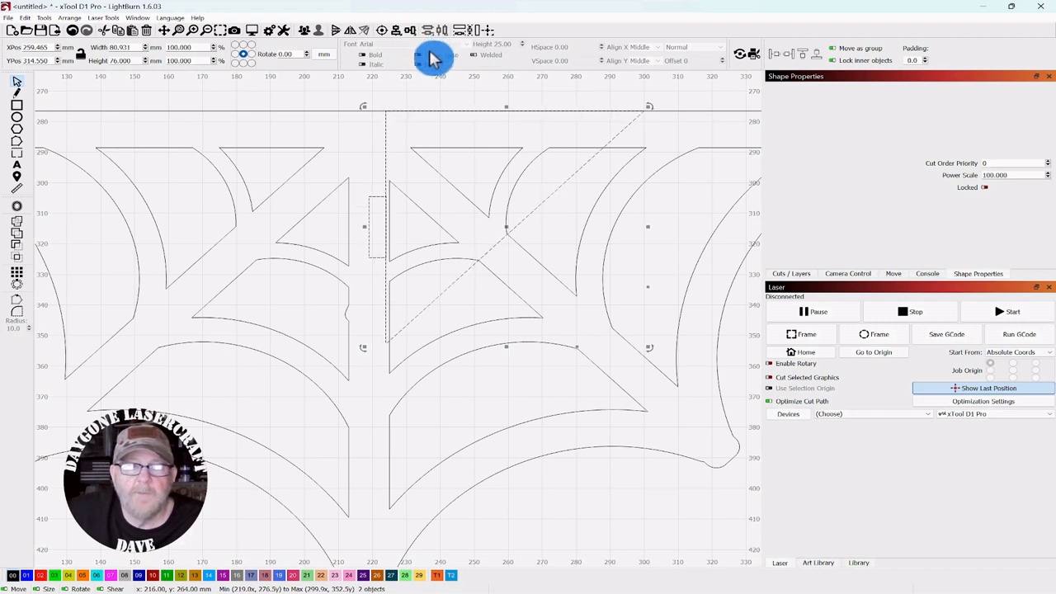
left_click(316, 104)
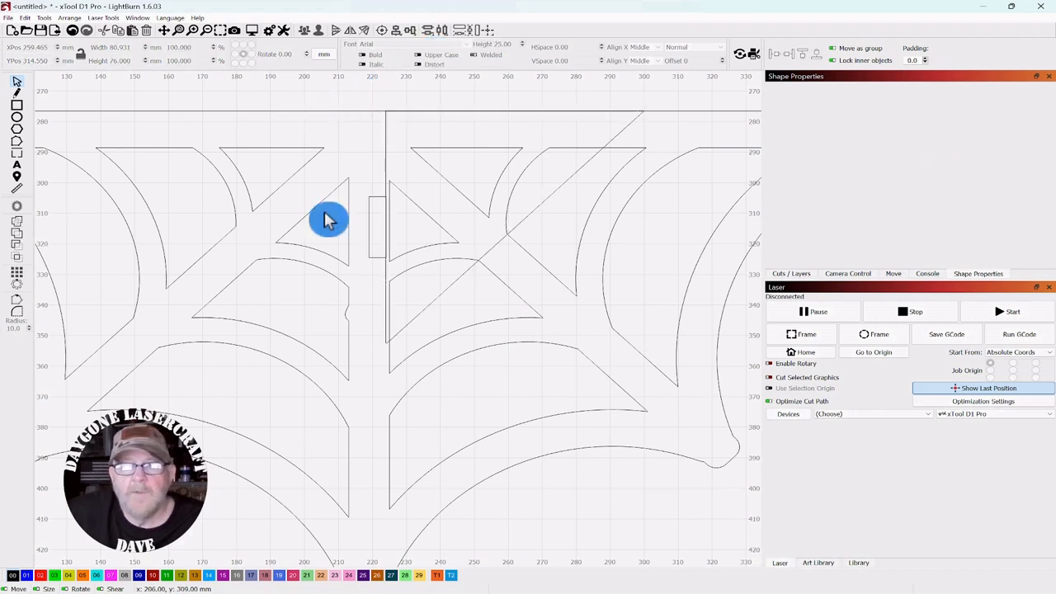
Step: Copy the upright rectangle to about X 211.5 mm and widen the original to about 5.7 mm so it overlaps the triangle's vertical edge
left_click(369, 216)
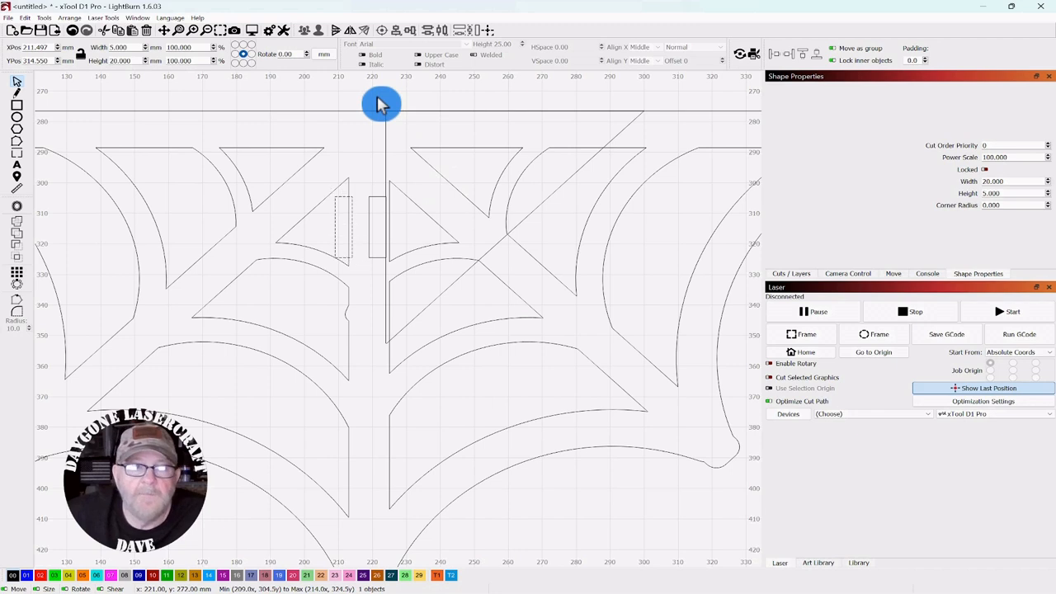
left_click(379, 104)
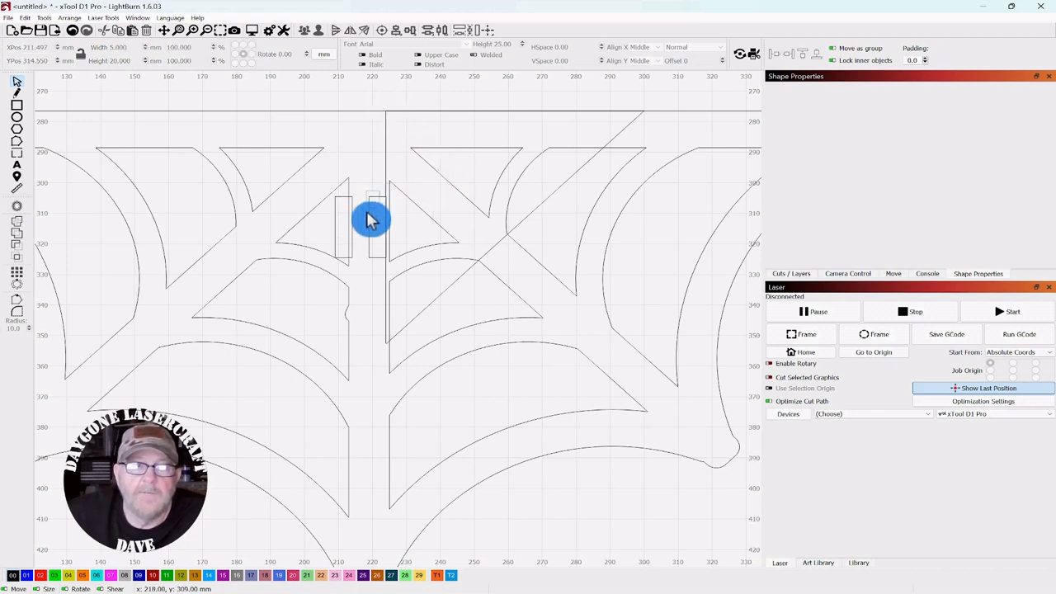
left_click(371, 218)
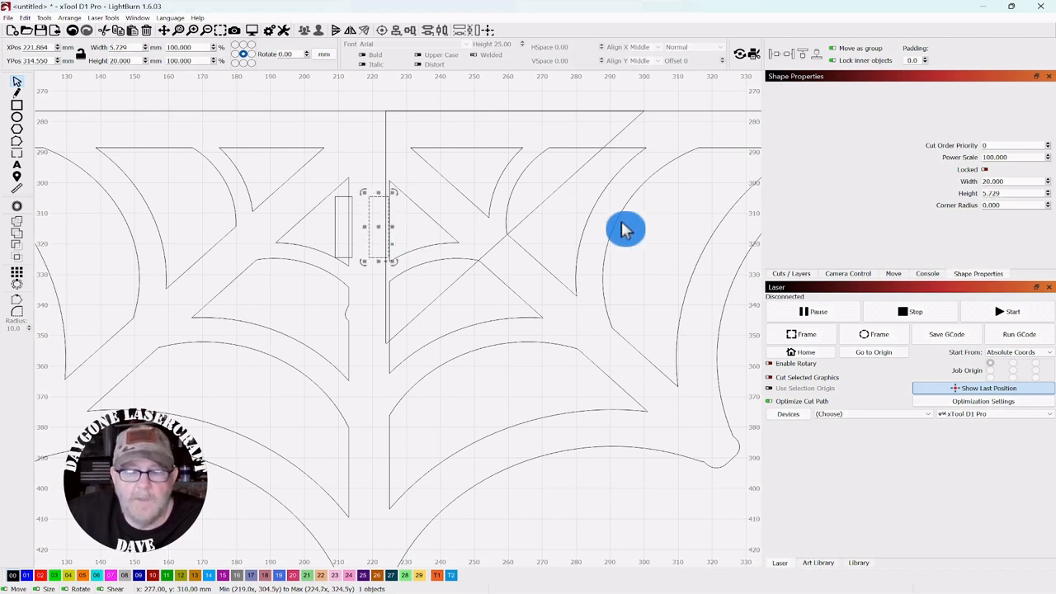
left_click(536, 200)
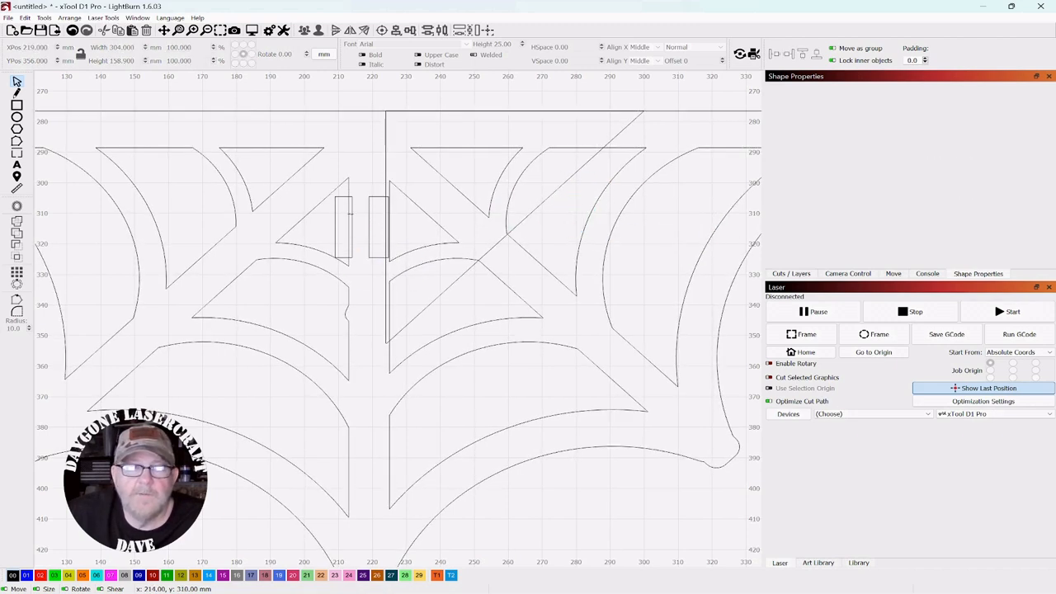
Step: Unite the widened rectangle and the triangle into one support piece with a projecting tab
left_click(369, 215)
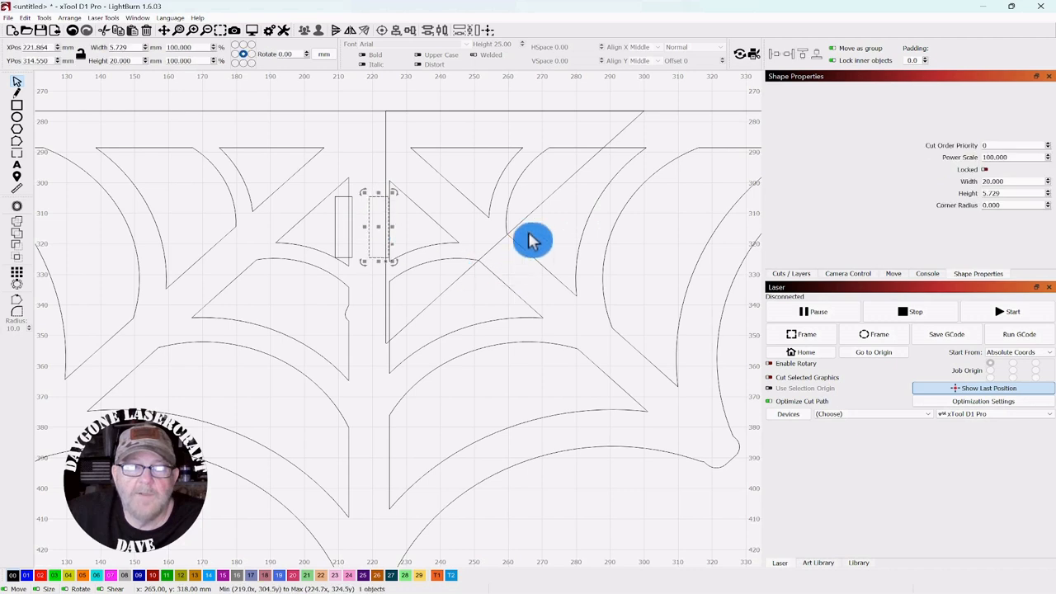
left_click(533, 219, "shift")
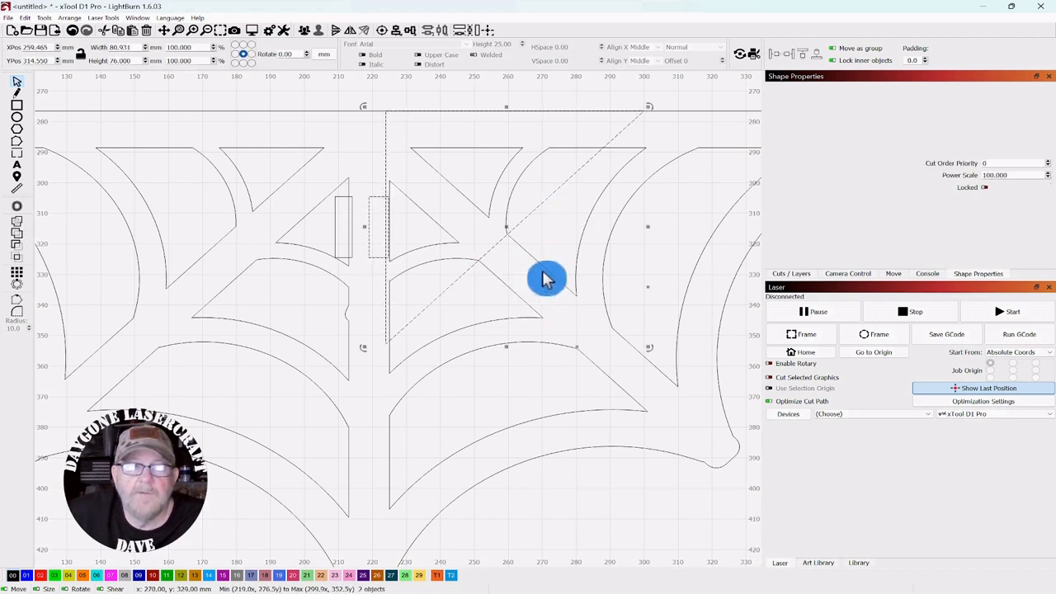
left_click(17, 233)
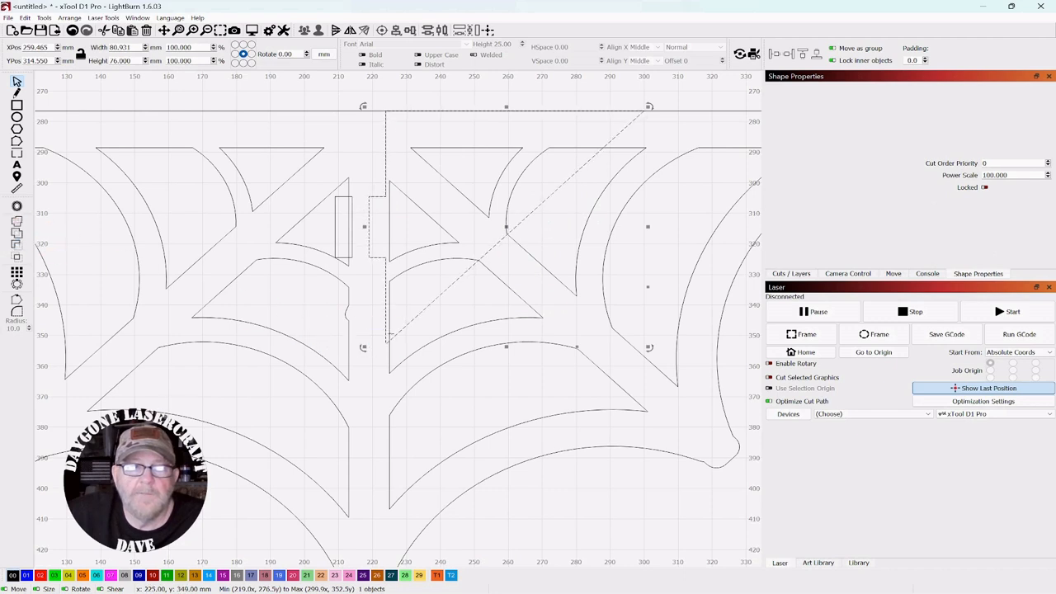
scroll(396, 344, "down", 2)
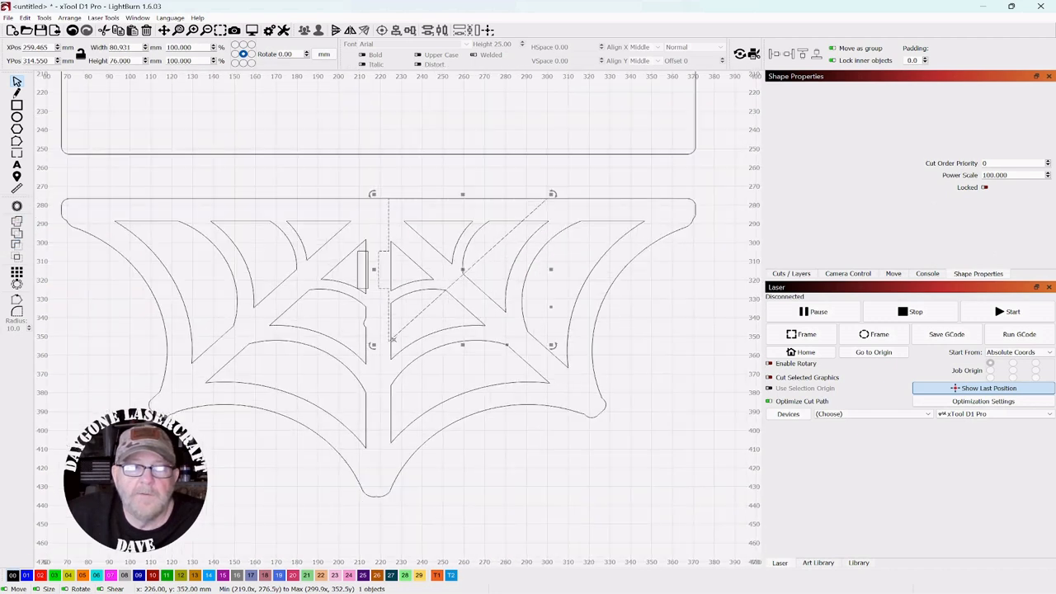
Step: Move the tabbed triangular support sideways to about X 269.5 mm, clear of the small upright rectangle
left_click(359, 270)
left_click(361, 269)
scroll(367, 275, "up", 2)
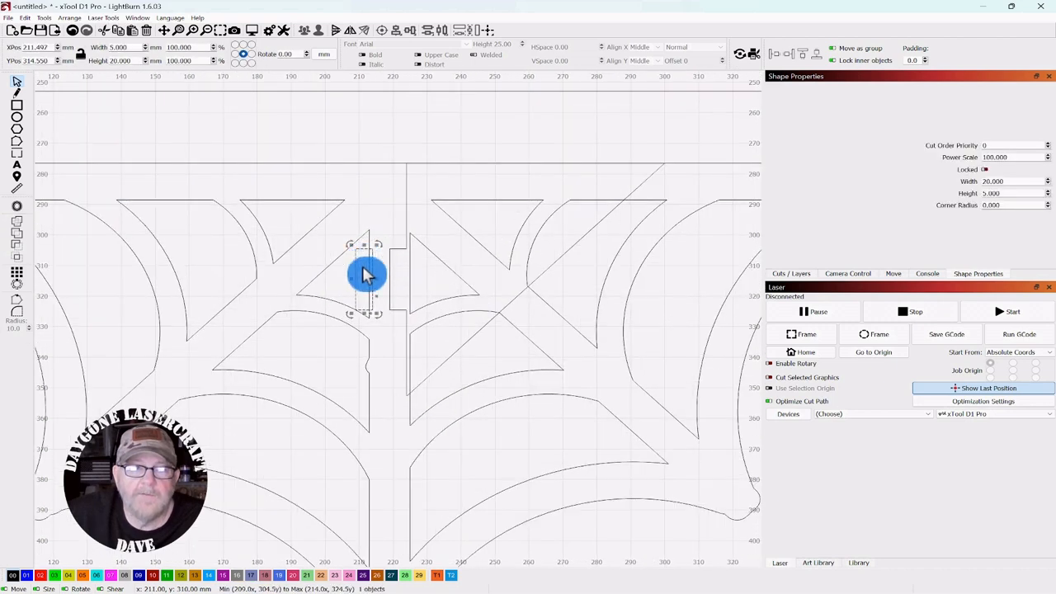
left_click(557, 252)
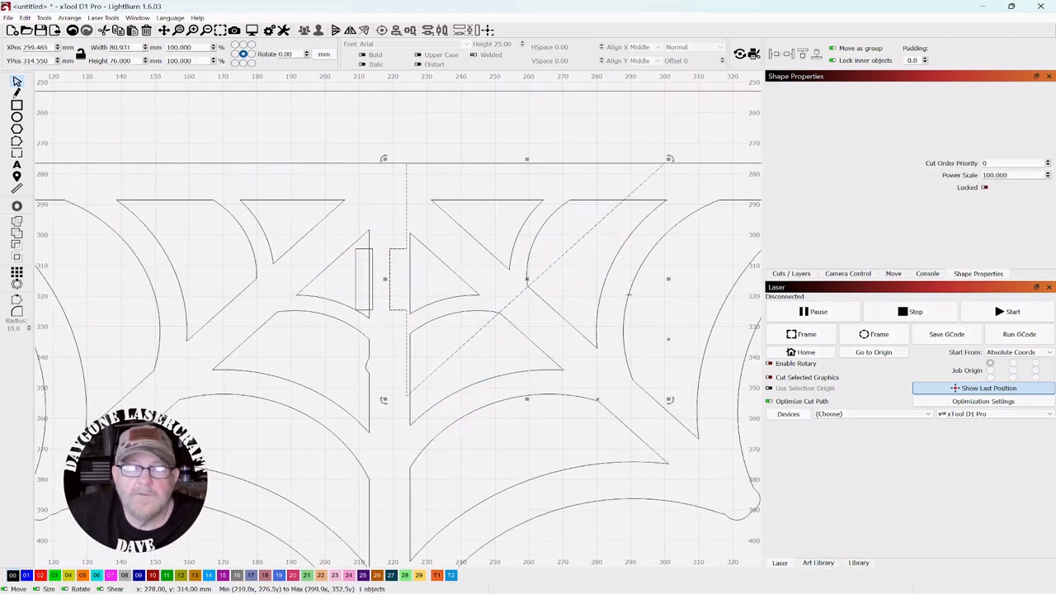
mouse_move(598, 314)
left_mouse_down()
mouse_move(589, 302)
mouse_move(602, 302)
left_mouse_up()
key("Right")
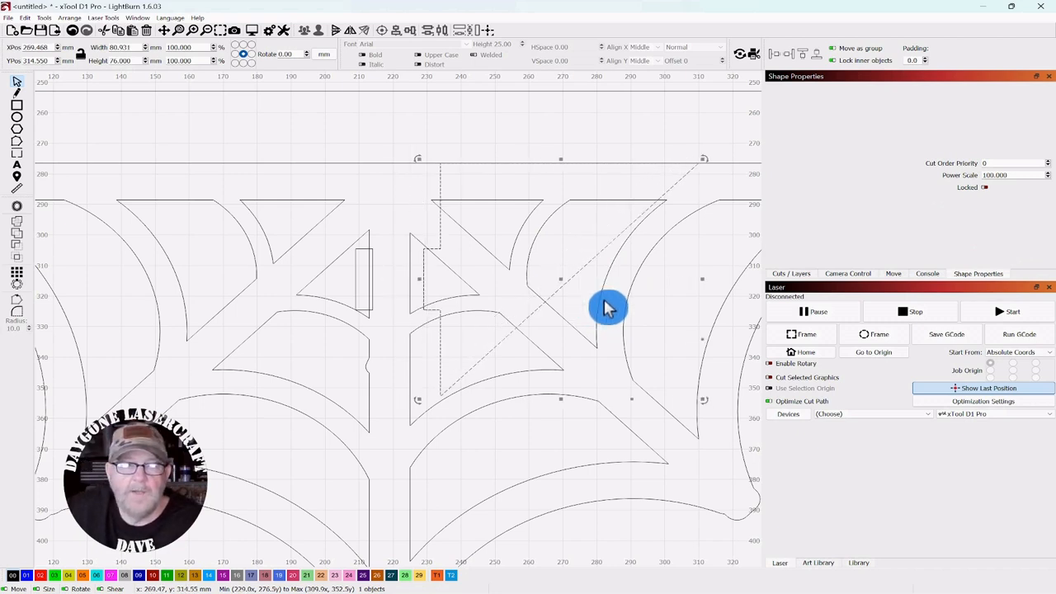
Step: Move the small upright rectangle onto the web's centre strip, to about X 219, Y 315 mm
left_click(356, 249)
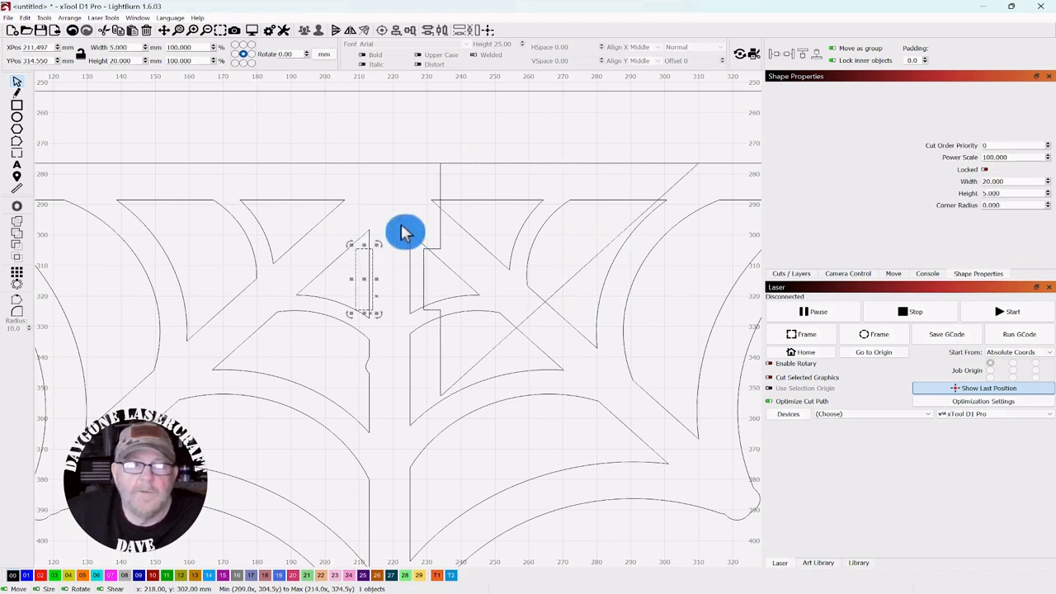
key("Right")
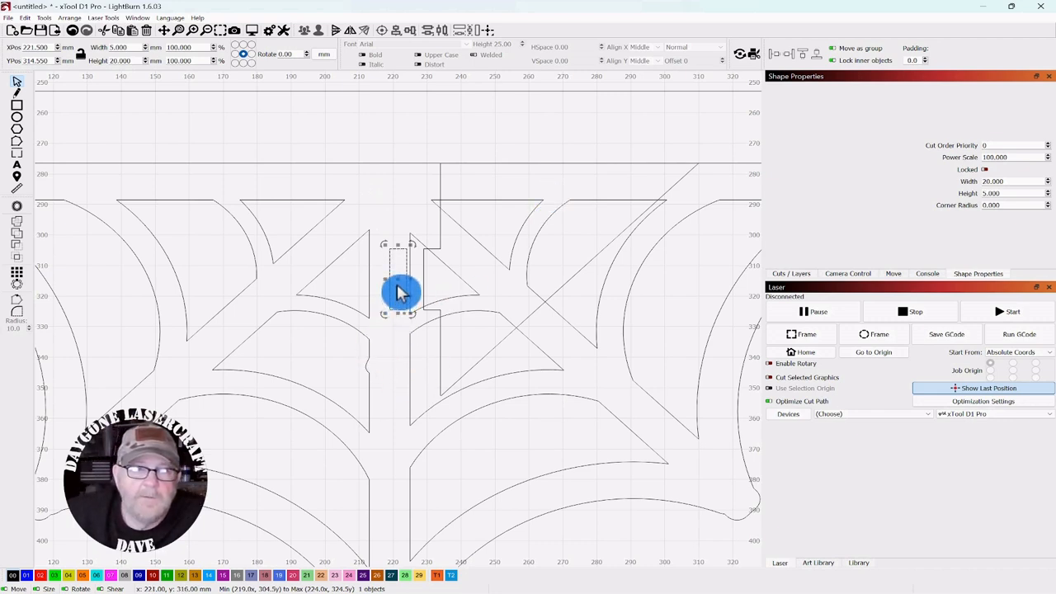
left_click_drag(397, 280, 392, 288)
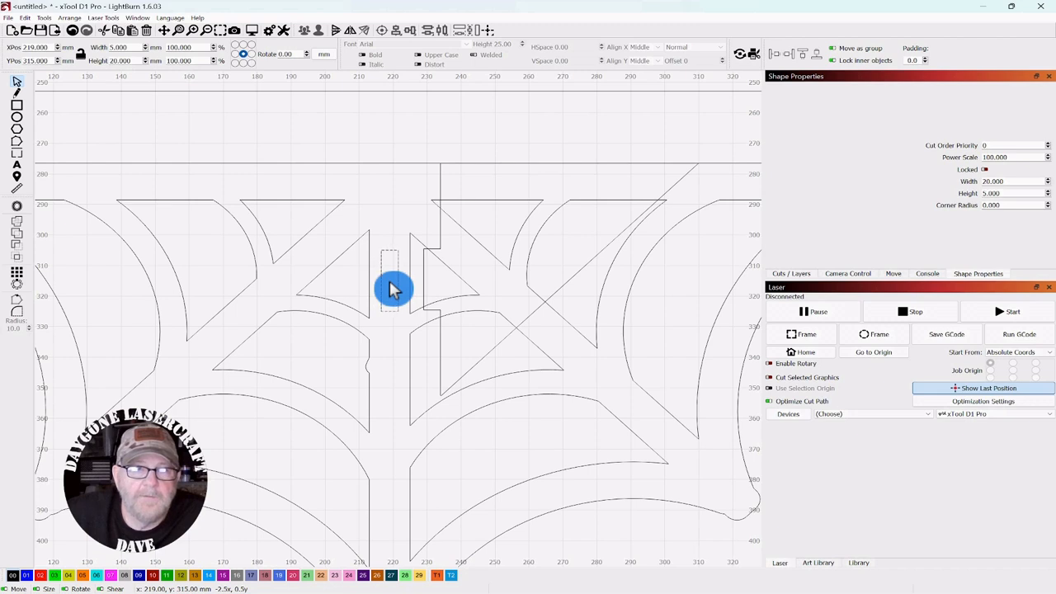
left_click_drag(392, 288, 391, 288)
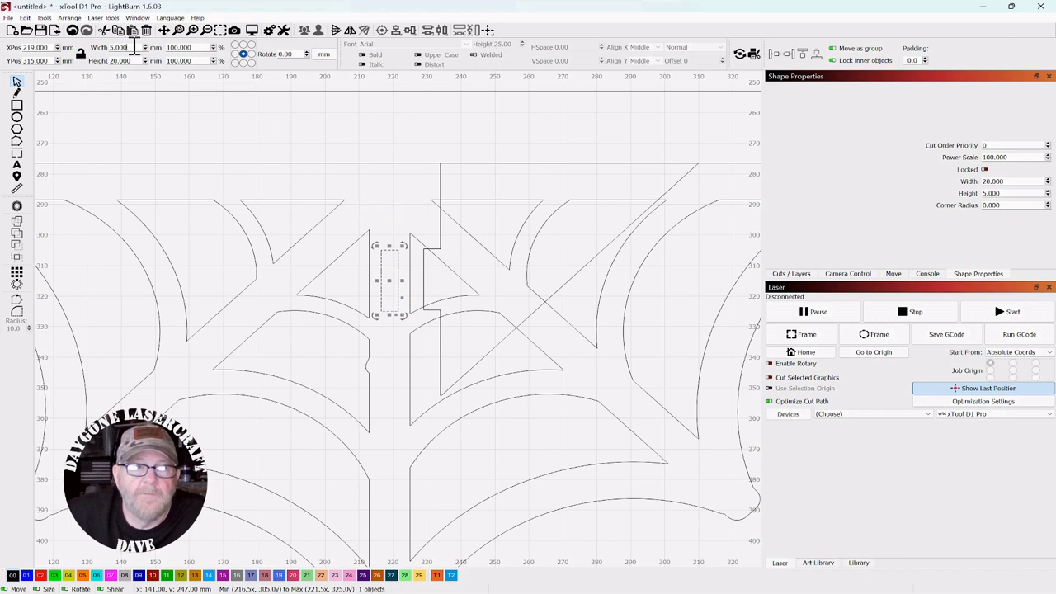
Step: Set the upright rectangle's width to 4.7 mm
mouse_move(108, 49)
left_mouse_down()
mouse_move(200, 151)
mouse_move(259, 153)
mouse_move(238, 155)
left_mouse_up()
type("4.")
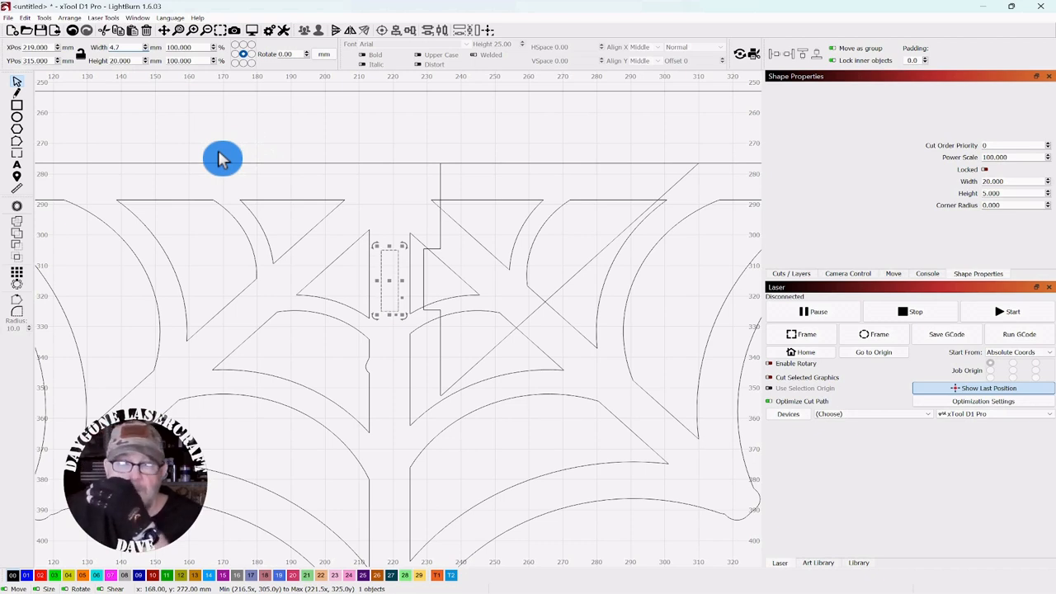
type("7")
left_click(341, 135)
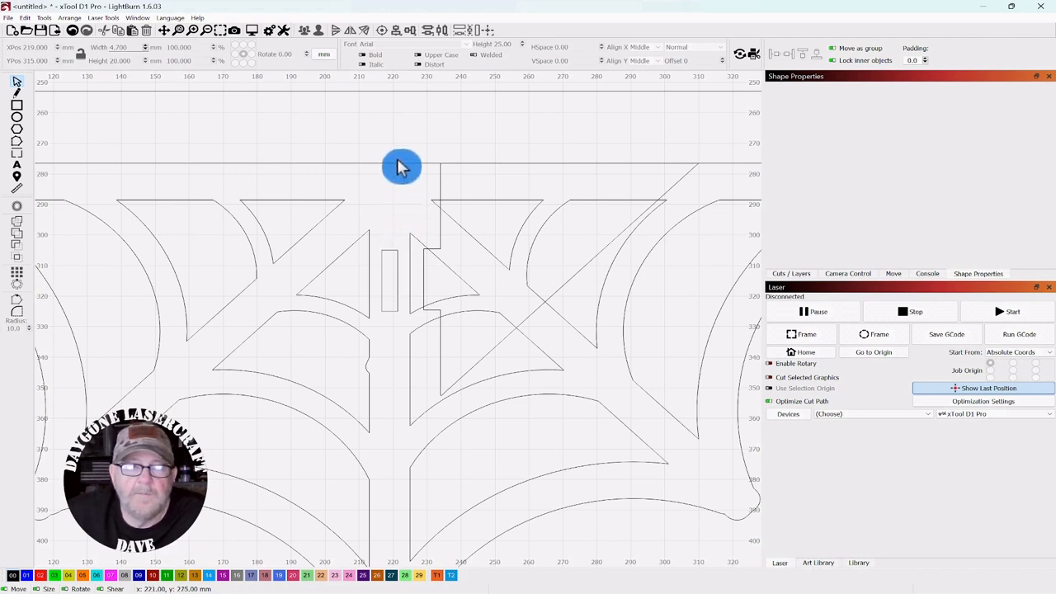
Step: Group the web with the slot rectangle and move the tabbed support back to about X 259.5 mm
left_click_drag(401, 161, 356, 330)
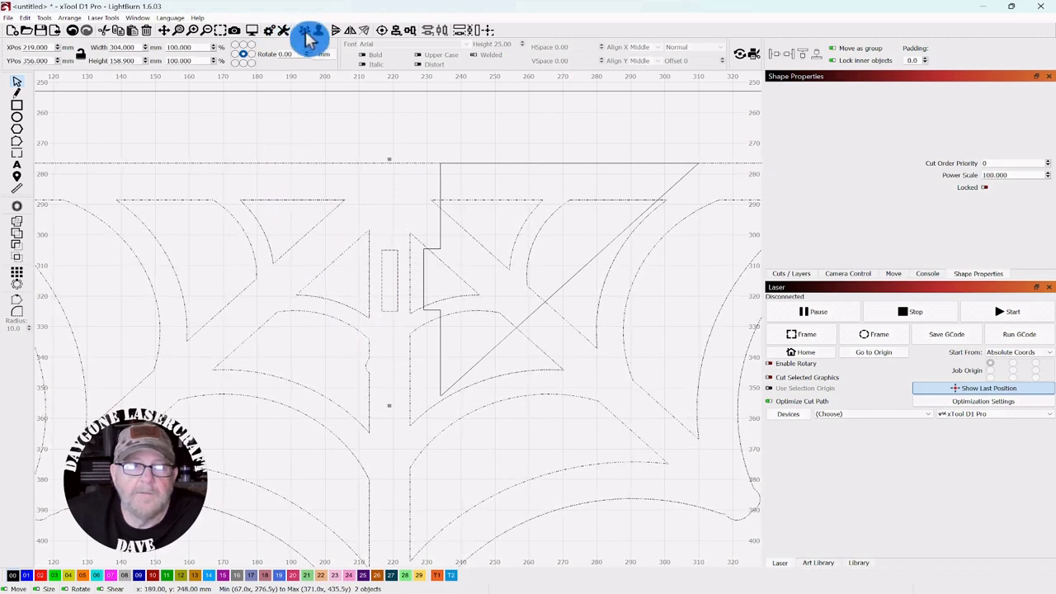
left_click(347, 123)
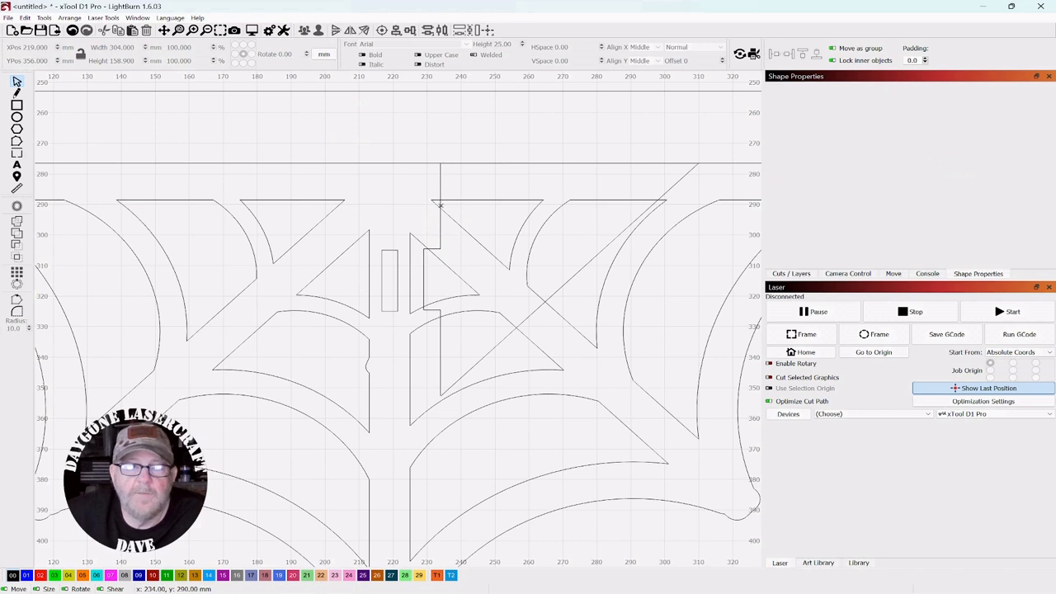
left_click(440, 204)
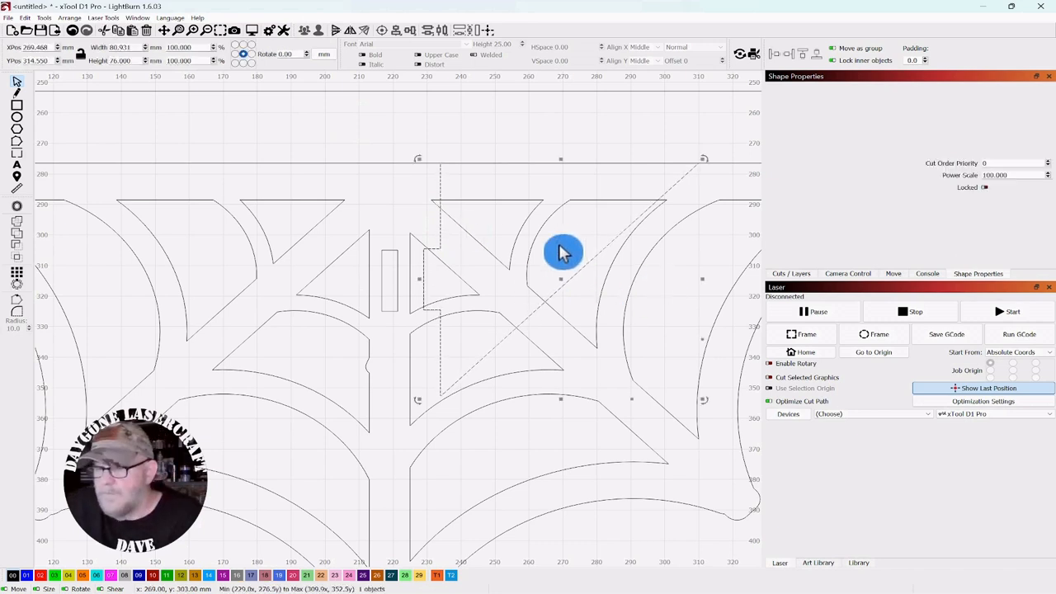
key("Left")
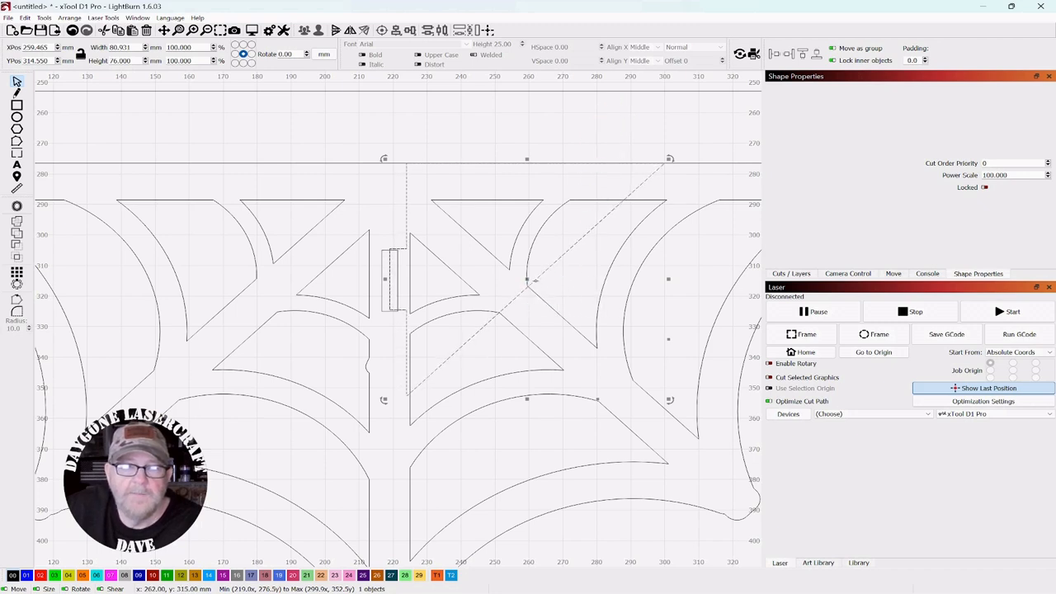
left_click(367, 207)
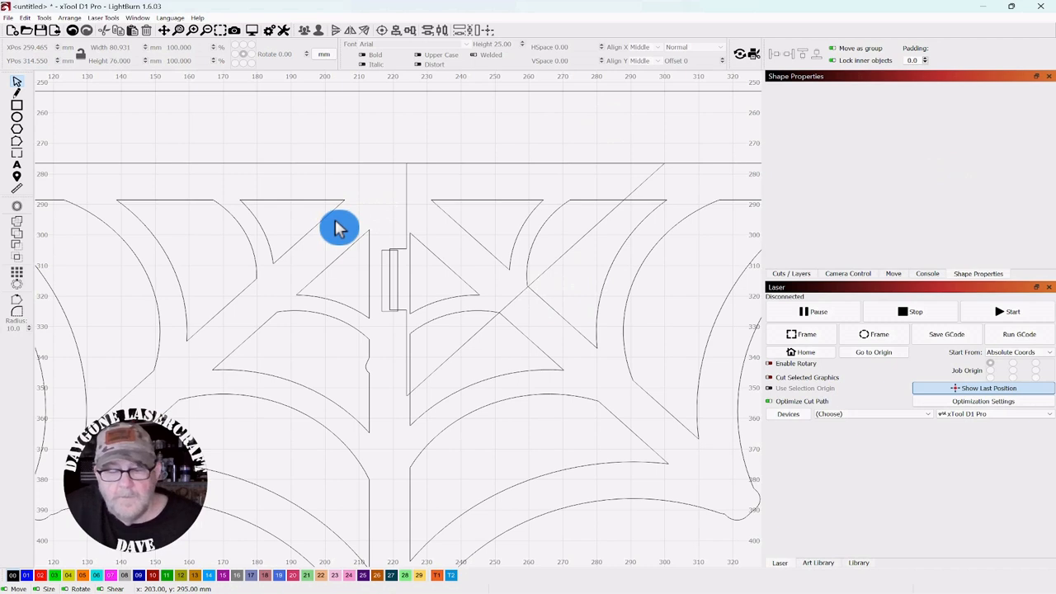
Step: Undo the support's move and the grouping of the web with the slot rectangle
key("ctrl+z")
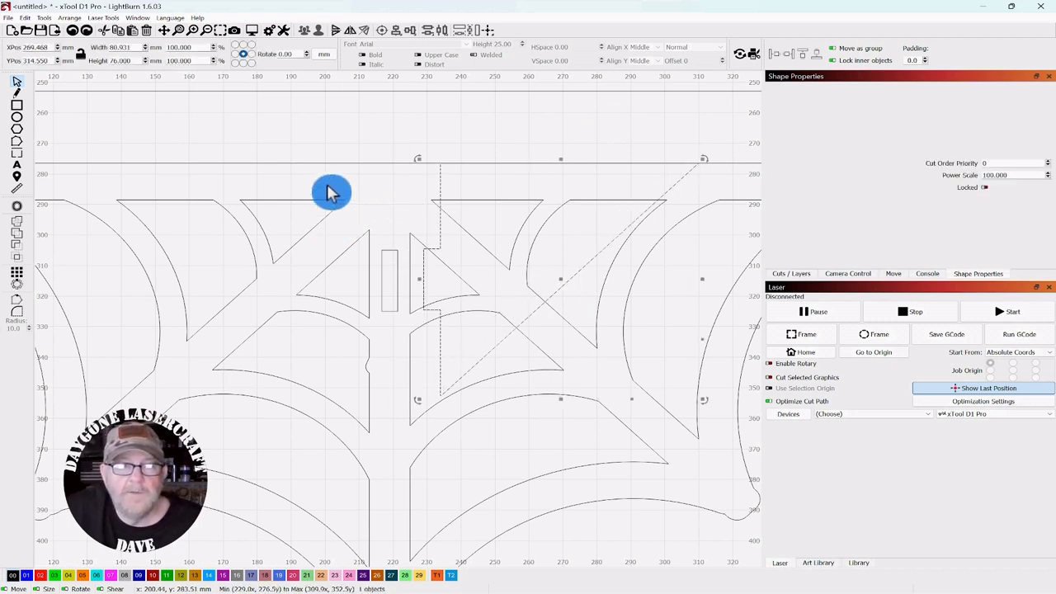
left_click(328, 192)
key("ctrl+a")
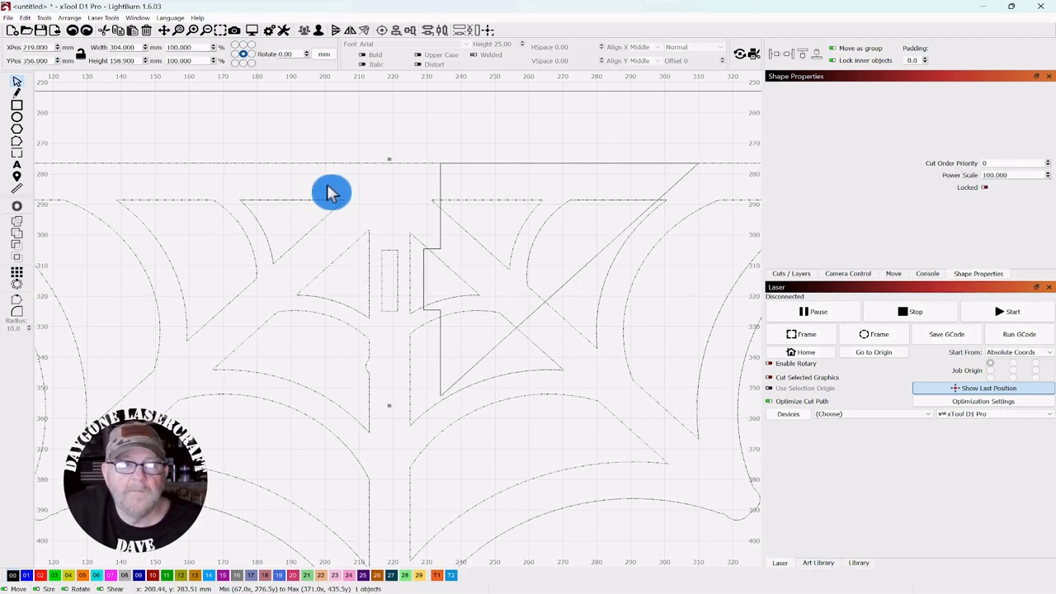
left_click(328, 192)
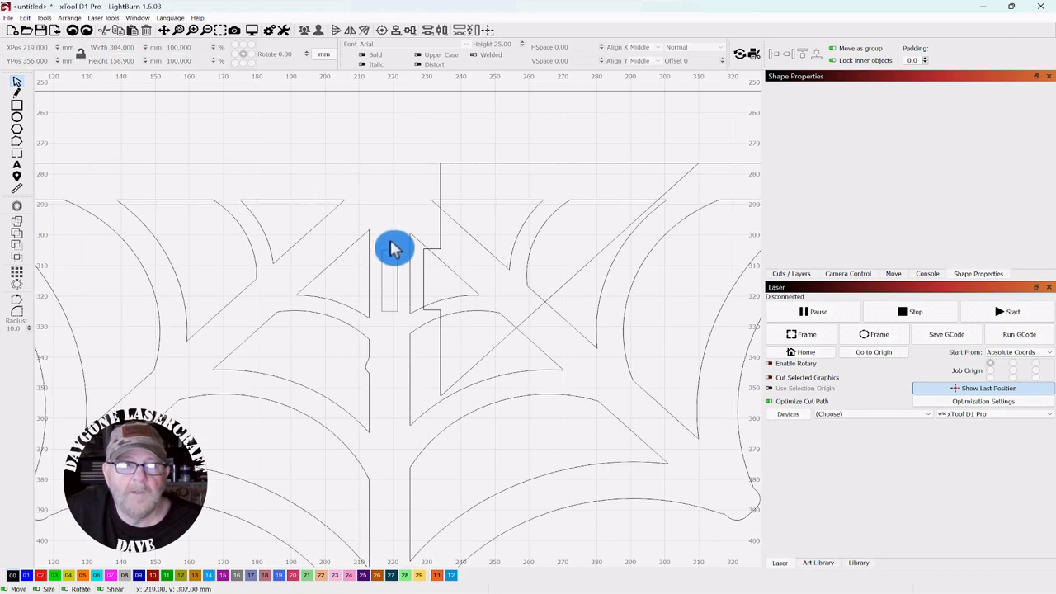
Step: Move the tabbed support back to about X 259.5 mm so its tab overlaps the slot rectangle
left_click(389, 270)
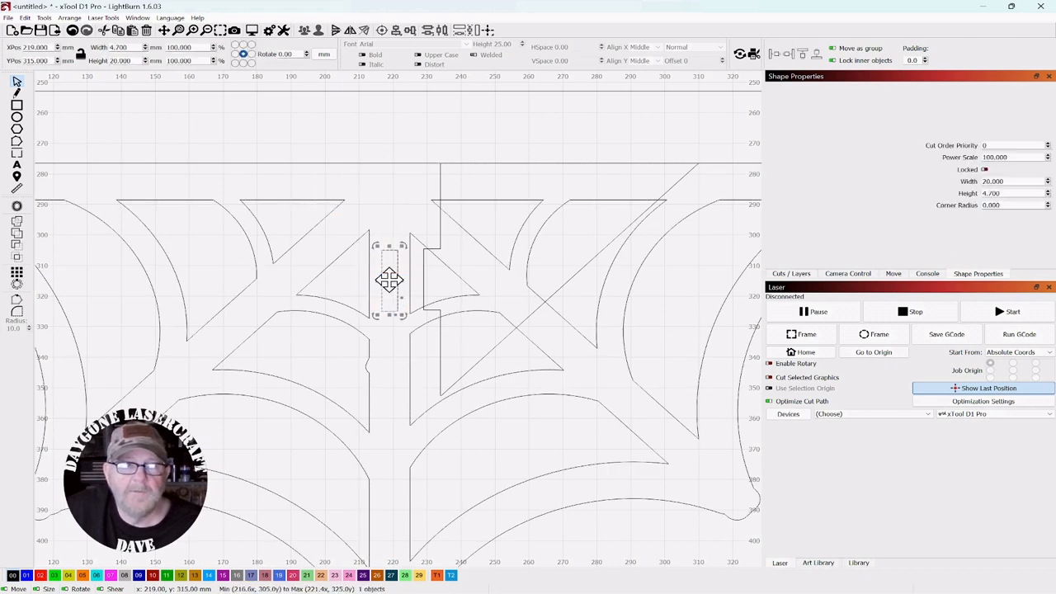
left_click_drag(389, 281, 393, 287)
left_click(581, 275)
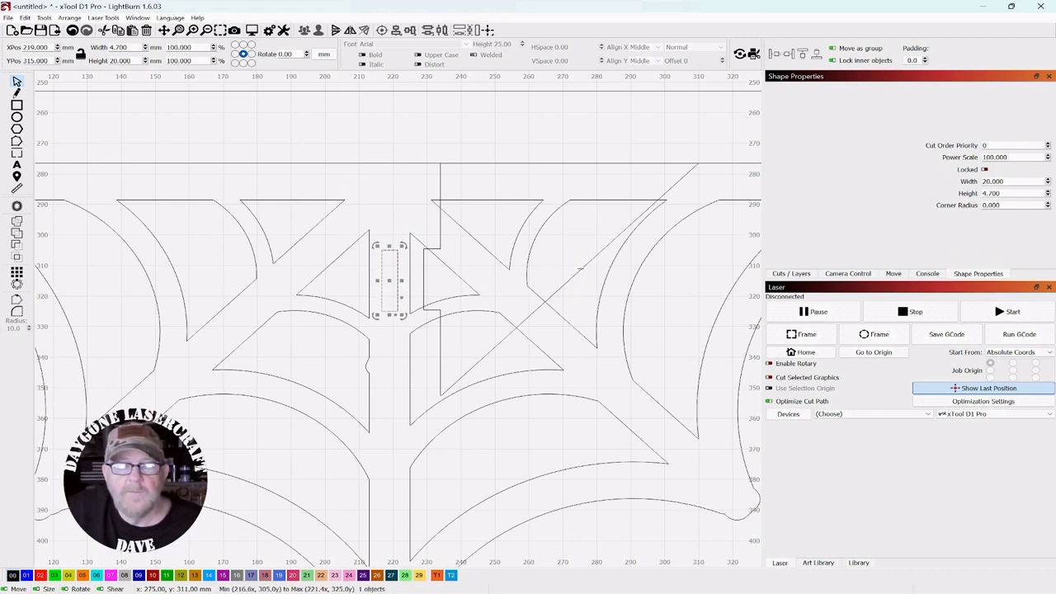
left_click(581, 295)
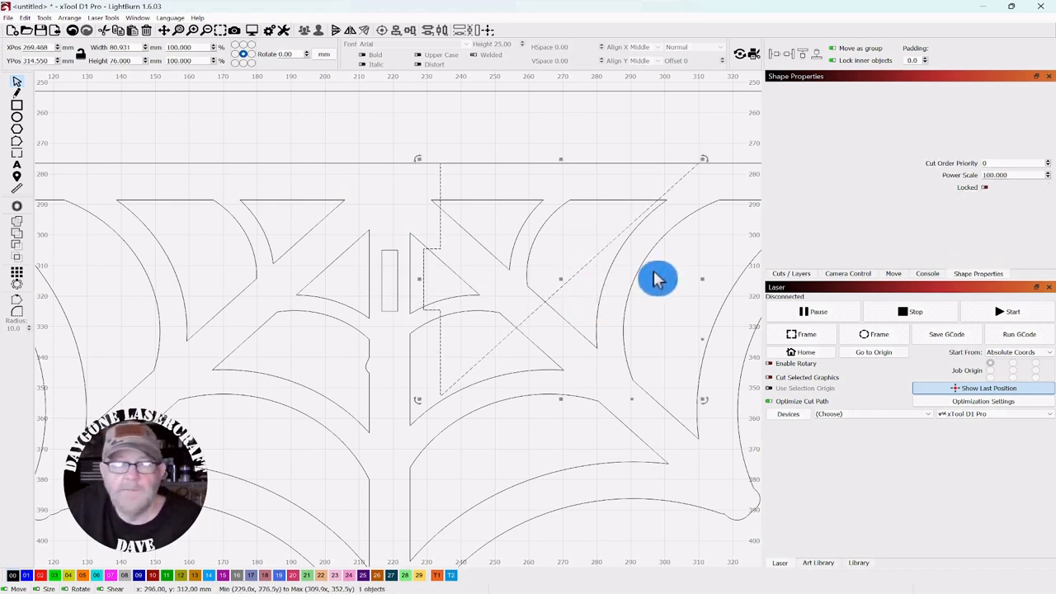
key("Left")
key("Left")
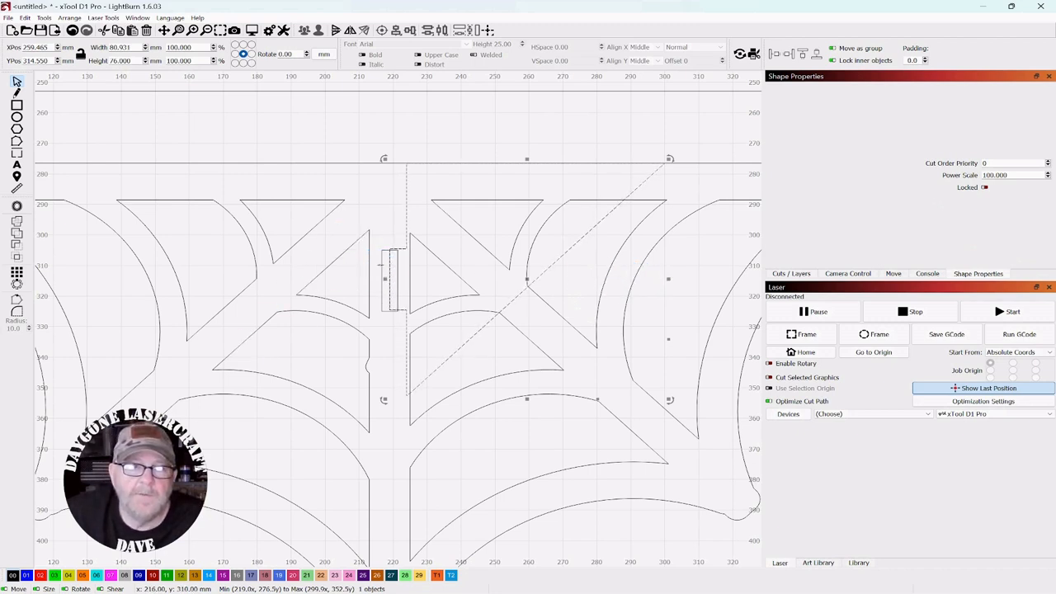
Step: Try moving the slot rectangle over the support's tab at about X 218.4, Y 316.1 mm
left_click(390, 281)
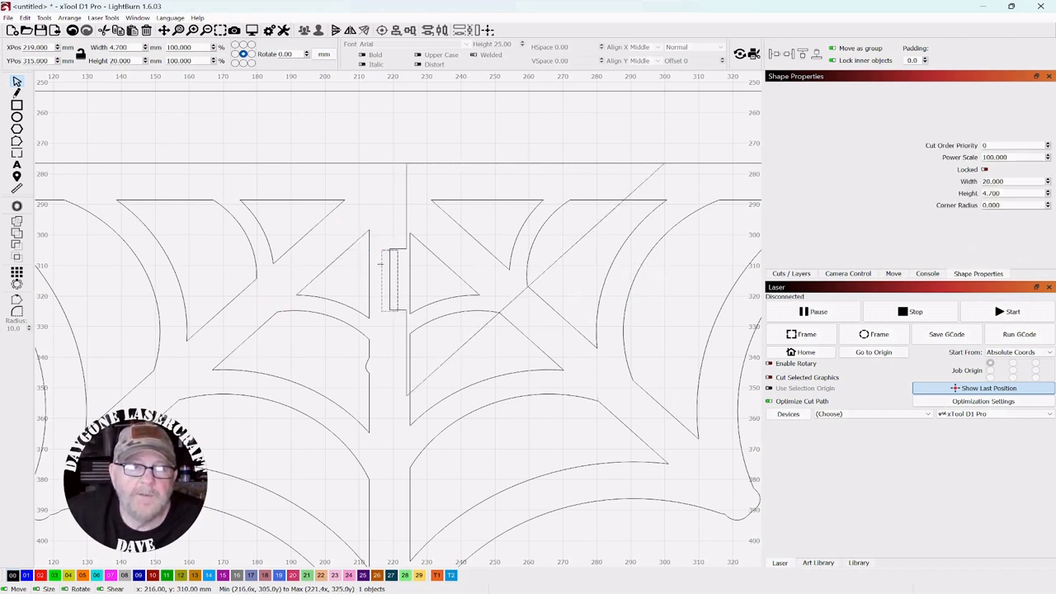
left_click_drag(388, 276, 385, 272)
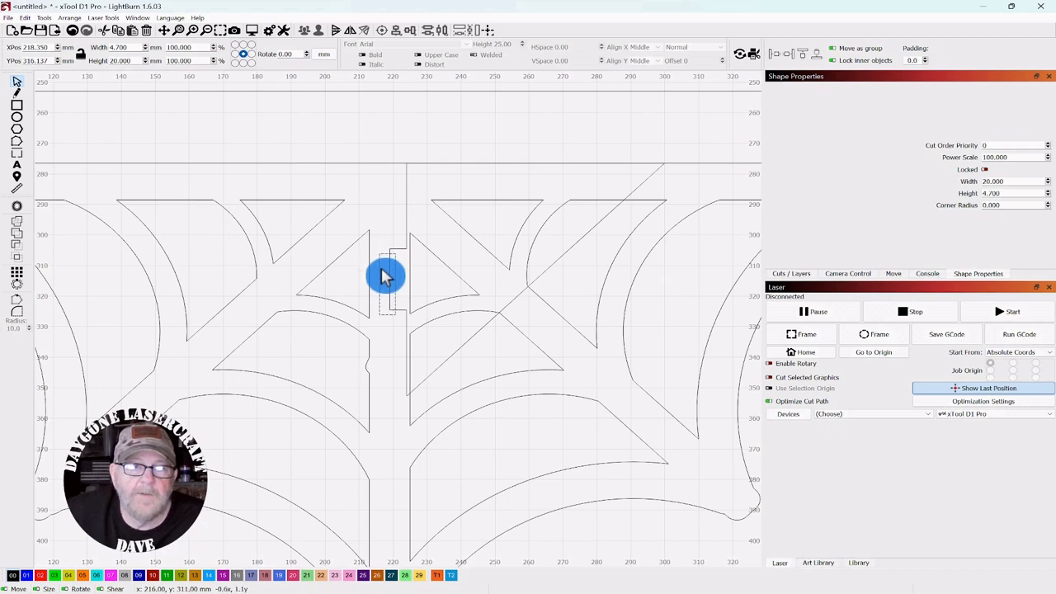
scroll(384, 278, "up", 4)
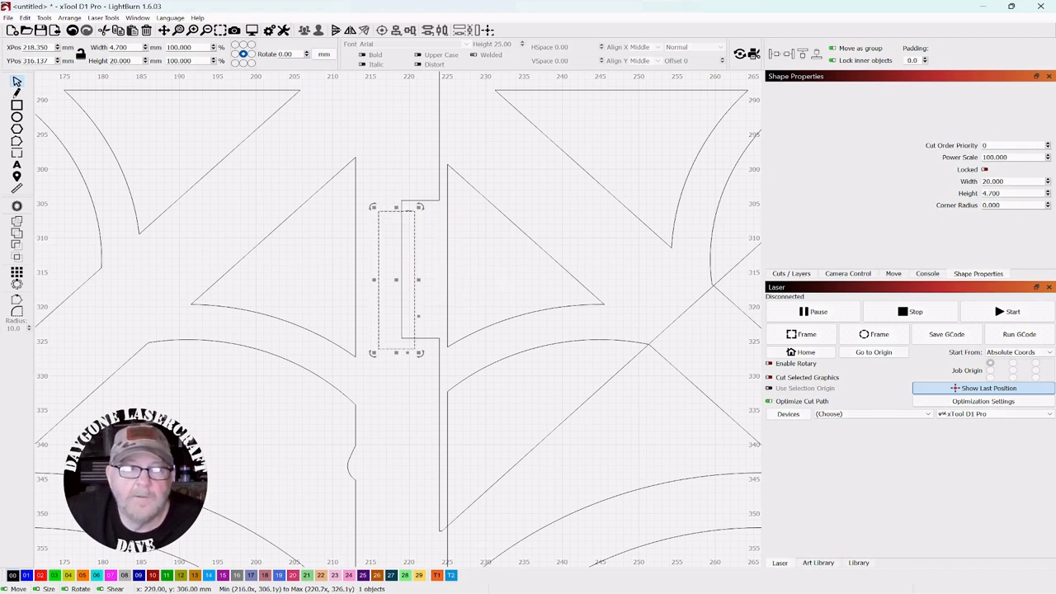
left_click(407, 211)
left_click_drag(407, 211, 418, 221)
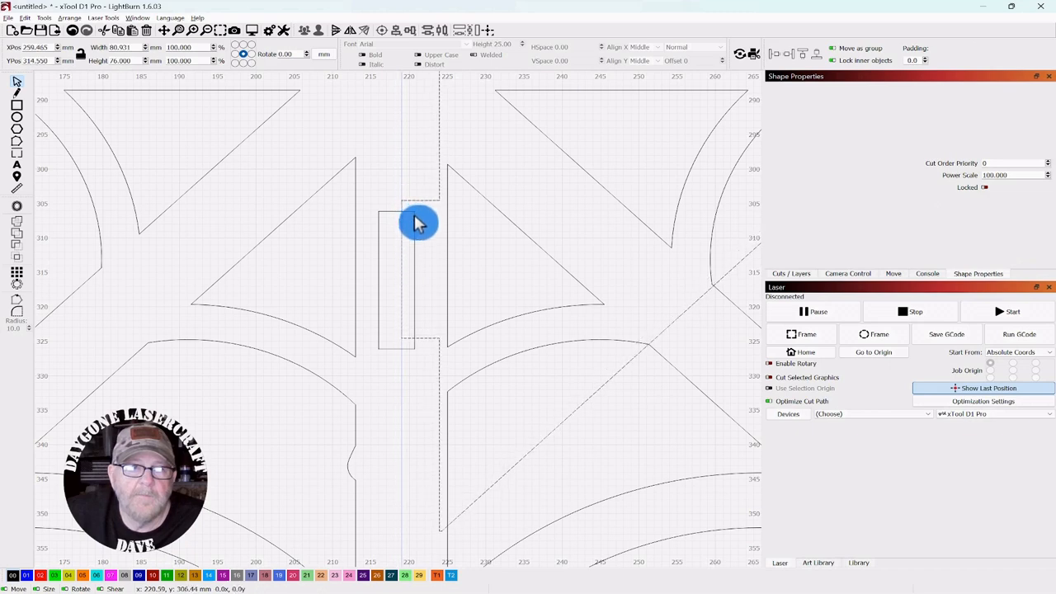
scroll(396, 181, "down", 1)
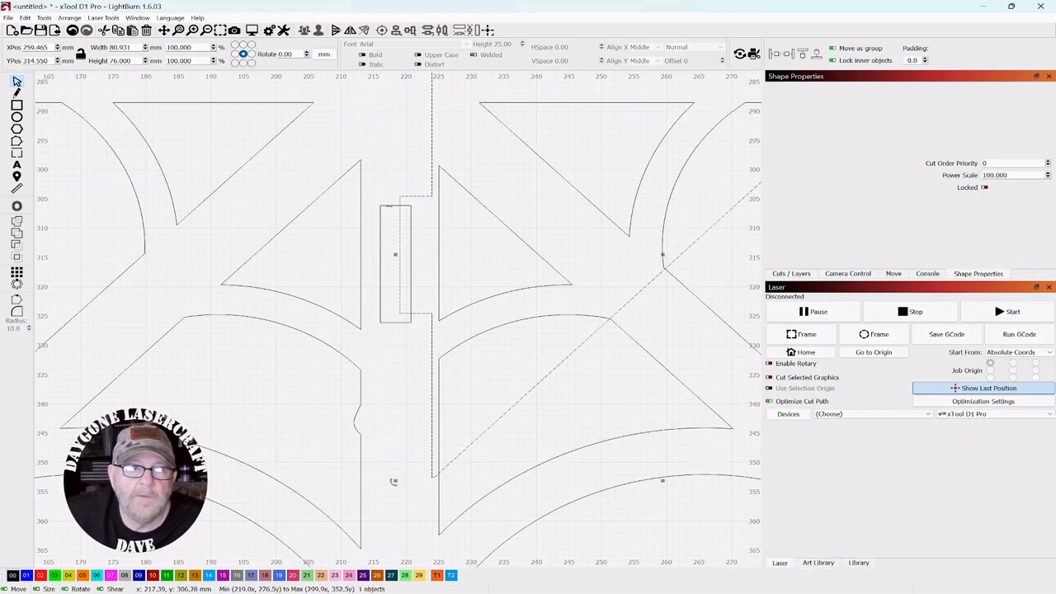
scroll(404, 146, "down", 3)
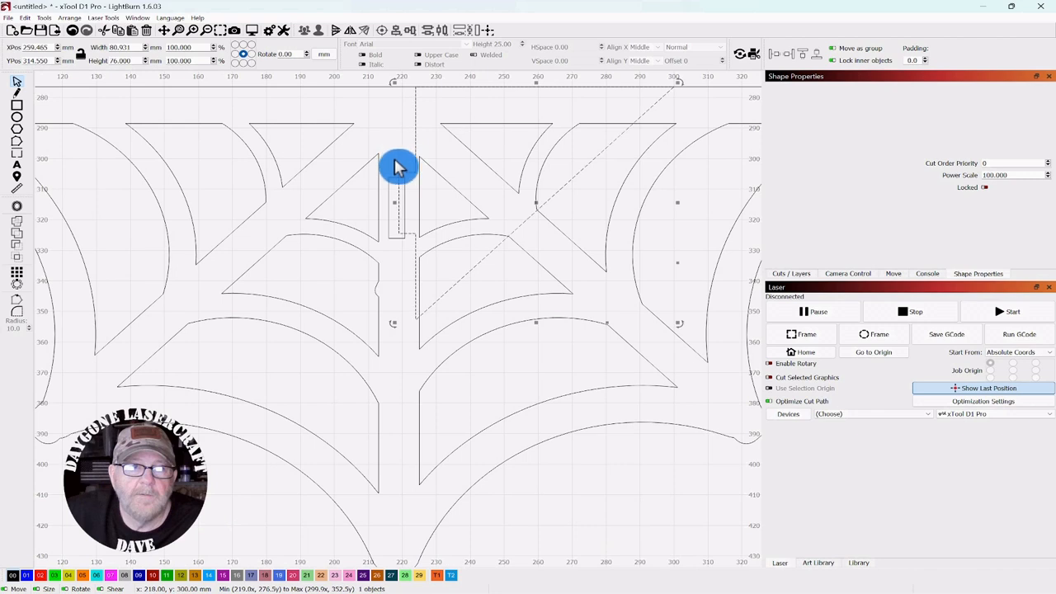
left_click(397, 187)
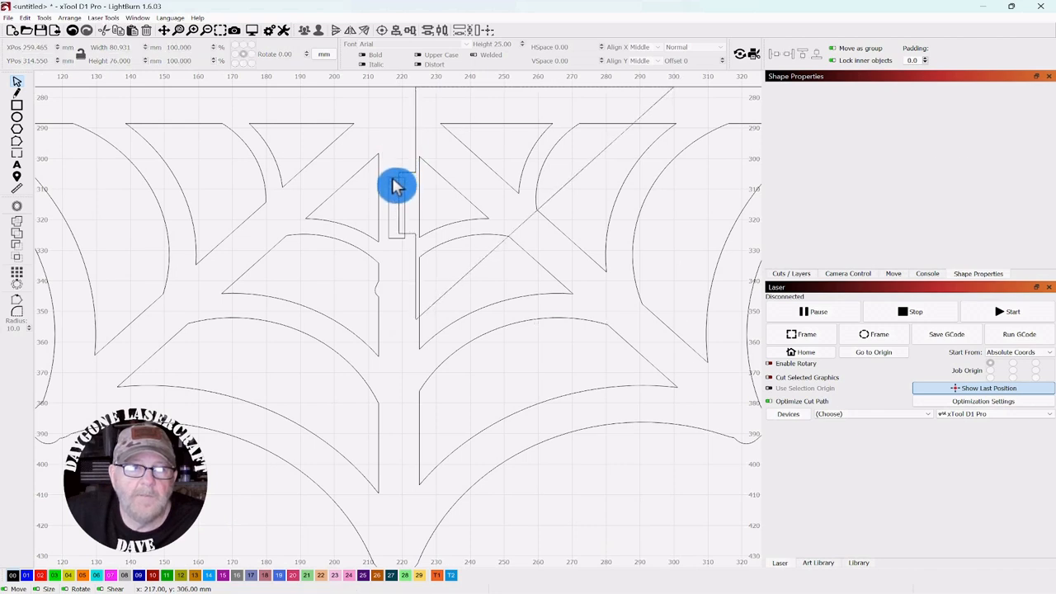
left_click(396, 185)
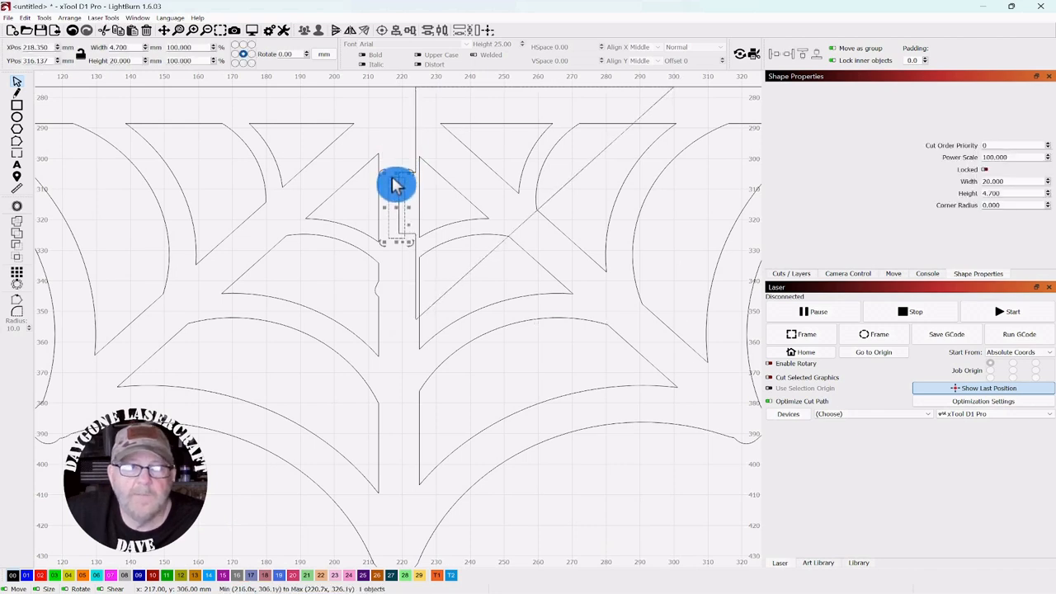
Step: Move the slot rectangle to X 219, Y 314.55 mm so it is level with the support's tab
scroll(396, 184, "up", 3)
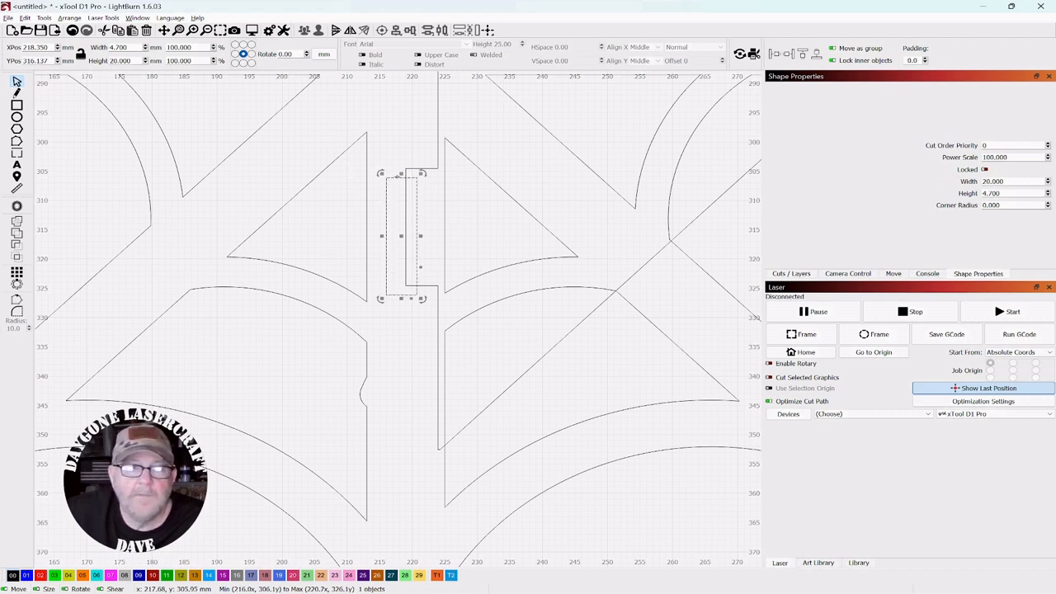
left_click(401, 181)
mouse_move(405, 185)
left_mouse_down()
mouse_move(395, 188)
mouse_move(398, 178)
left_mouse_up()
scroll(394, 152, "down", 3)
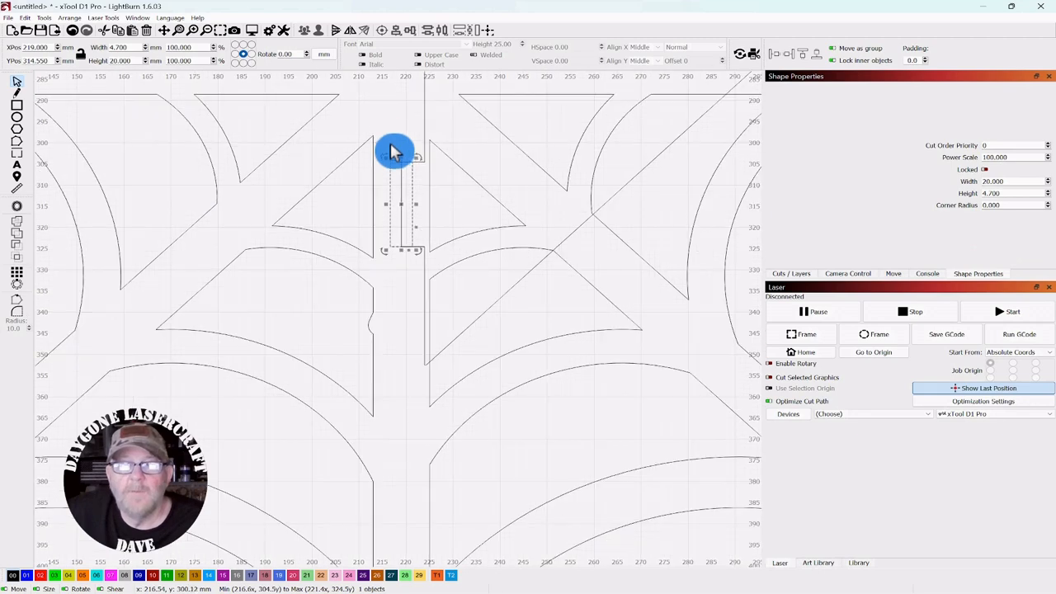
left_click_drag(394, 124, 401, 174)
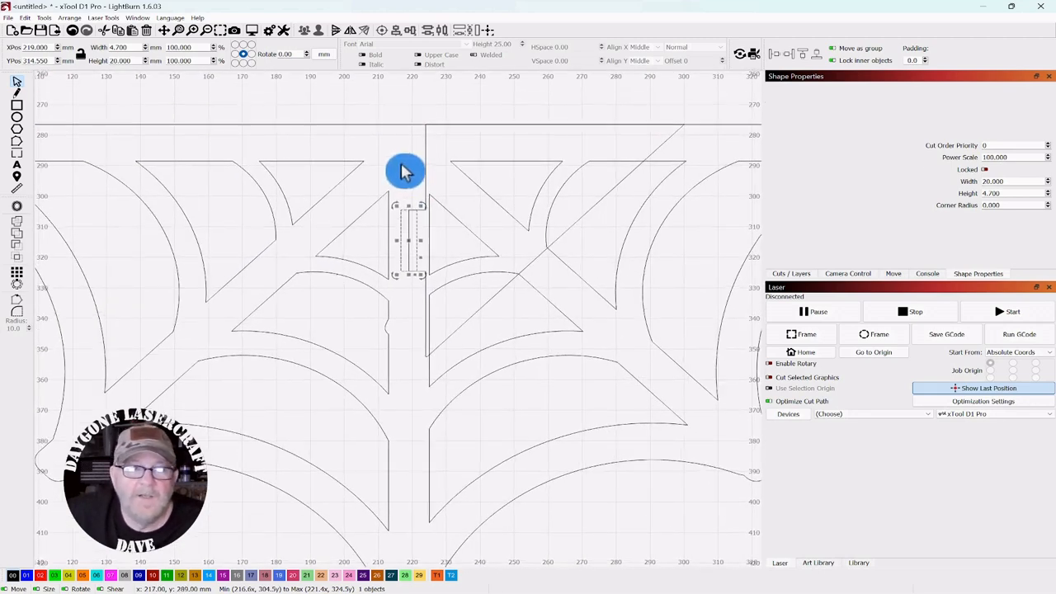
left_click(404, 168)
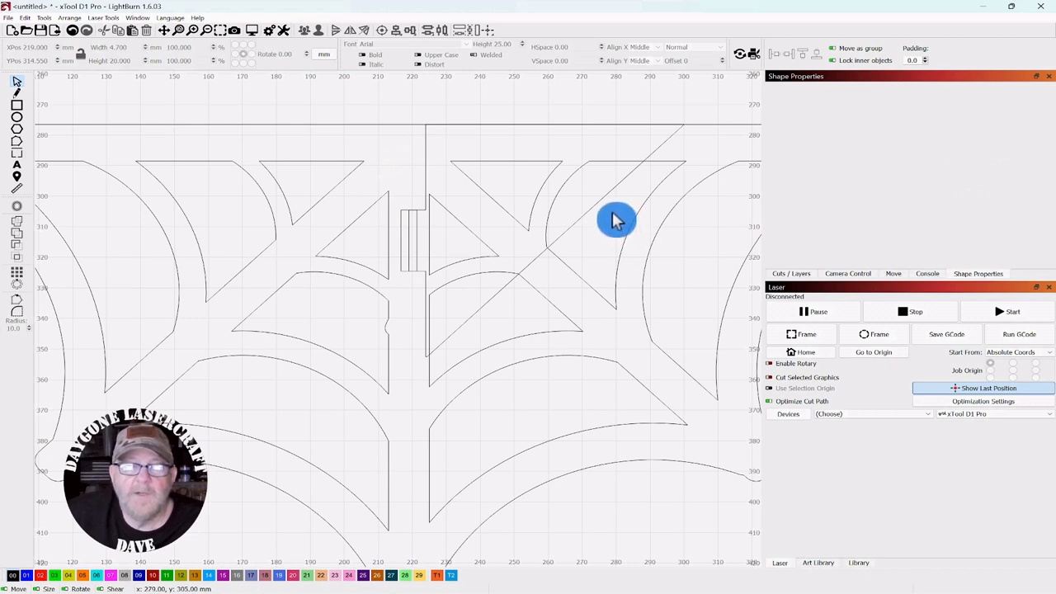
Step: Move the tabbed support sideways away from the slot, to about X 274.5 mm
left_click(578, 239)
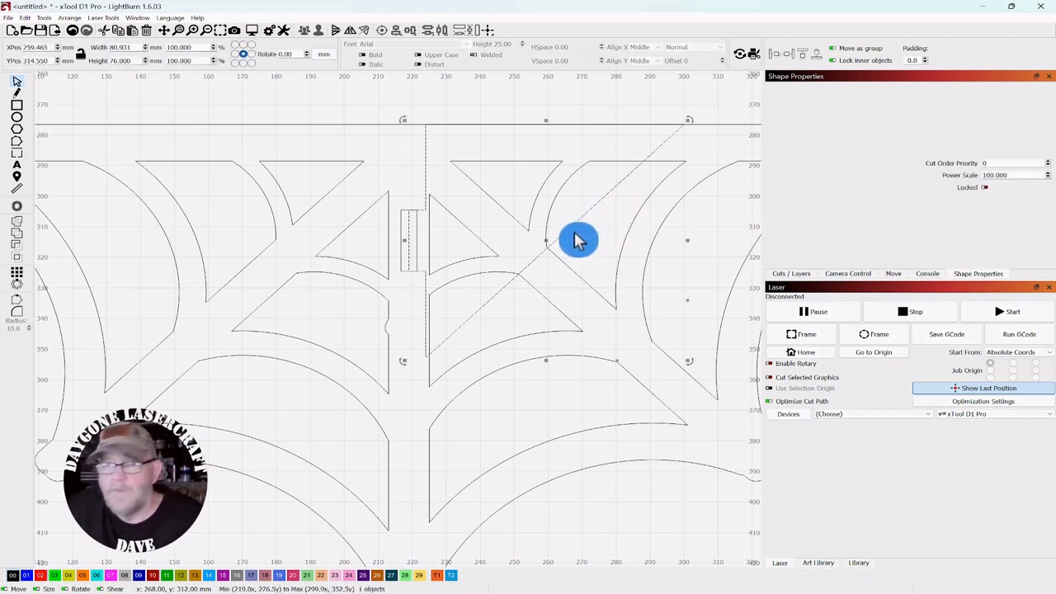
key("Right")
key("Right")
key("Right")
left_click(428, 107)
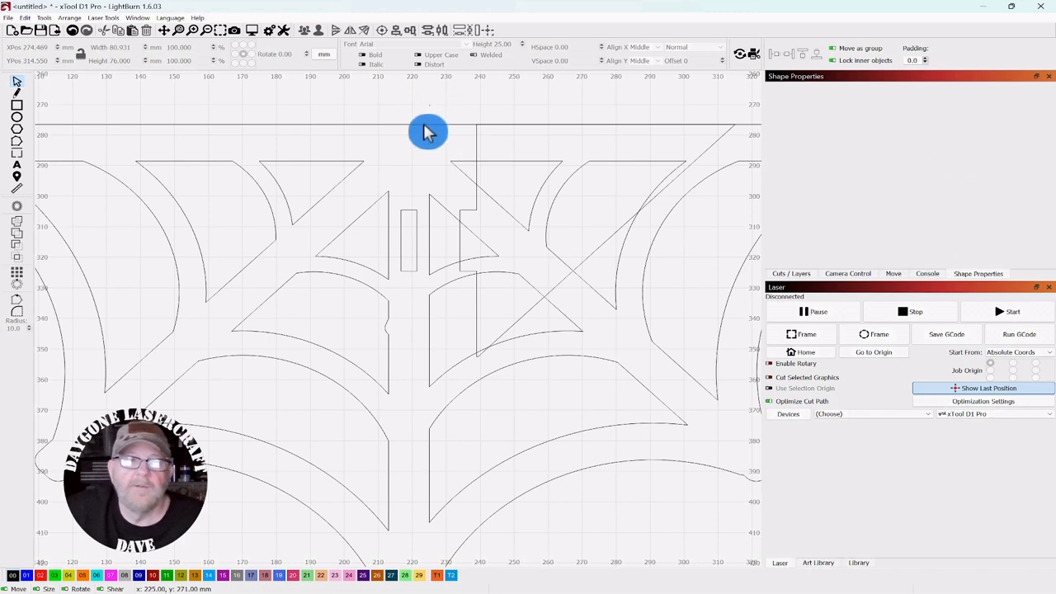
Step: Group the spider web with its slot rectangle into one object
left_click_drag(425, 128, 366, 285)
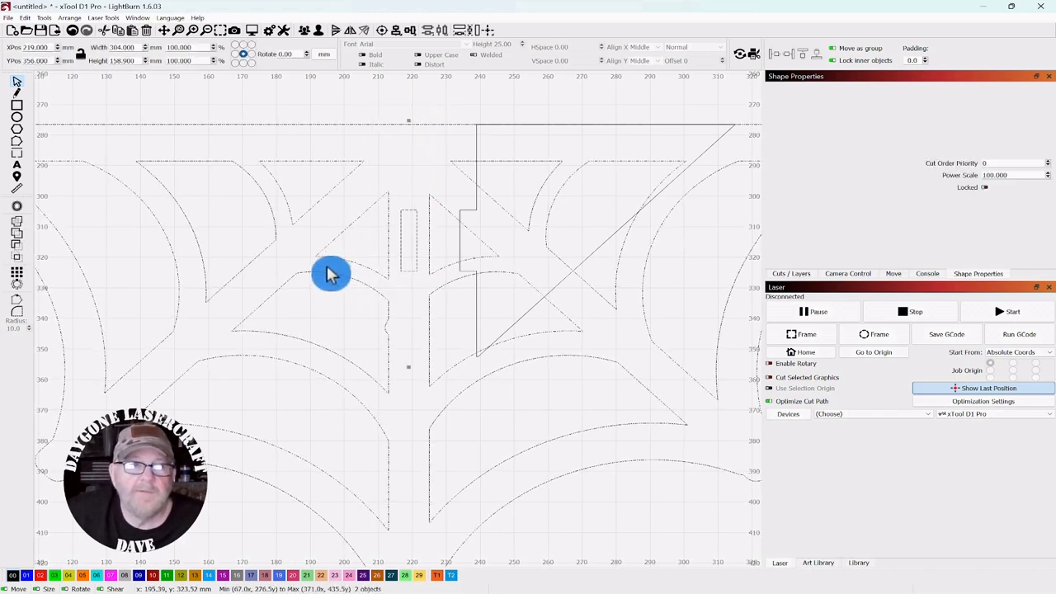
left_click(307, 33)
left_click(395, 134)
Step: Move the tabbed triangular support out of the web to the empty area at X 377, Y 399 mm
scroll(387, 163, "down", 3)
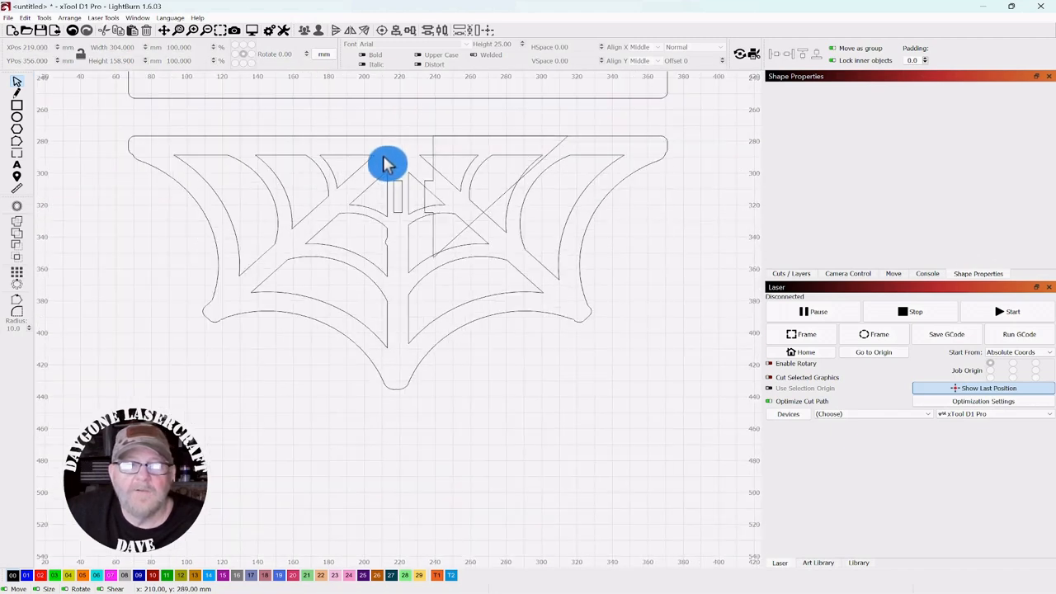
scroll(388, 163, "down", 1)
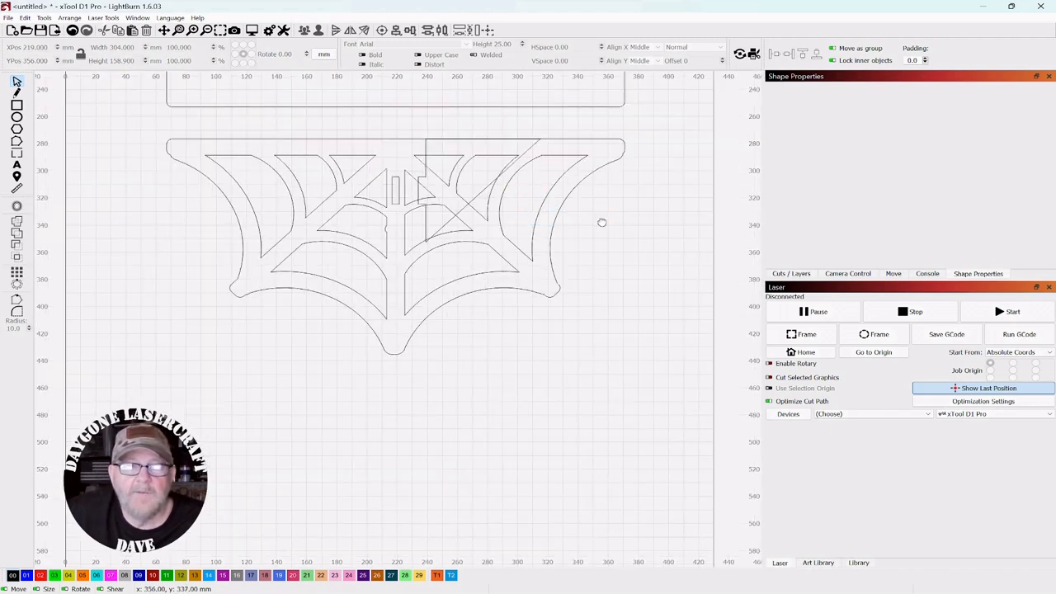
left_click_drag(601, 223, 617, 377)
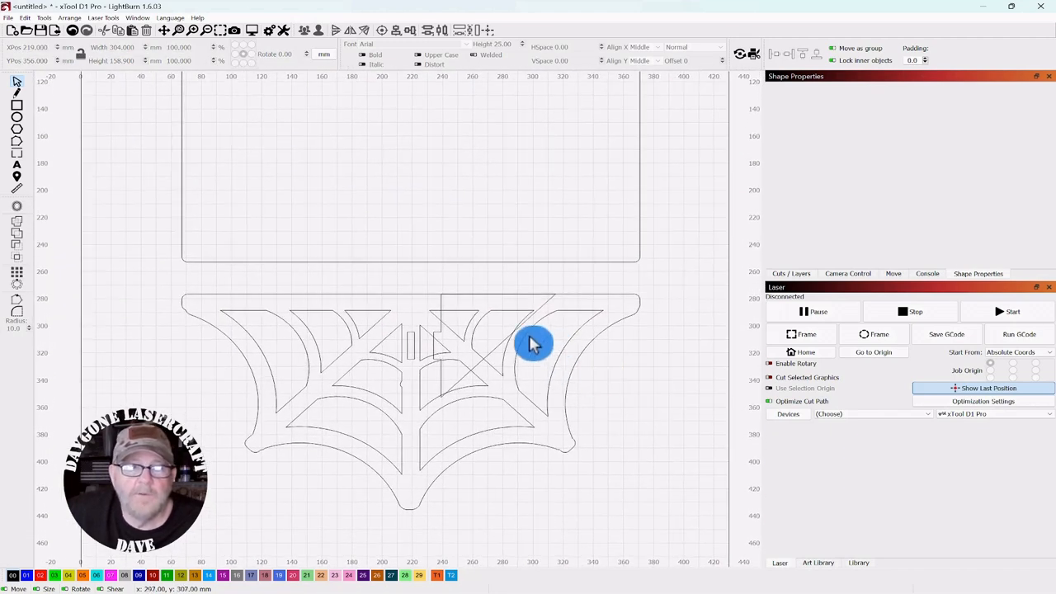
left_click(483, 377)
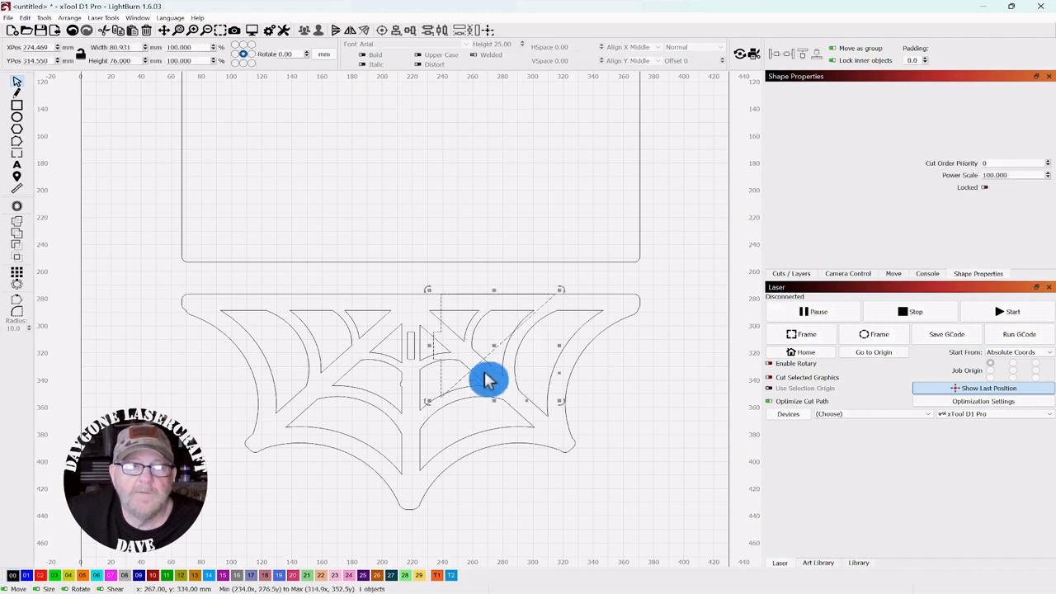
left_click_drag(493, 344, 651, 467)
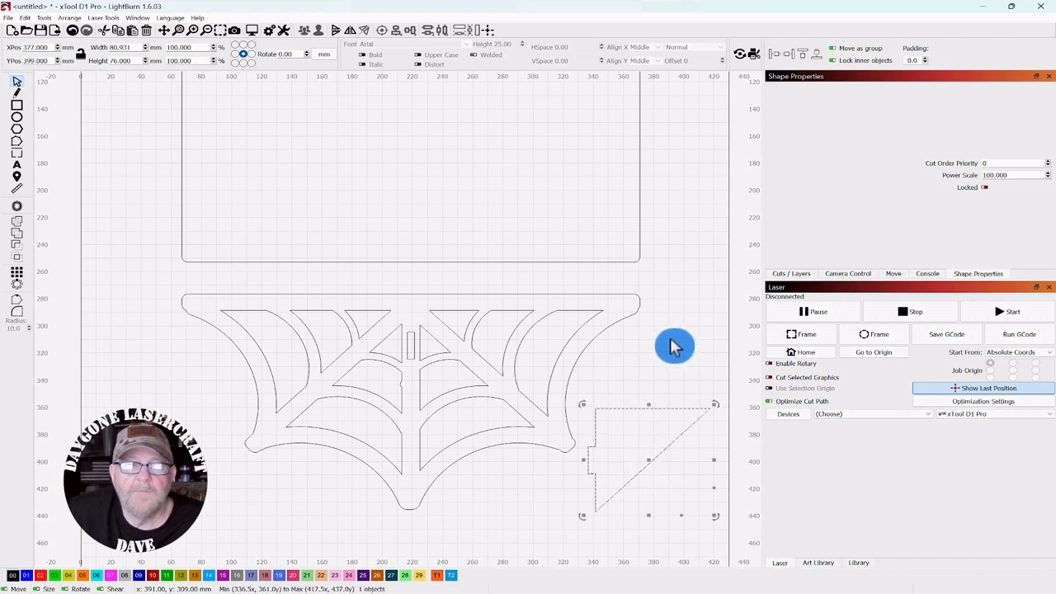
left_click(676, 346)
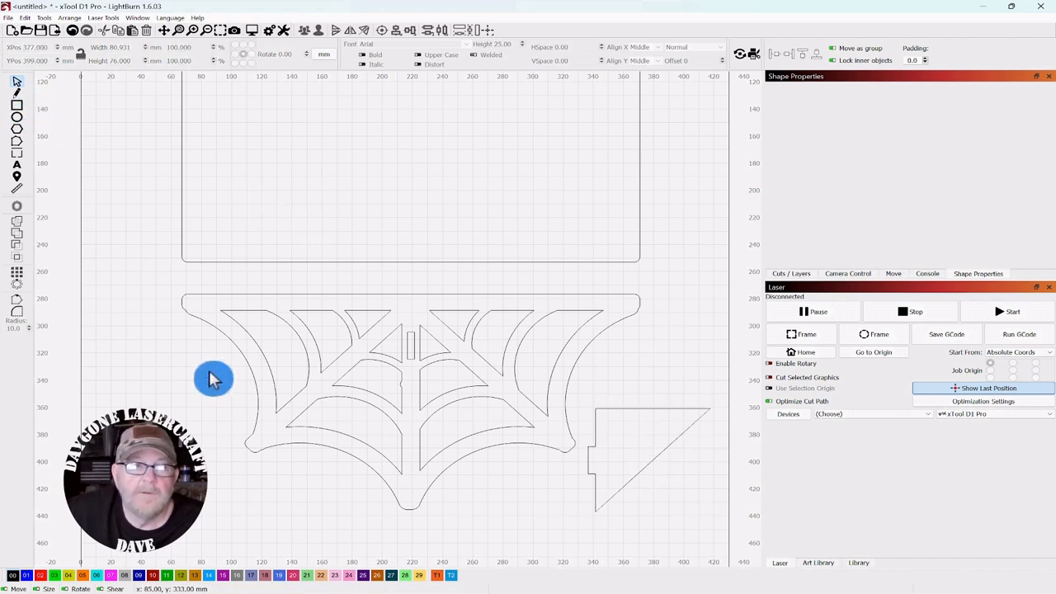
Step: Draw a small rectangle between the shelf and the web and size it to 20 x 5 mm
left_click_drag(241, 272, 290, 281)
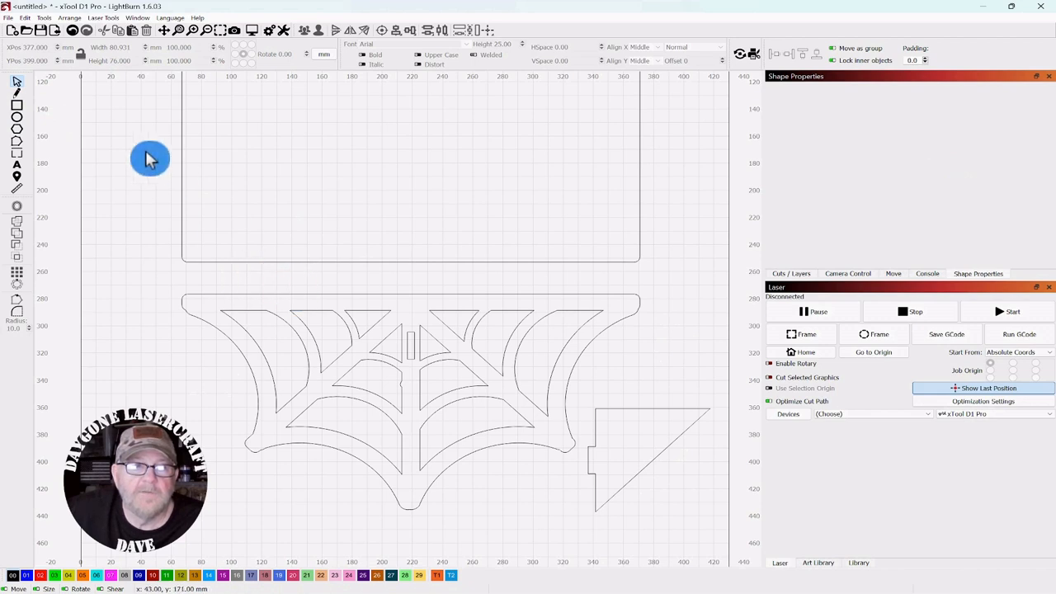
left_click(17, 106)
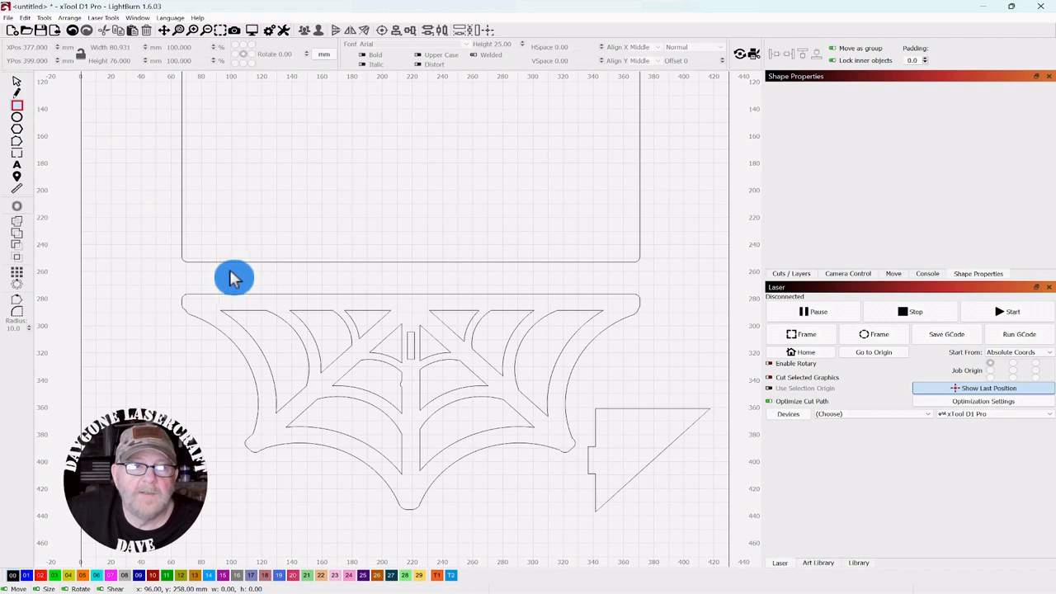
left_click_drag(226, 269, 268, 281)
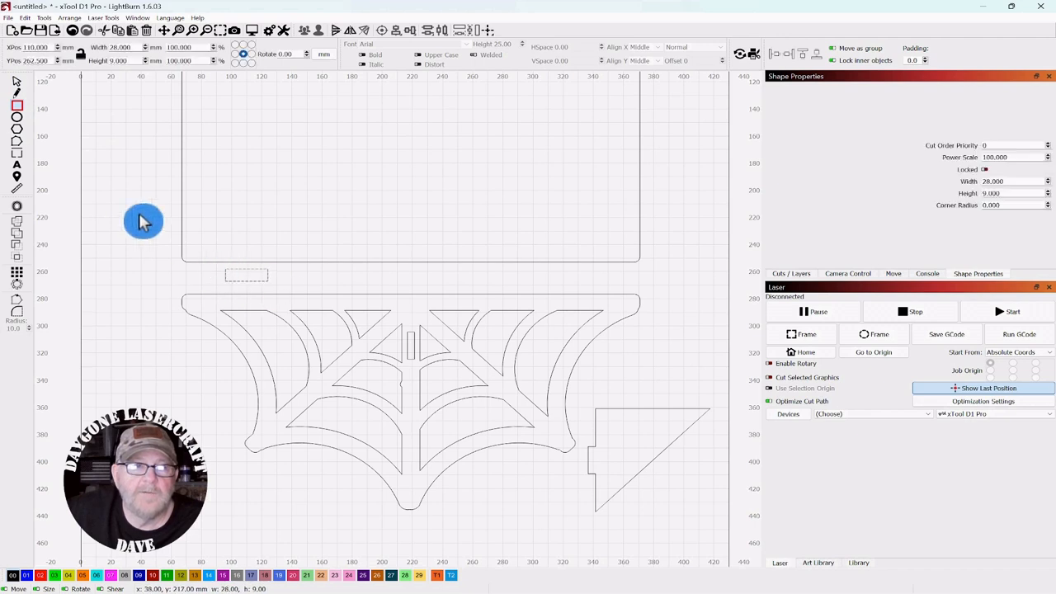
left_click(18, 82)
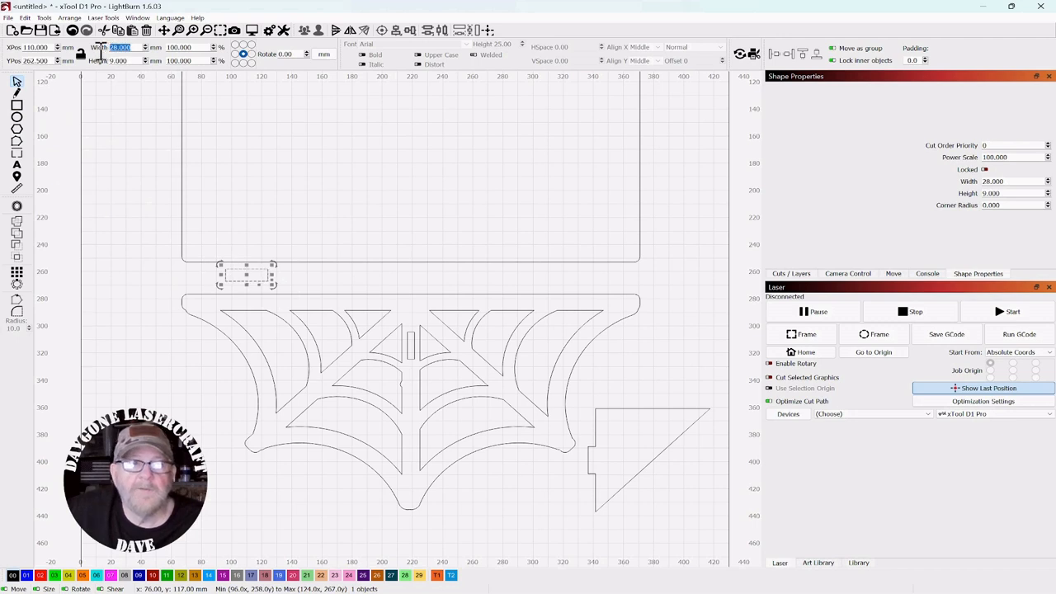
type("20")
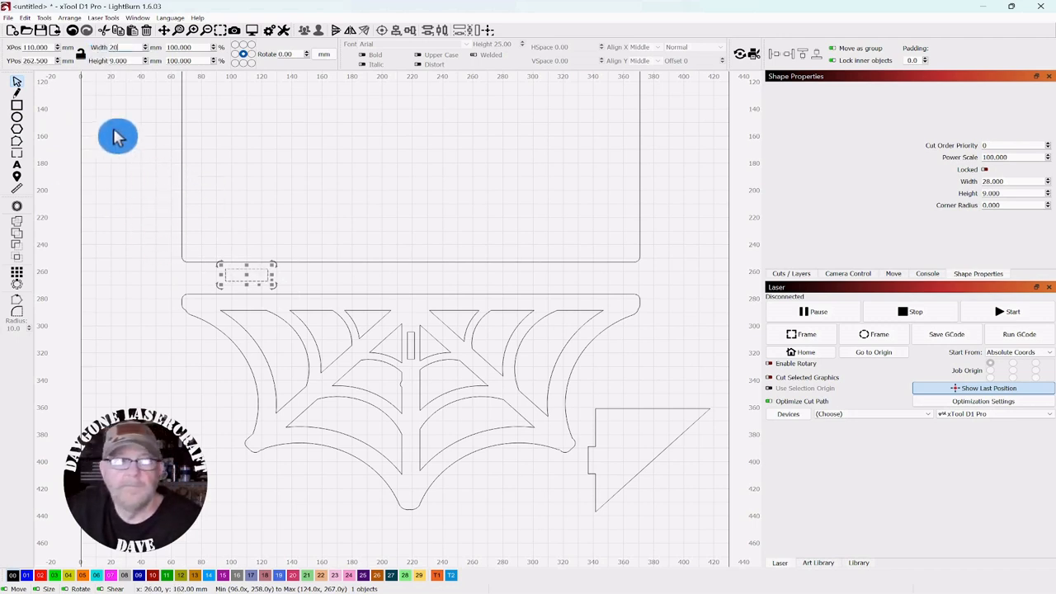
double_click(120, 63)
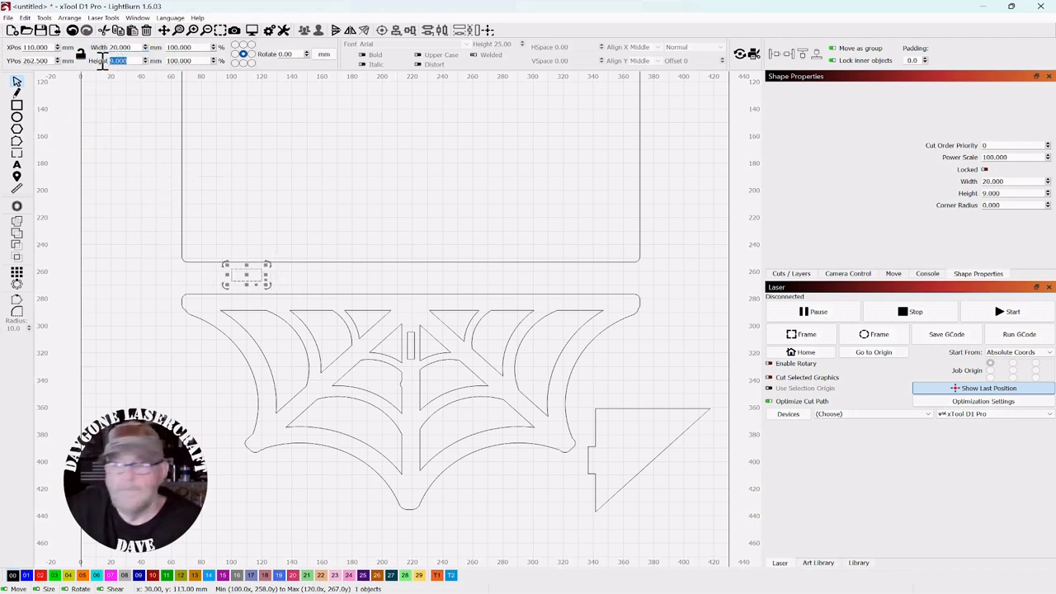
type("5")
left_click(124, 178)
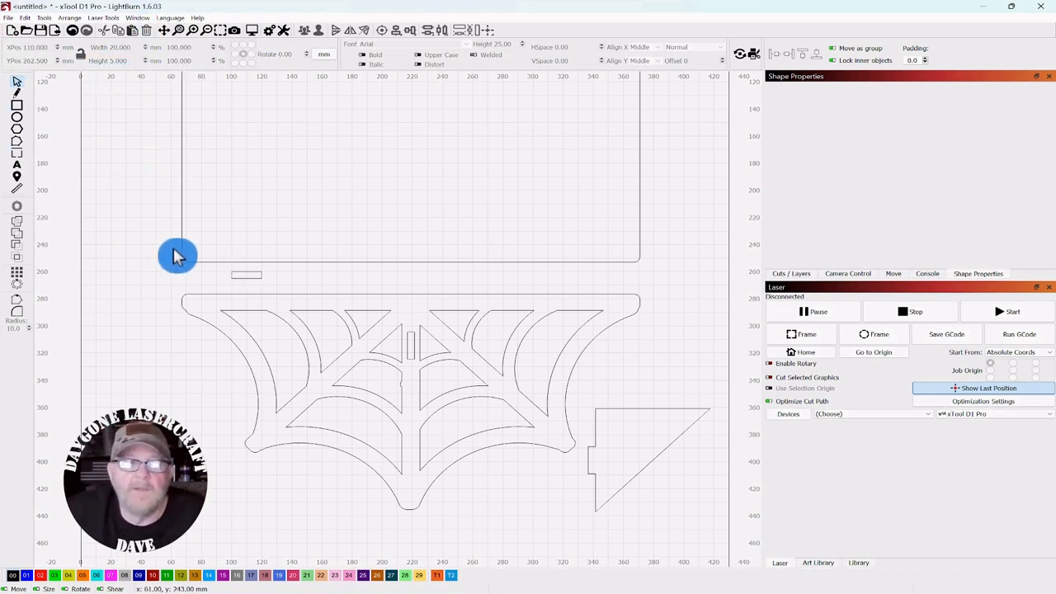
Step: Move the 20 x 5 mm rectangle to about X 130 mm and place a copy of it level with it at about X 310 mm
left_click_drag(273, 279, 239, 288)
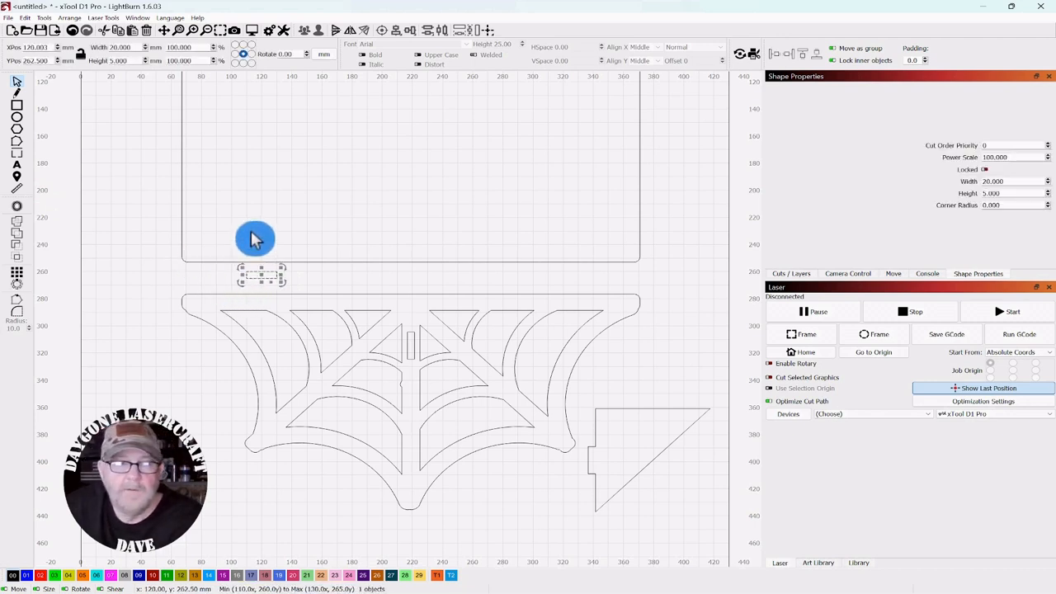
key("Right")
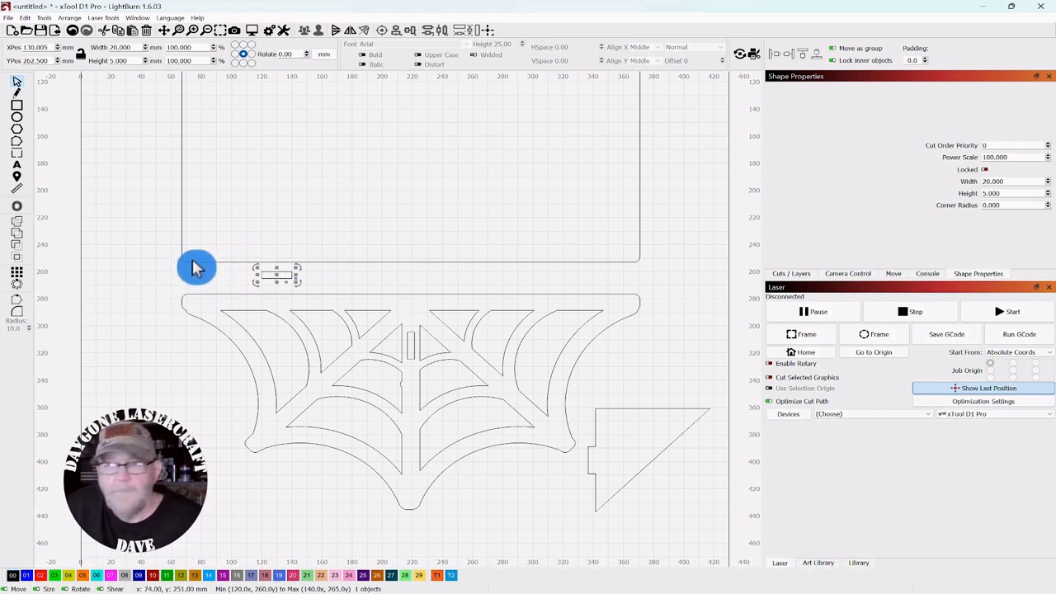
key("Right")
key("Right")
key("Right")
key("Right")
key("Right")
key("Right")
key("Right")
key("Right")
key("Right")
key("Right")
key("Right")
key("Right")
key("Right")
key("Right")
key("Right")
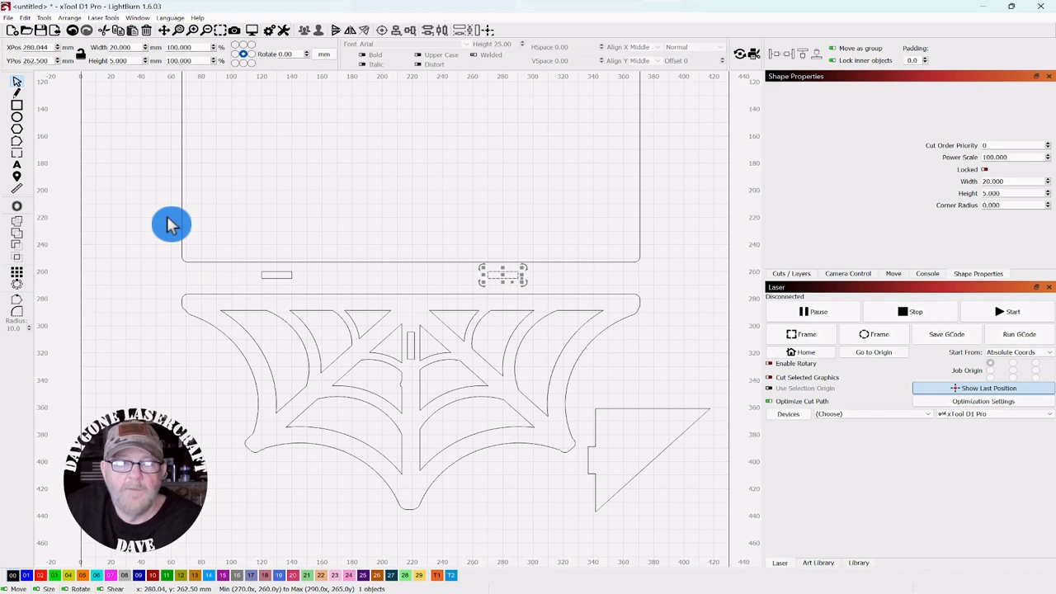
key("Right")
key("Right")
key("Right")
key("Right")
key("Right")
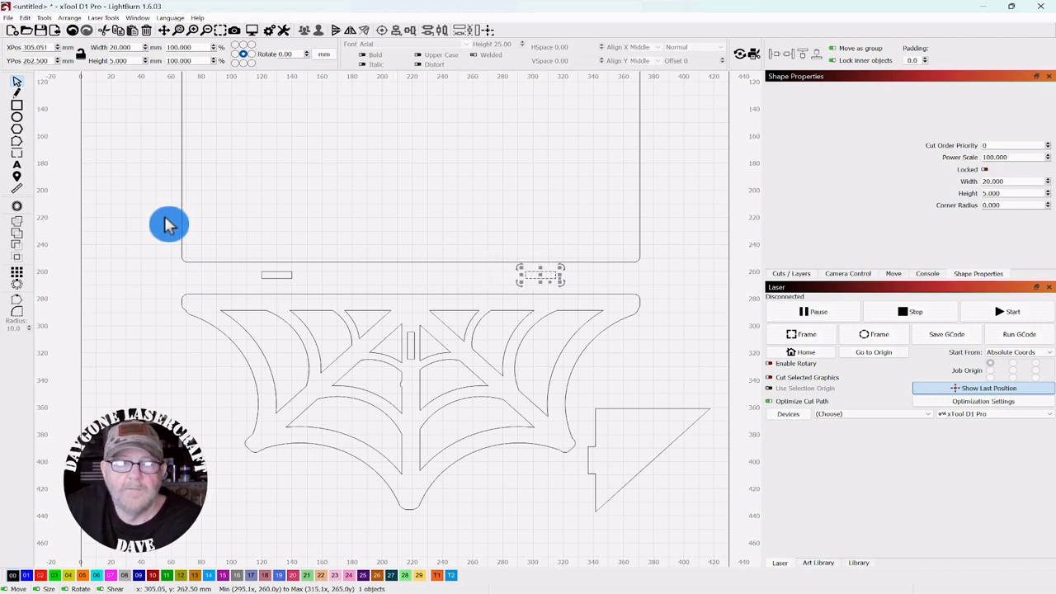
key("Right")
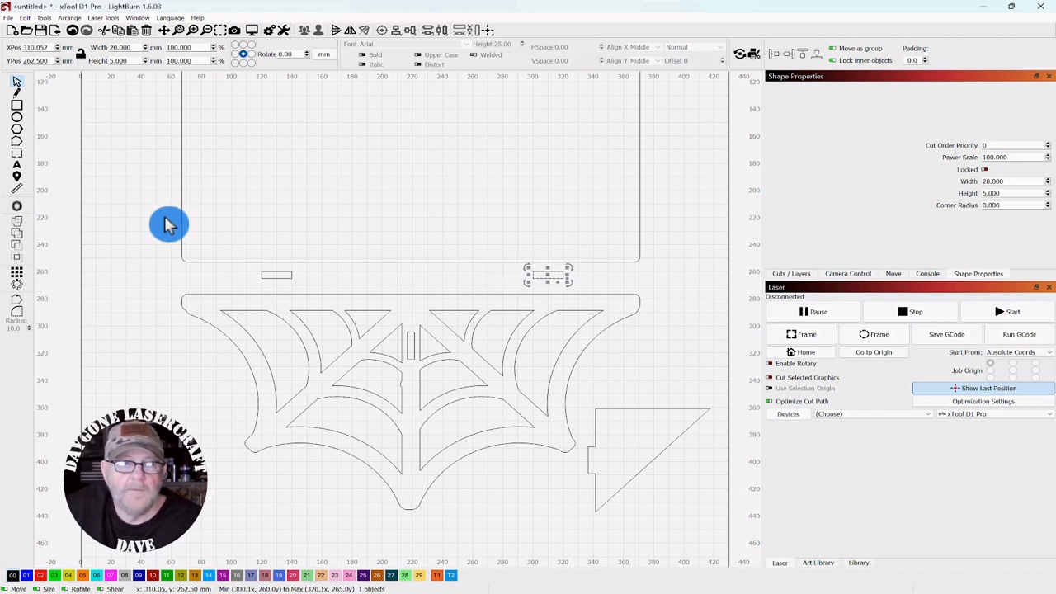
left_click(372, 286)
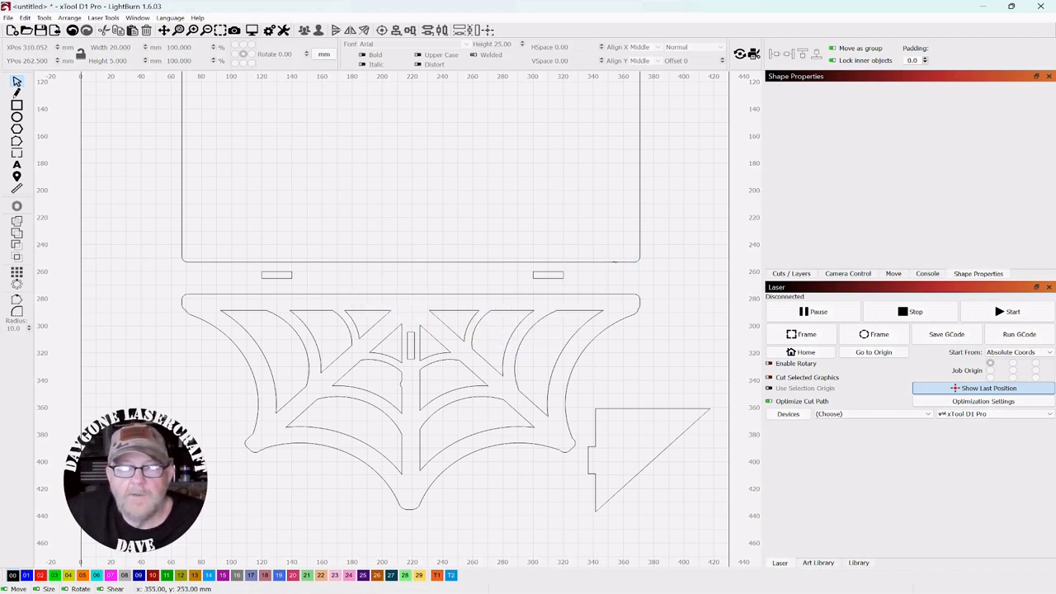
Step: Move both small rectangles together onto the web's upper edge, centred at X 219, Y 274.05 mm
mouse_move(587, 275)
left_mouse_down()
mouse_move(445, 290)
mouse_move(235, 285)
left_mouse_up()
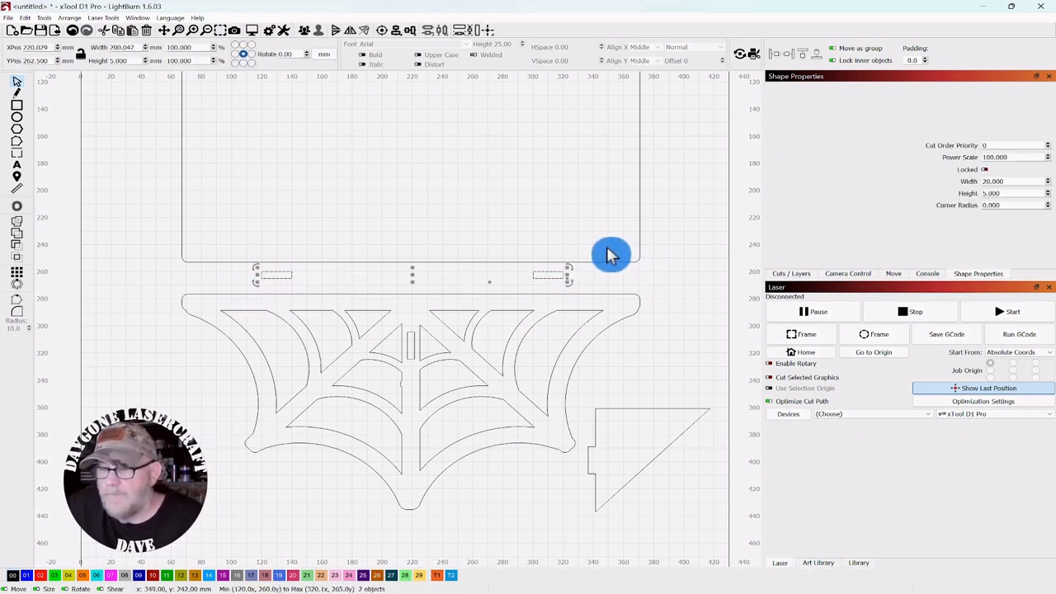
key("Down")
key("Down")
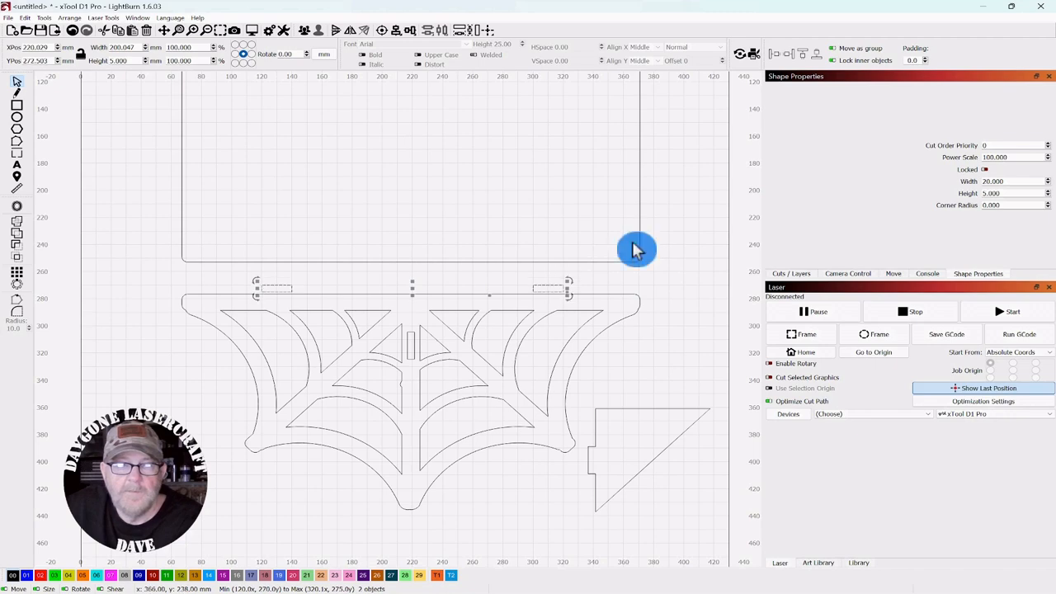
scroll(419, 283, "up", 3)
scroll(513, 414, "down", 3)
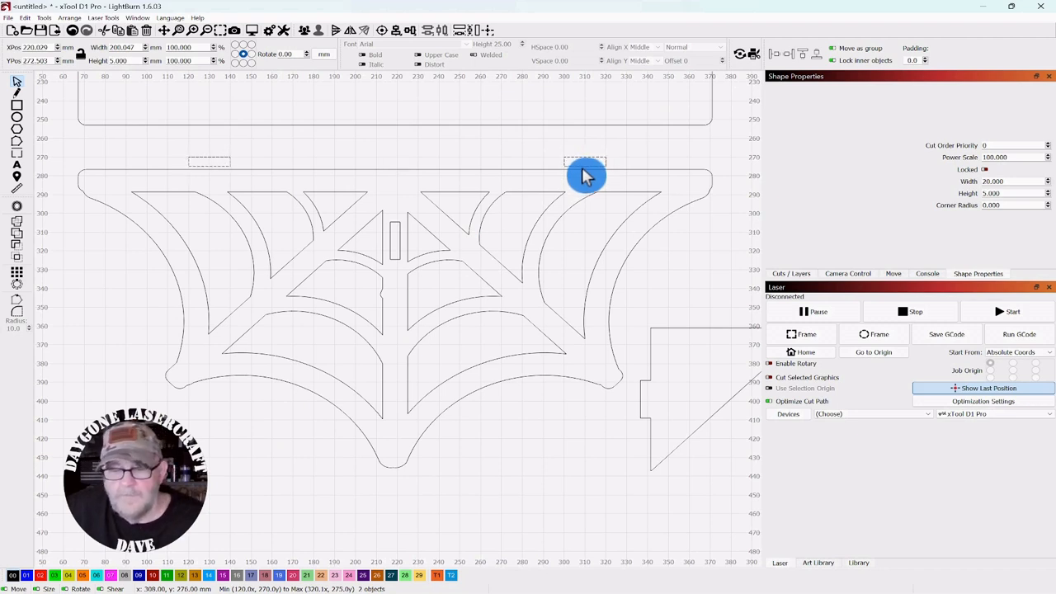
left_click_drag(584, 175, 584, 172)
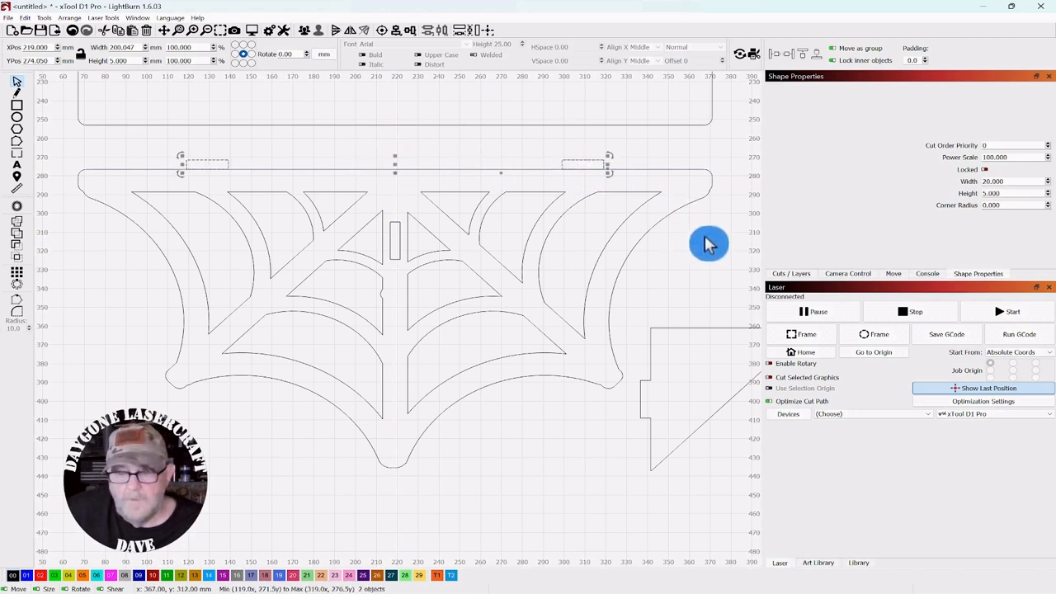
Step: Try aligning the two ungrouped tab rectangles and the web with Align V-Center
left_click(609, 269, "shift")
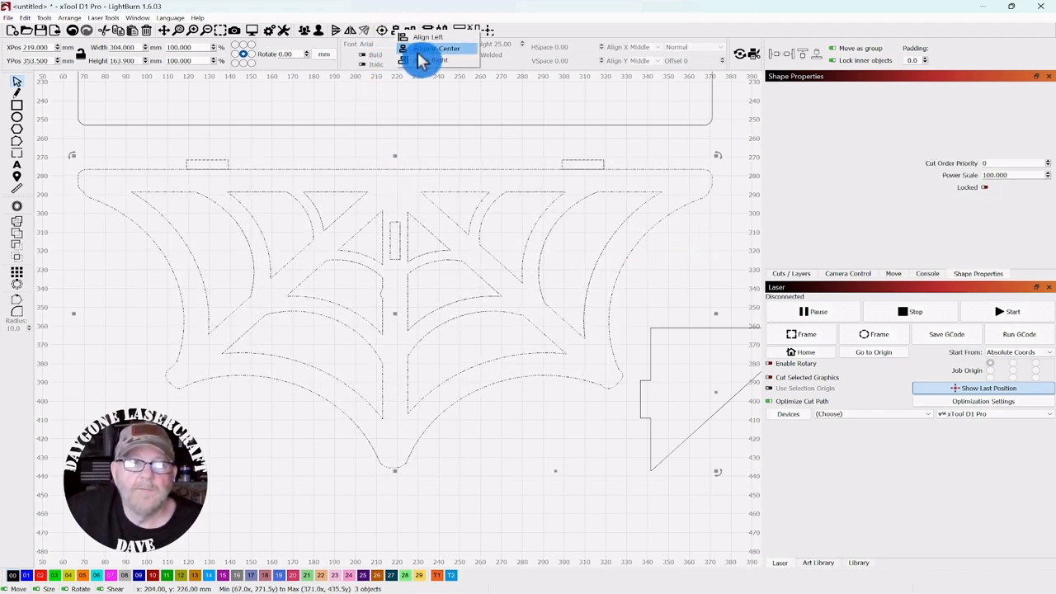
left_click(396, 32)
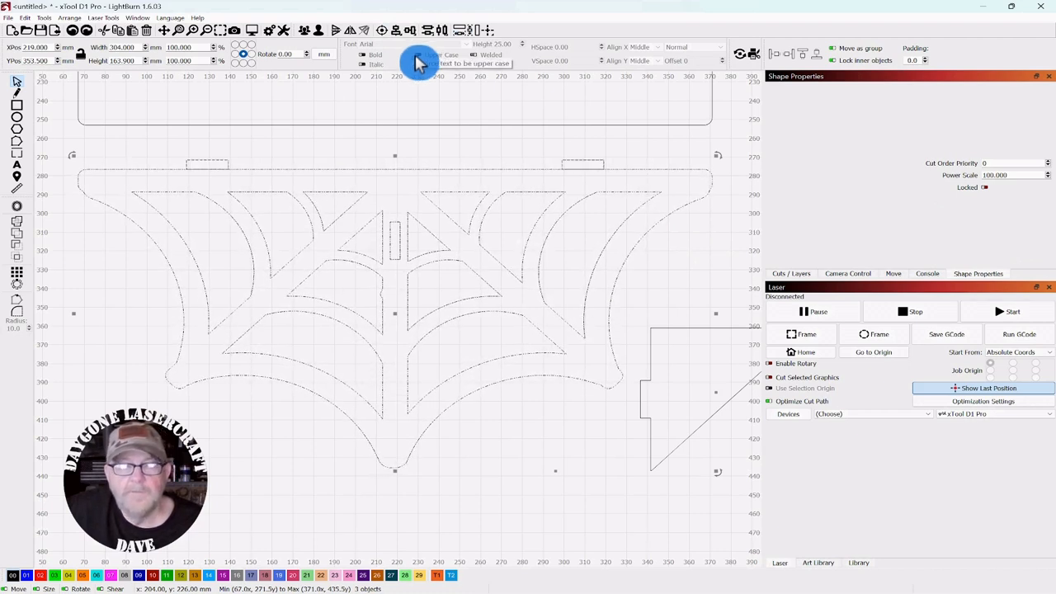
left_click(561, 137)
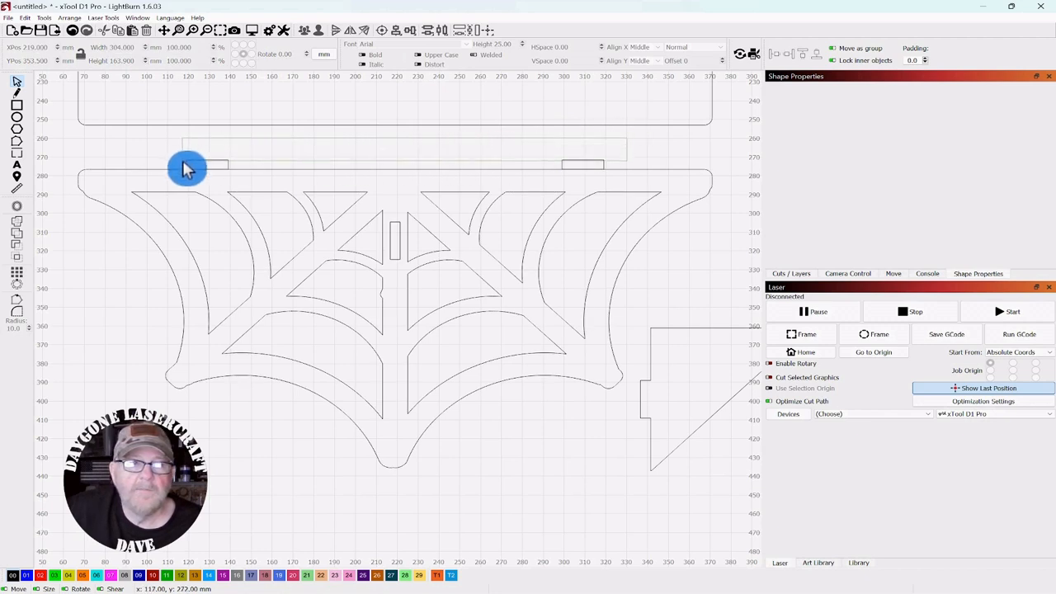
Step: Group the two tab rectangles above the web into one object
left_click_drag(187, 171, 184, 163)
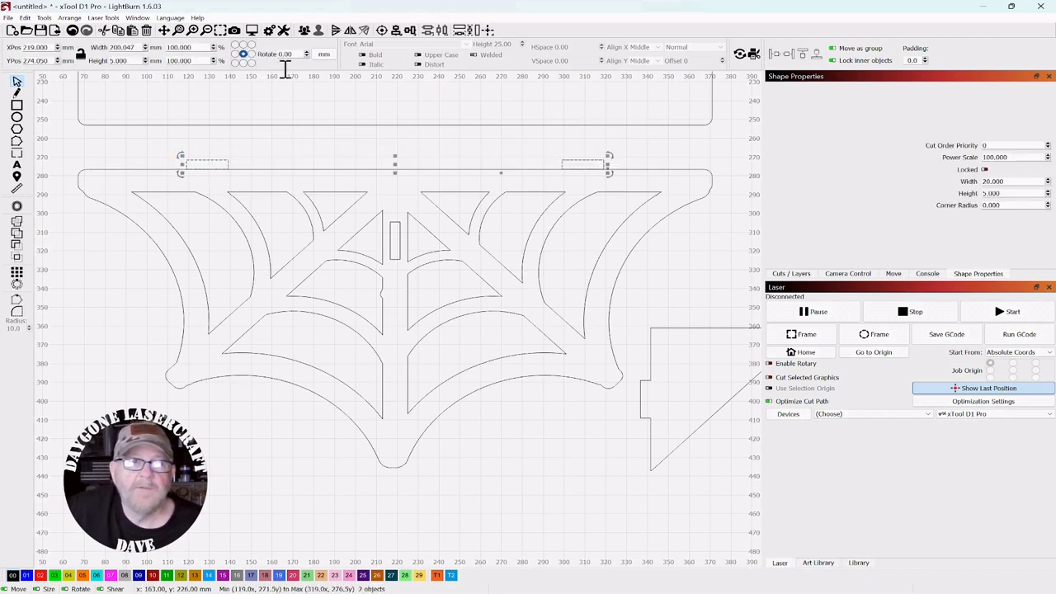
left_click(304, 33)
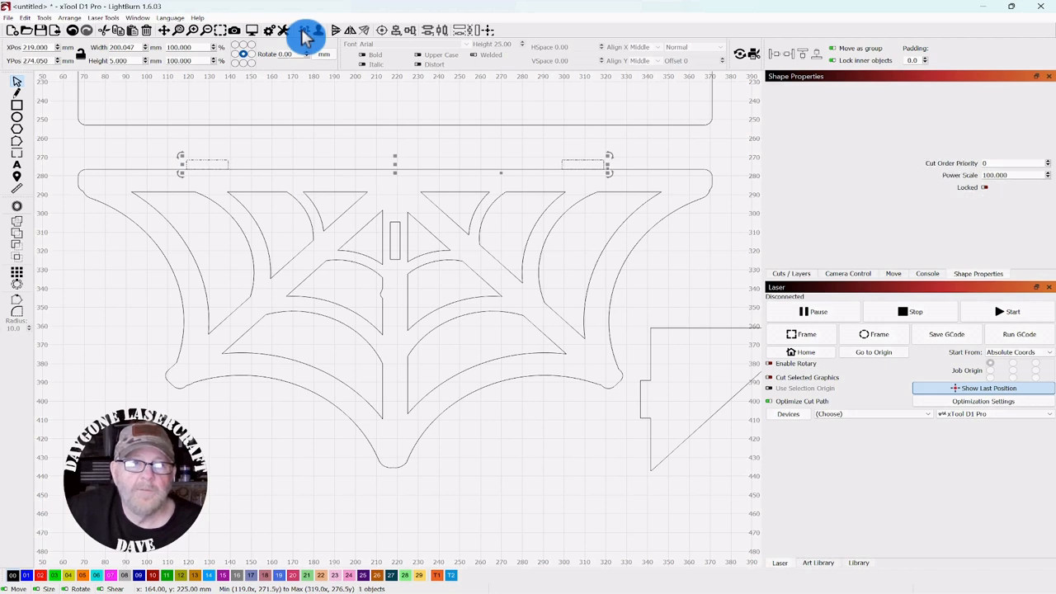
left_click(672, 256)
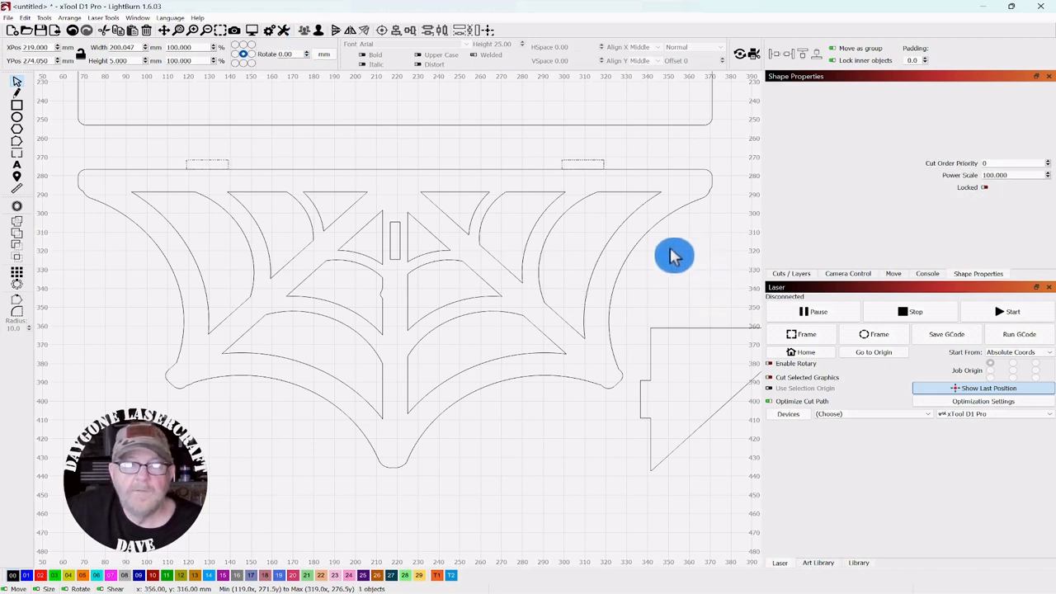
Step: Centre the grouped tabs across the web's width with Align V-Center, and select only the tab group again
left_click(608, 278)
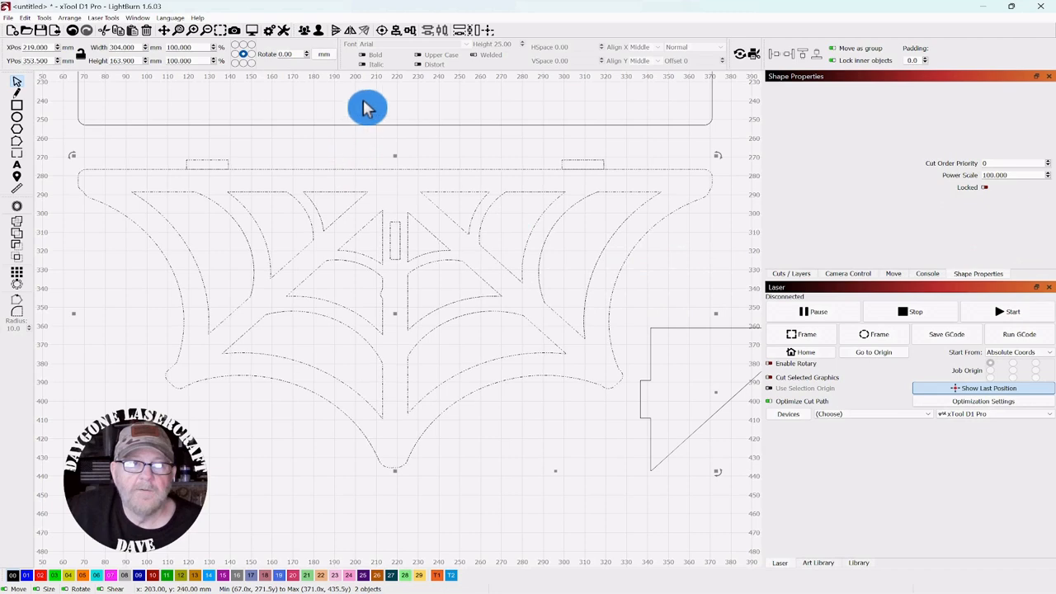
left_click(397, 33)
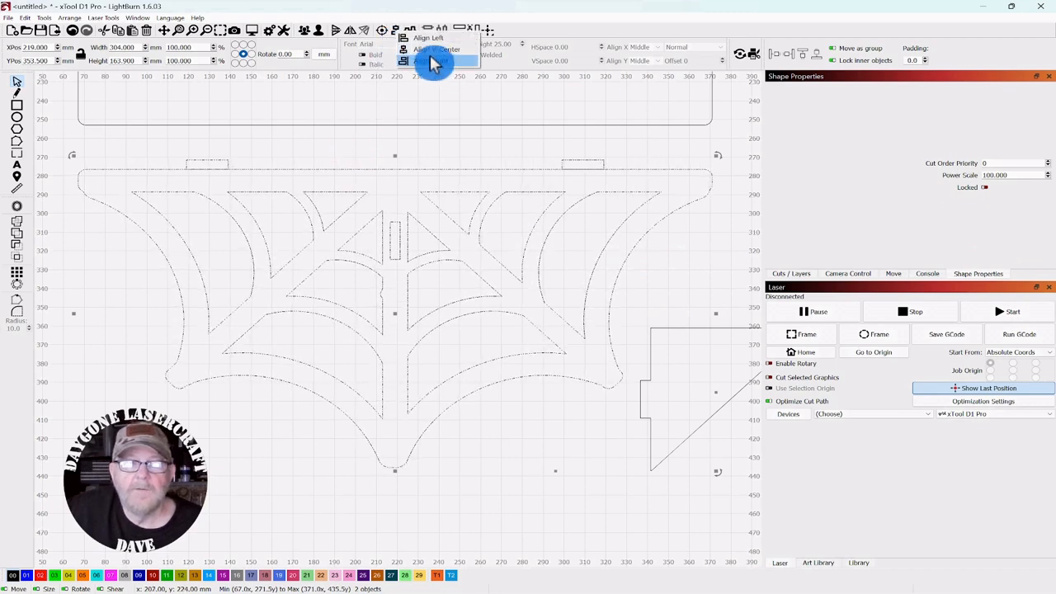
left_click(429, 62)
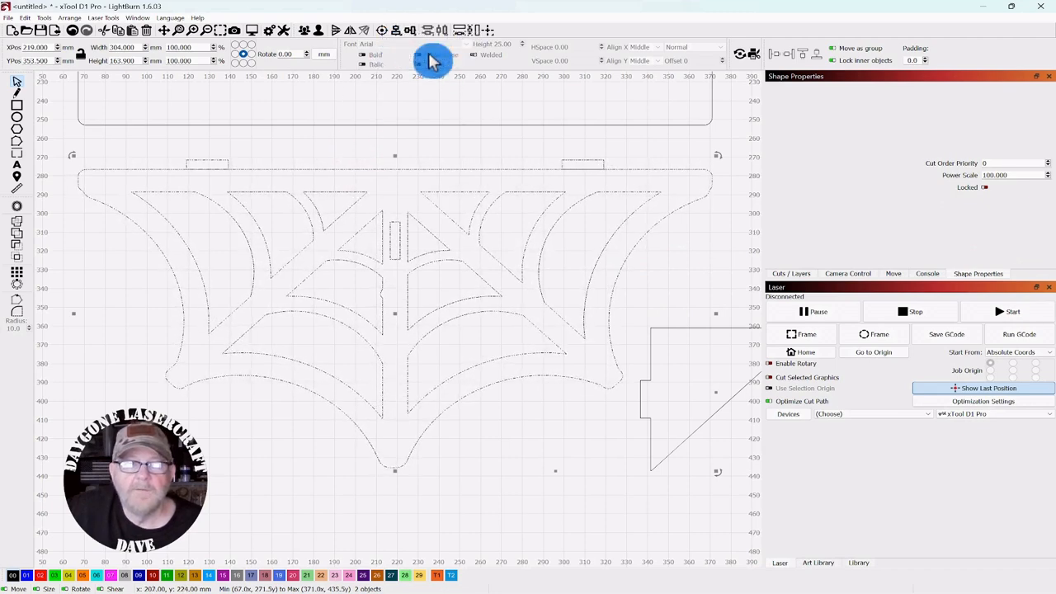
left_click(673, 144)
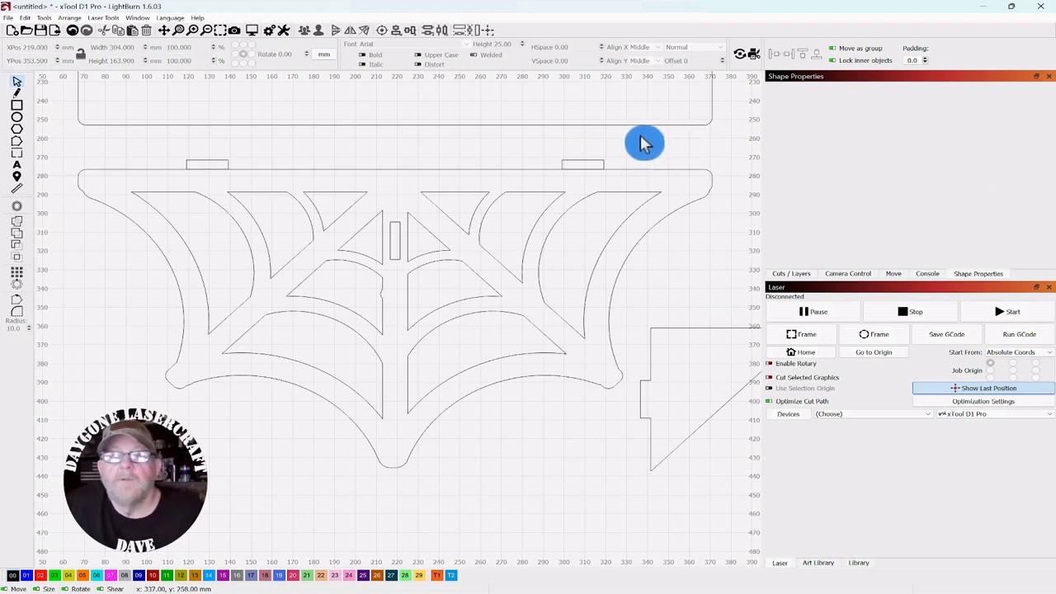
left_click_drag(624, 149, 560, 170)
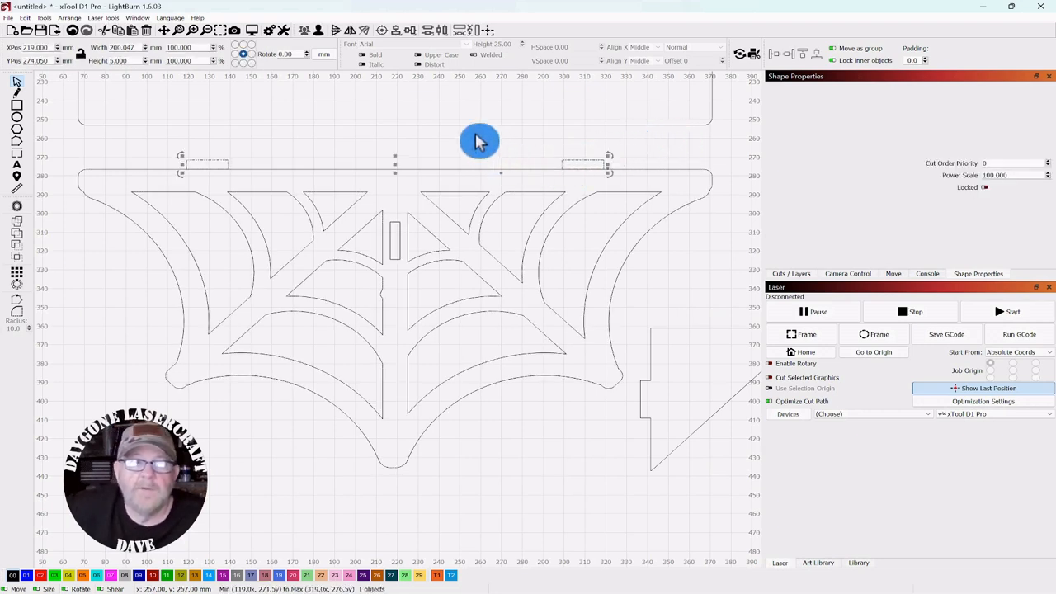
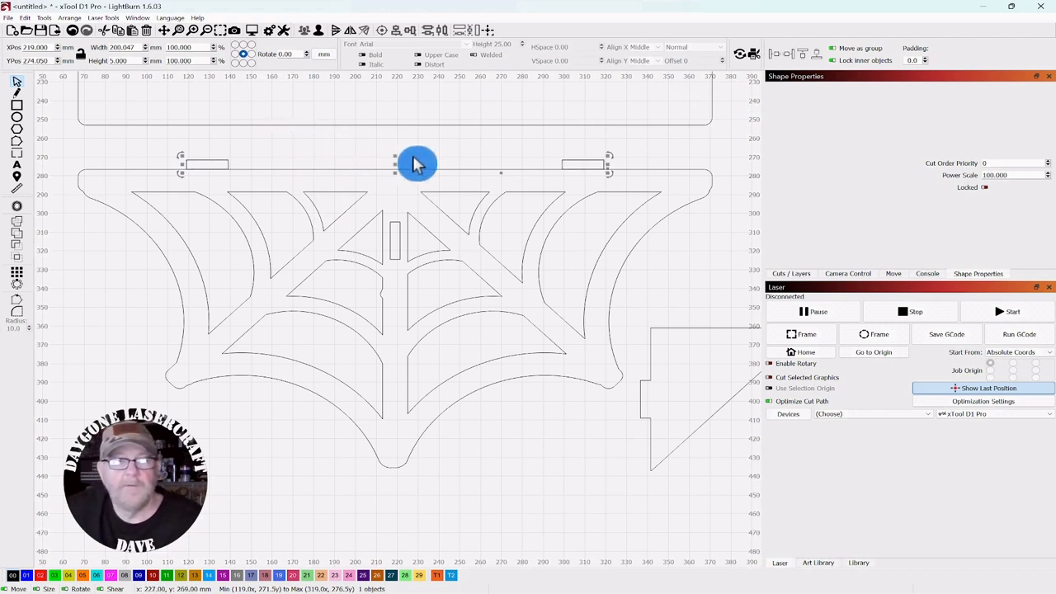
Step: Duplicate the tab group and move the copy up just inside the shelf rectangle's lower edge, at Y 250.5 mm
key("ctrl+d")
key("Up")
key("Up")
key("Up")
key("Up")
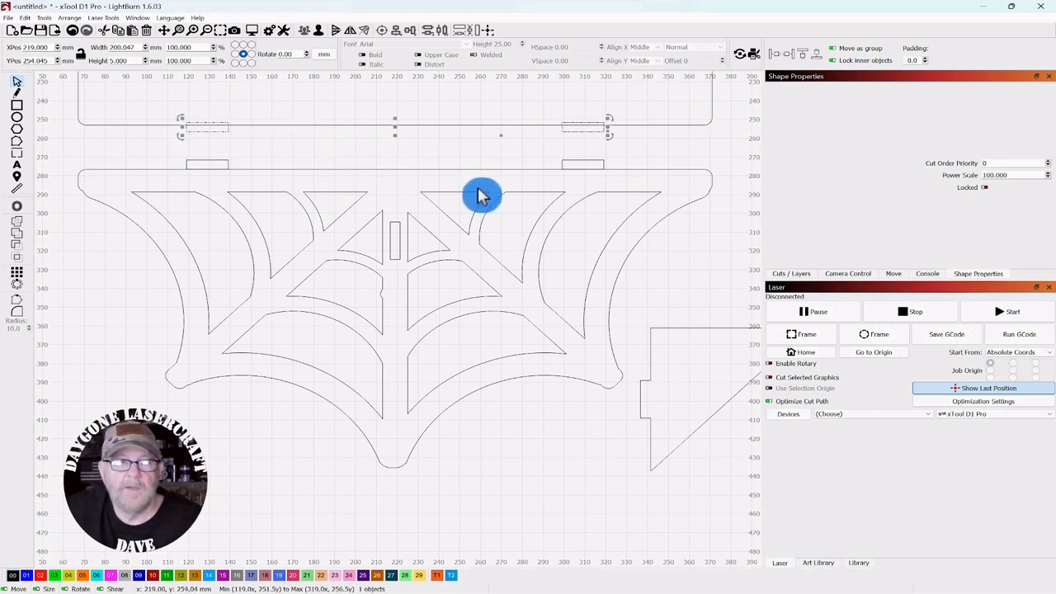
scroll(511, 189, "up", 2)
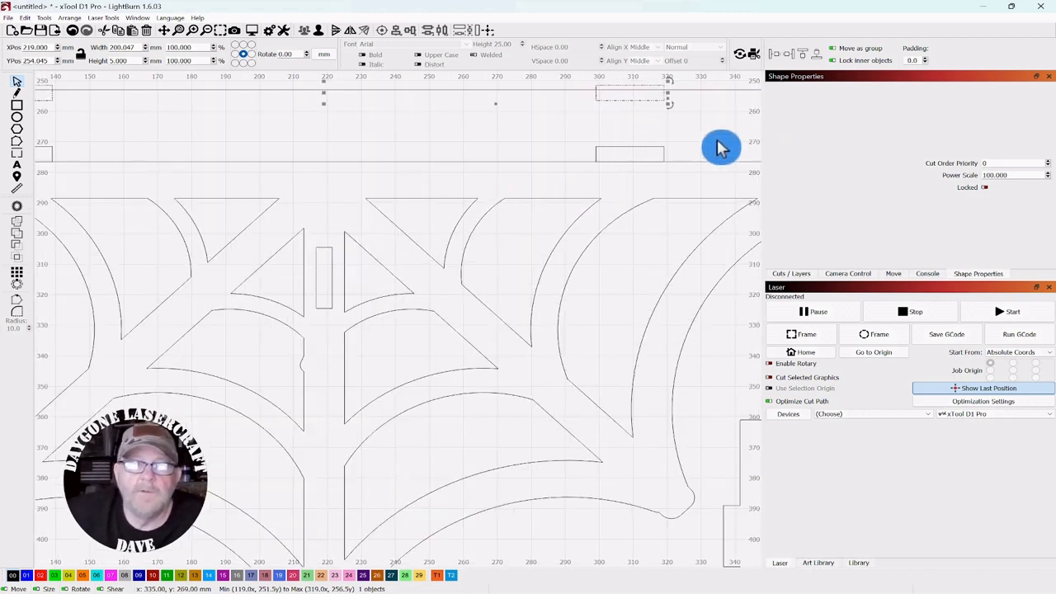
left_click_drag(718, 149, 534, 209)
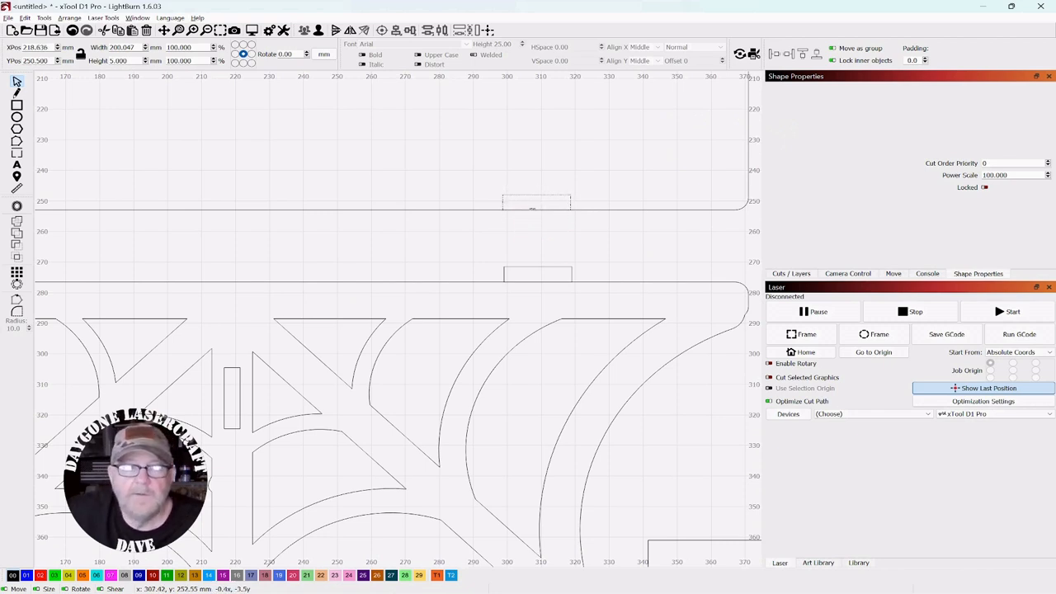
Step: Centre the copied tab group across the shelf rectangle's width with Align V-Center
scroll(493, 259, "down", 4)
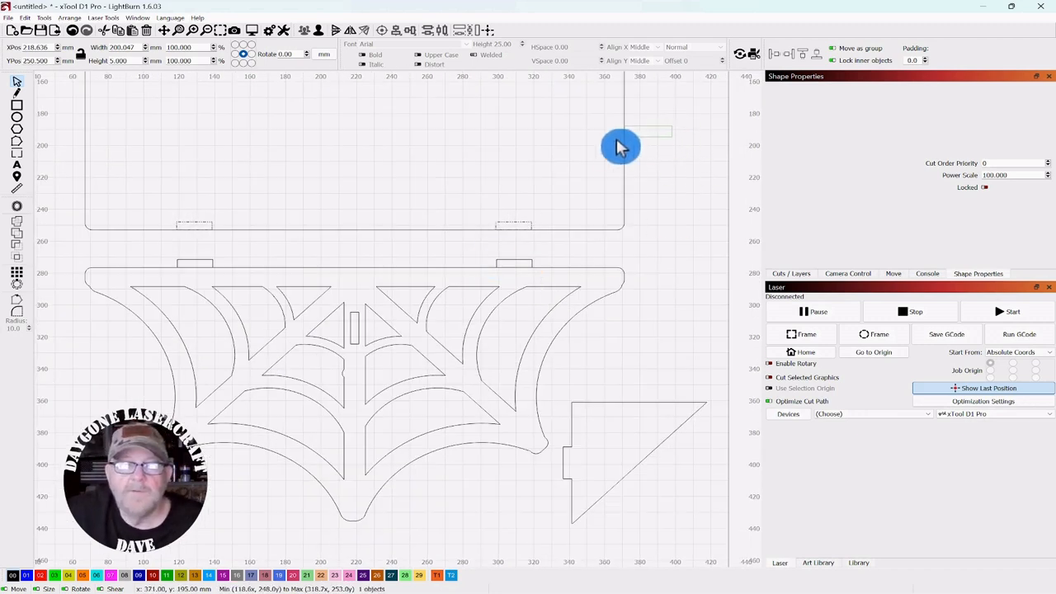
left_click(589, 156, "shift")
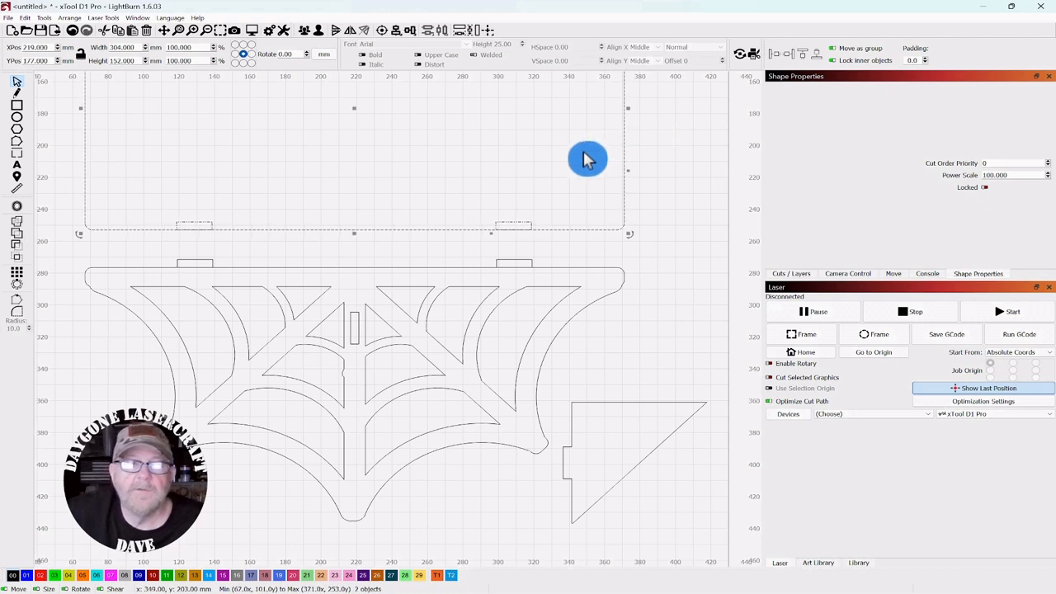
left_click(396, 30)
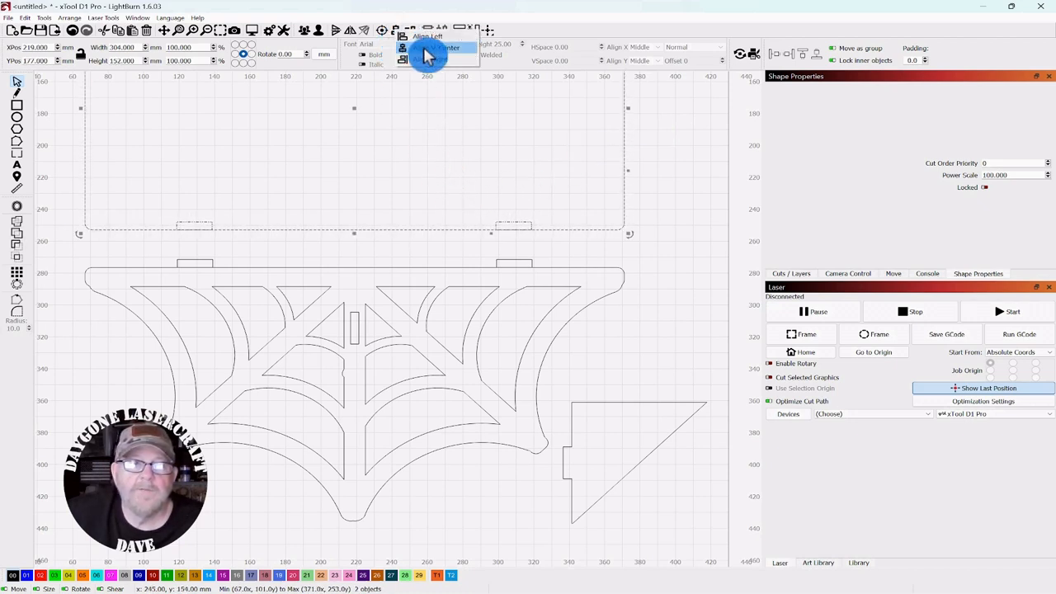
left_click(425, 51)
left_click(691, 273)
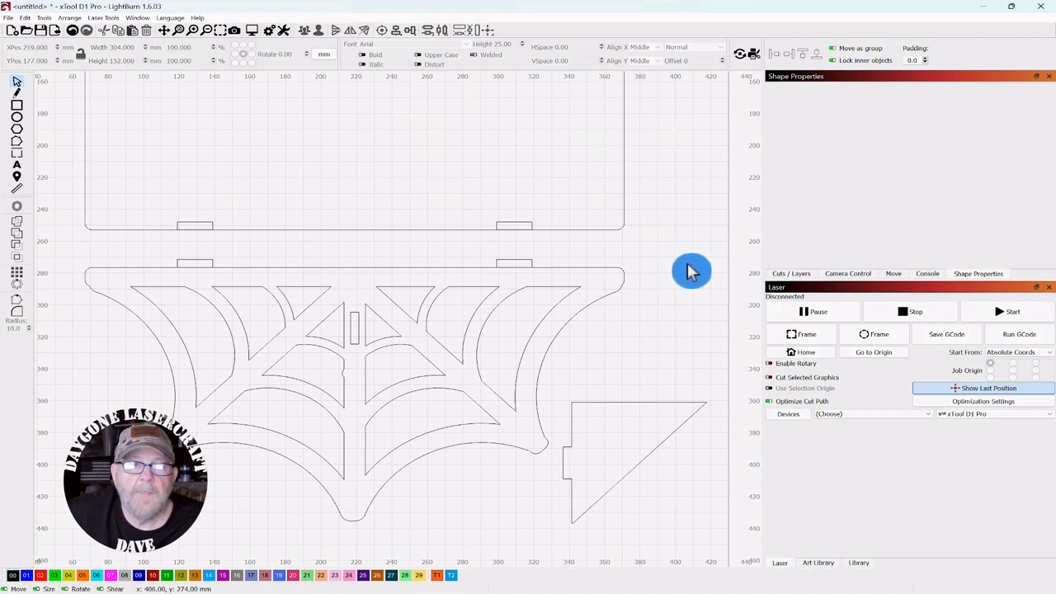
Step: Ungroup the copied rectangles on the shelf's lower edge and set their heights to 4.7 mm, starting with the one on the right
left_click(507, 230)
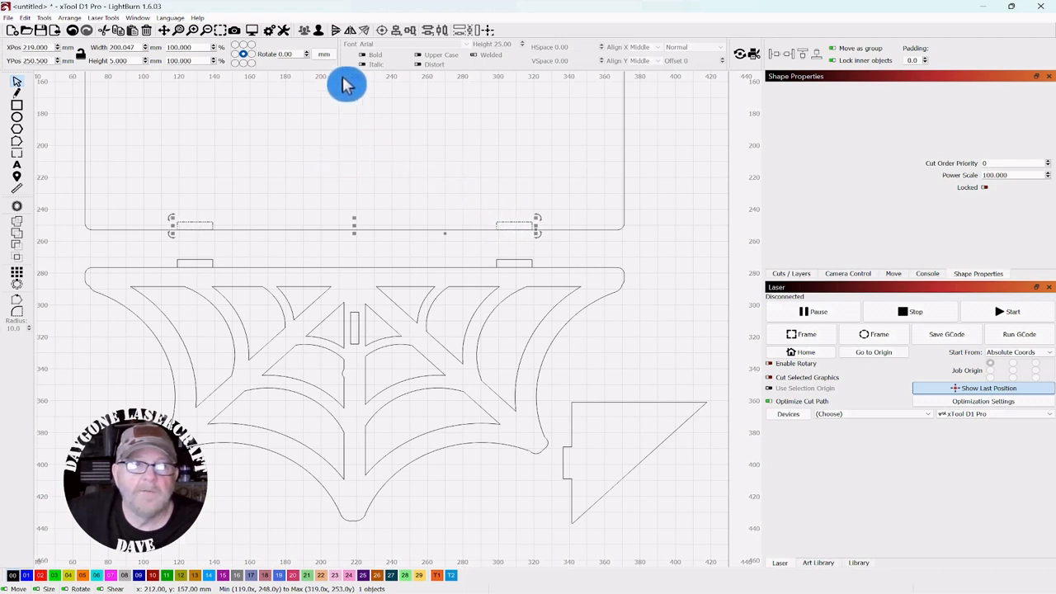
left_click(320, 35)
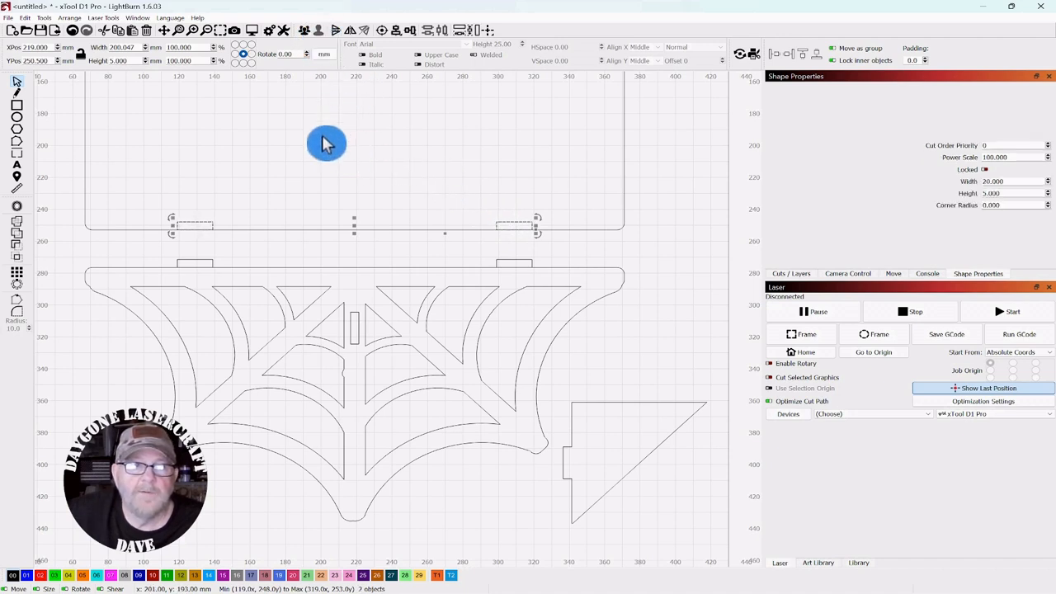
left_click_drag(544, 214, 503, 224)
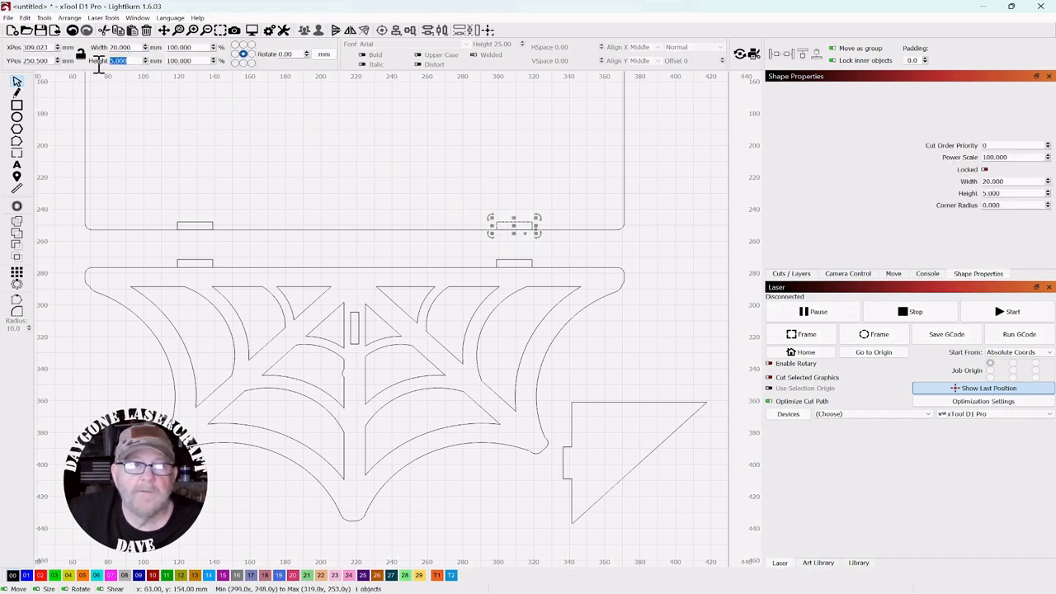
type("4")
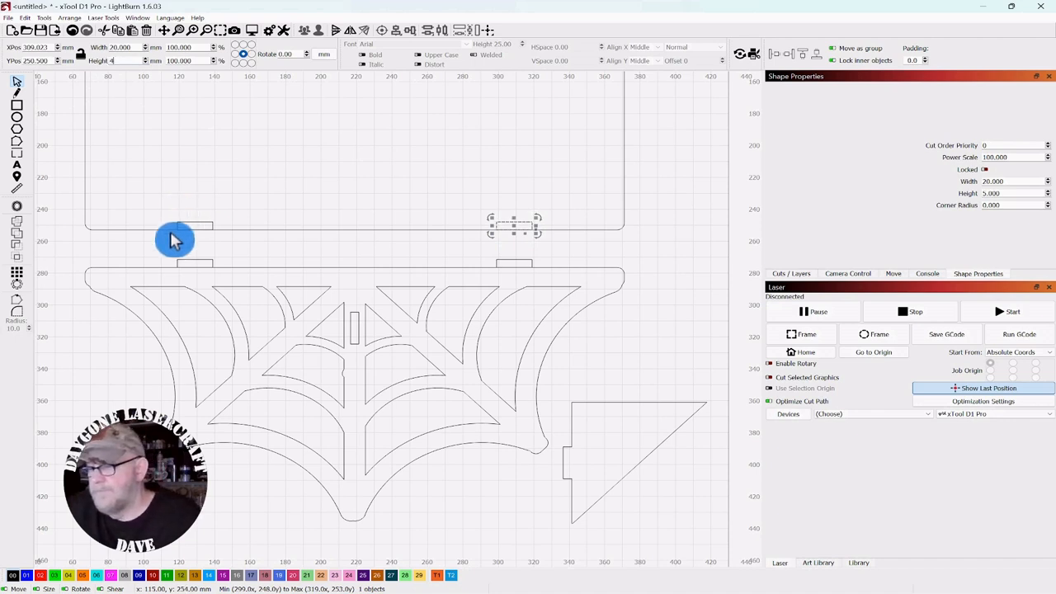
type(".7")
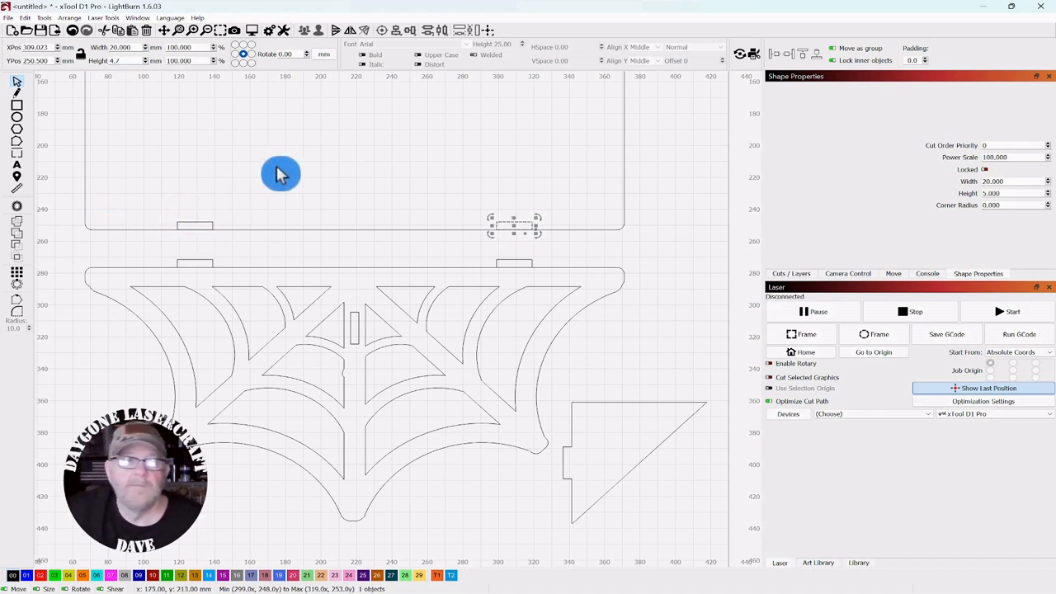
key("Return")
left_click_drag(236, 201, 154, 234)
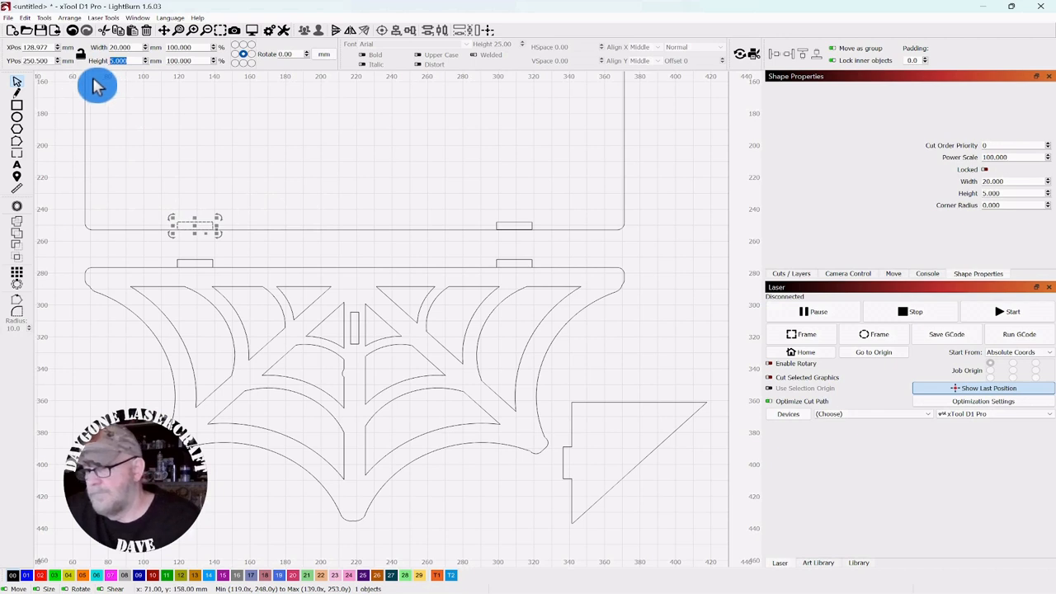
left_click(340, 155)
Step: Cut the two copied rectangles out of the shelf rectangle's lower edge with Boolean Subtract, leaving two notches
left_click_drag(542, 196, 179, 227)
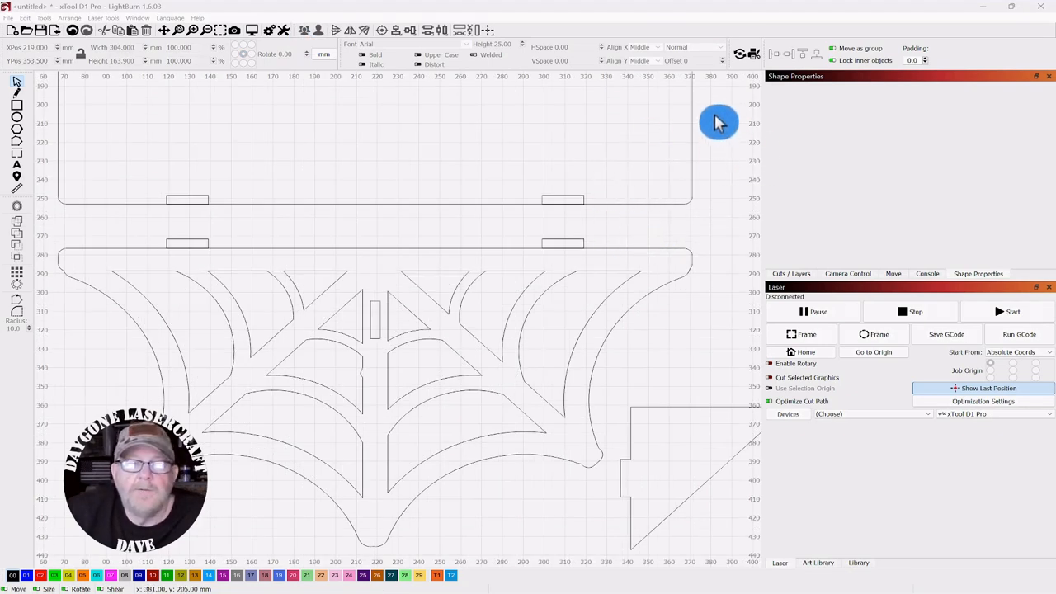
left_click(679, 142)
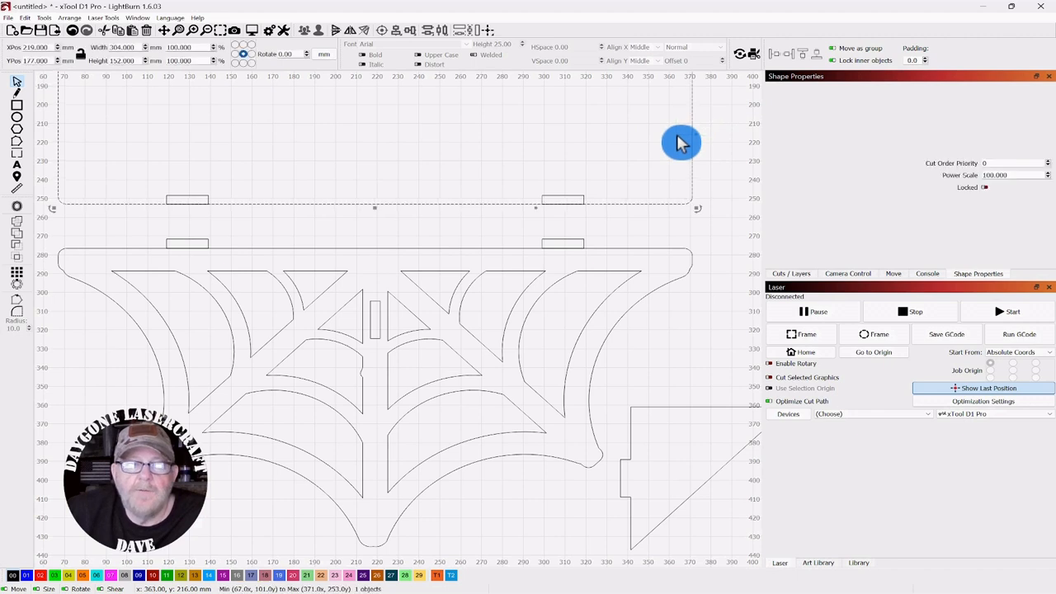
left_click(561, 206, "shift")
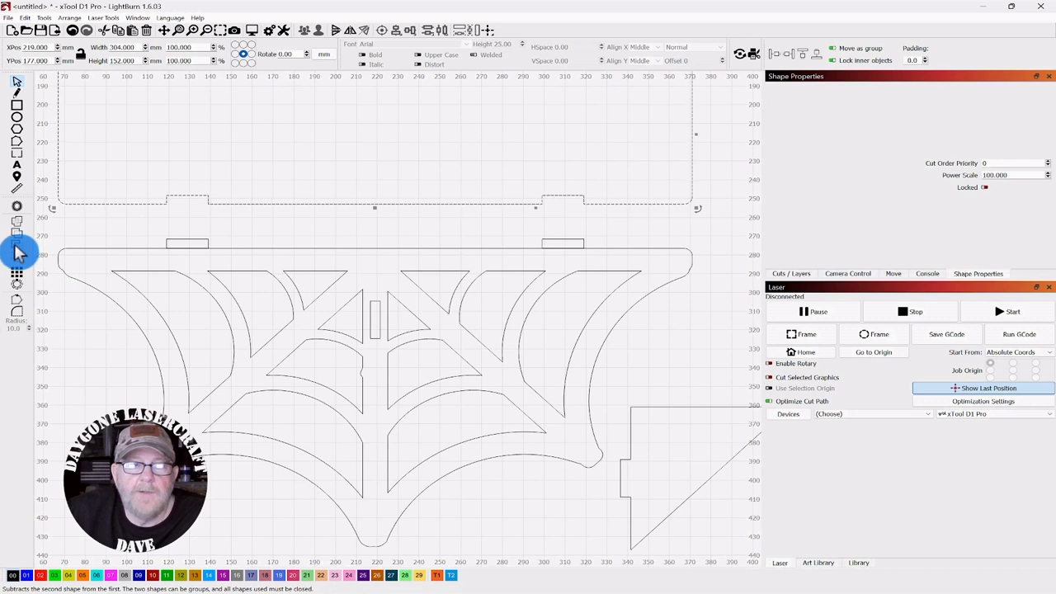
left_click(46, 18)
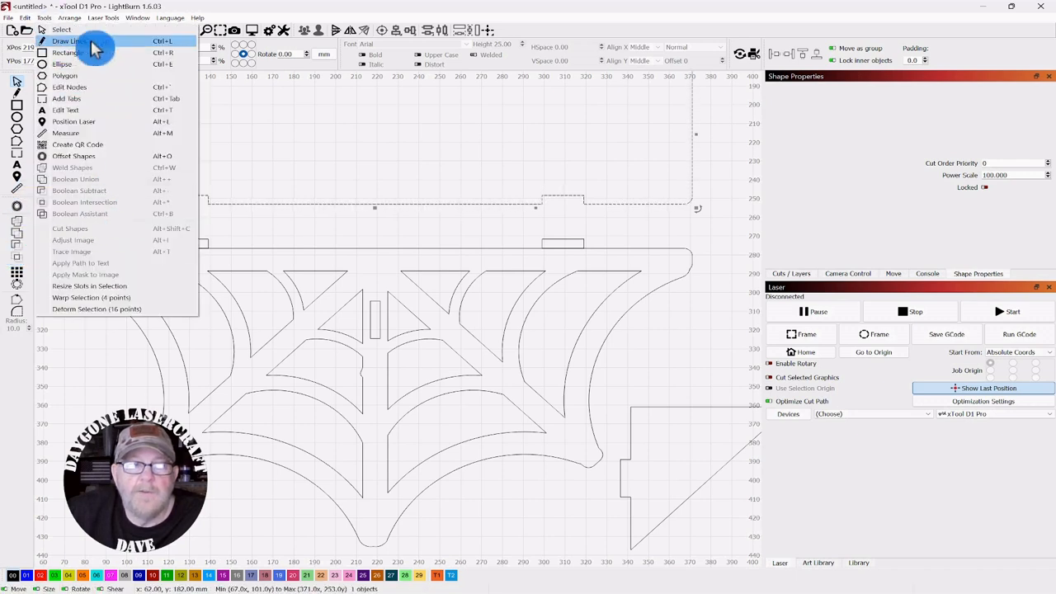
left_click(672, 325)
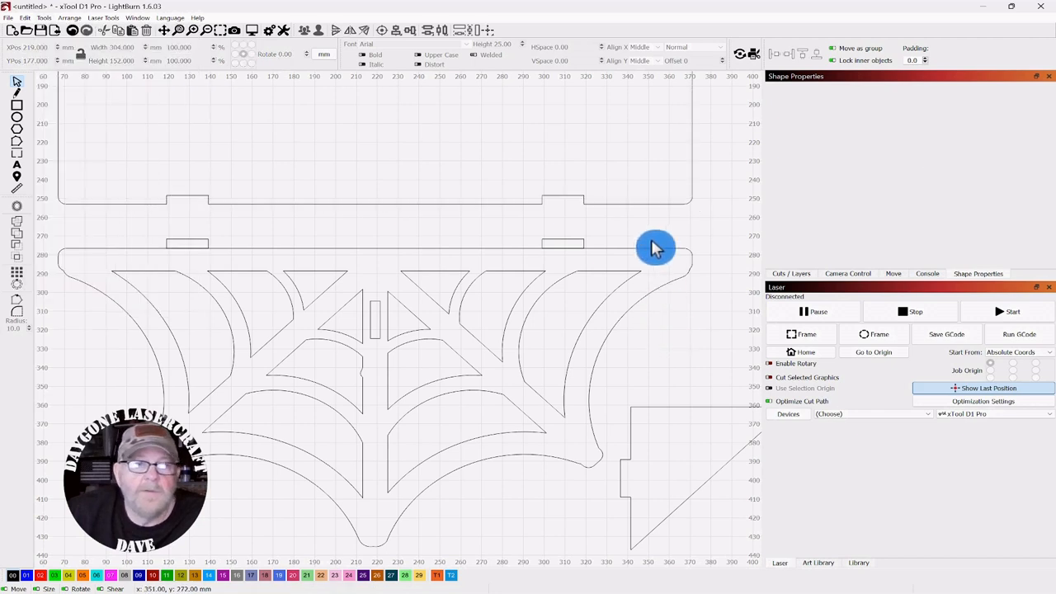
Step: Merge the spider web and its two top tabs into one continuous outline
left_click_drag(668, 229, 98, 269)
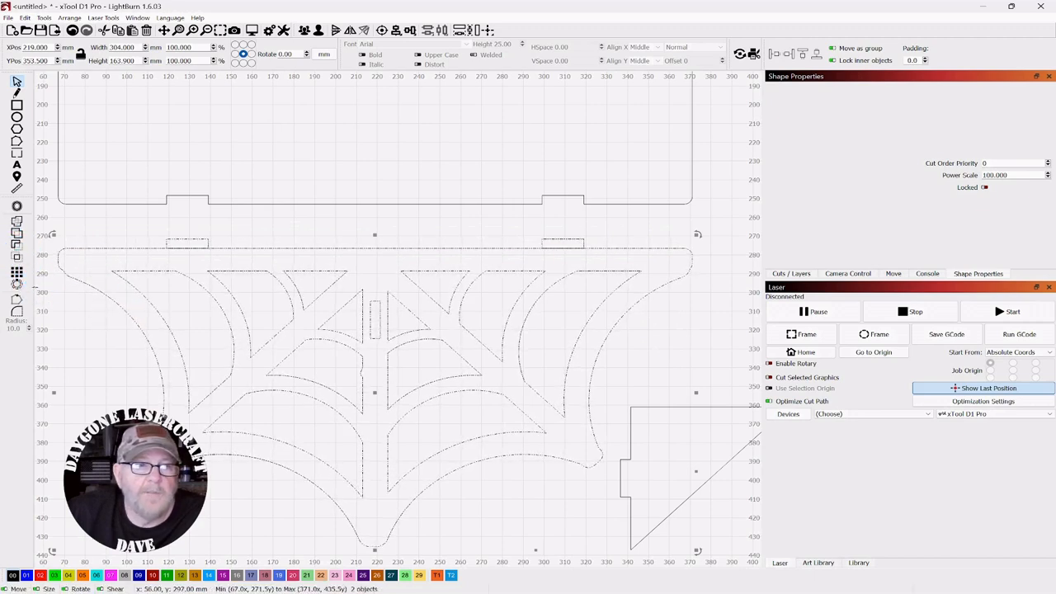
left_click(22, 229)
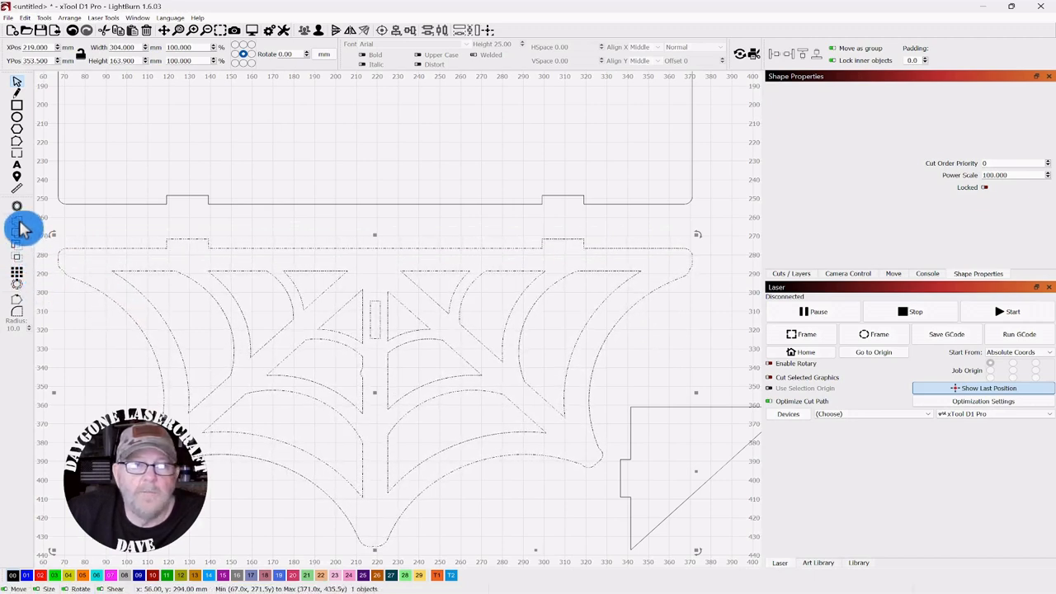
left_click(726, 221)
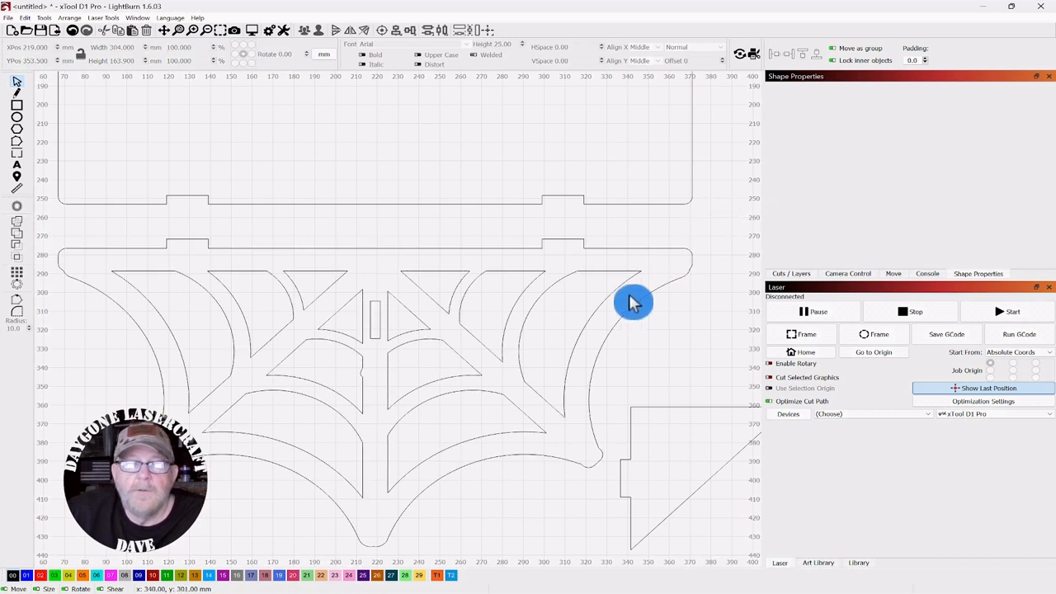
Step: Move the notched shelf down to Y 202 mm, over the web's top tabs, to check the fit
scroll(627, 305, "down", 3)
left_click_drag(649, 316, 438, 330)
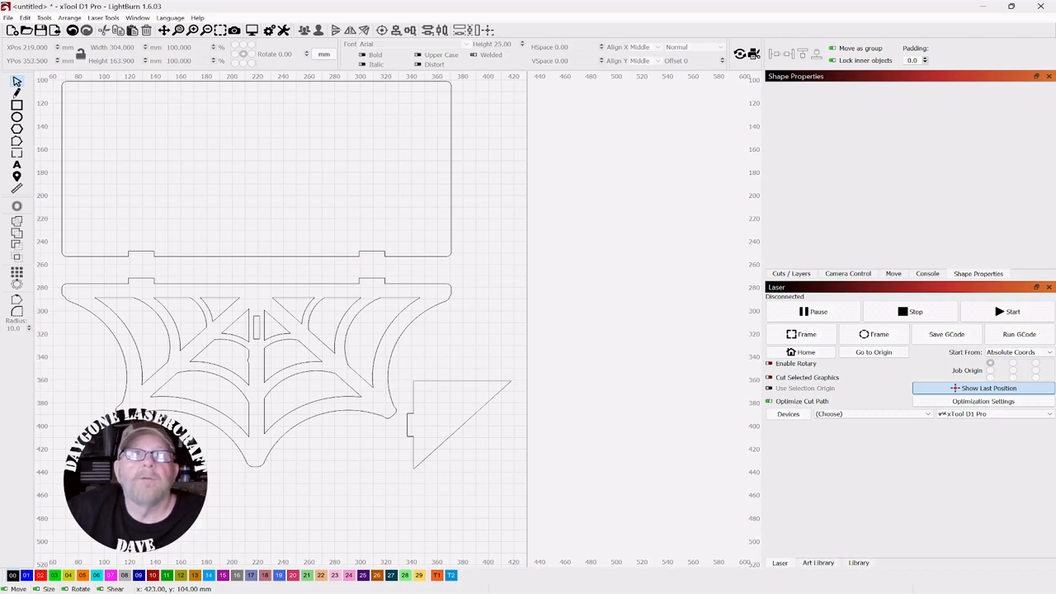
scroll(486, 333, "up", 1)
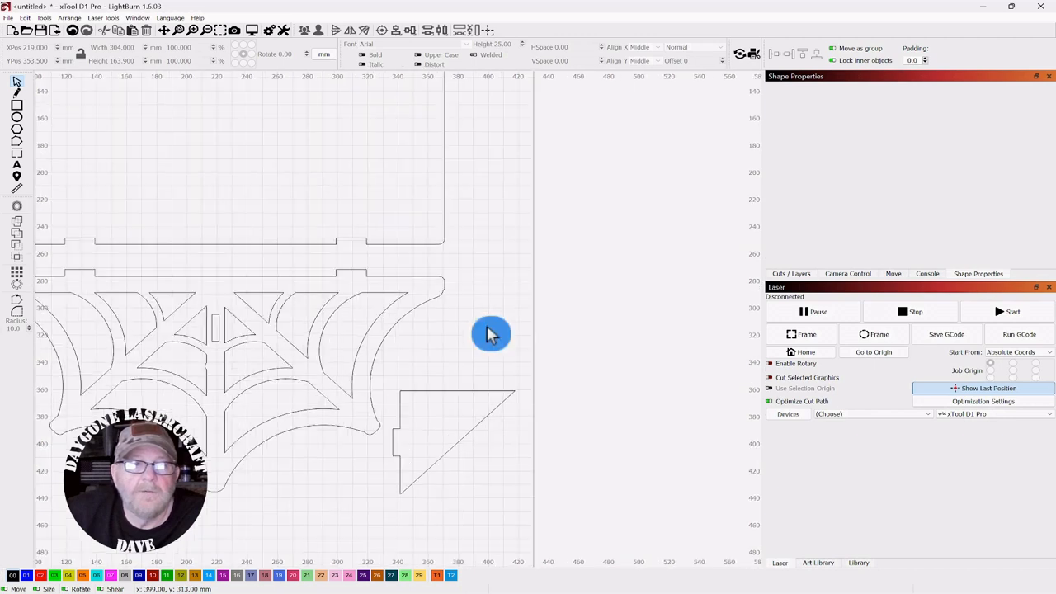
scroll(489, 333, "down", 3)
left_click_drag(519, 308, 624, 278)
scroll(615, 301, "up", 1)
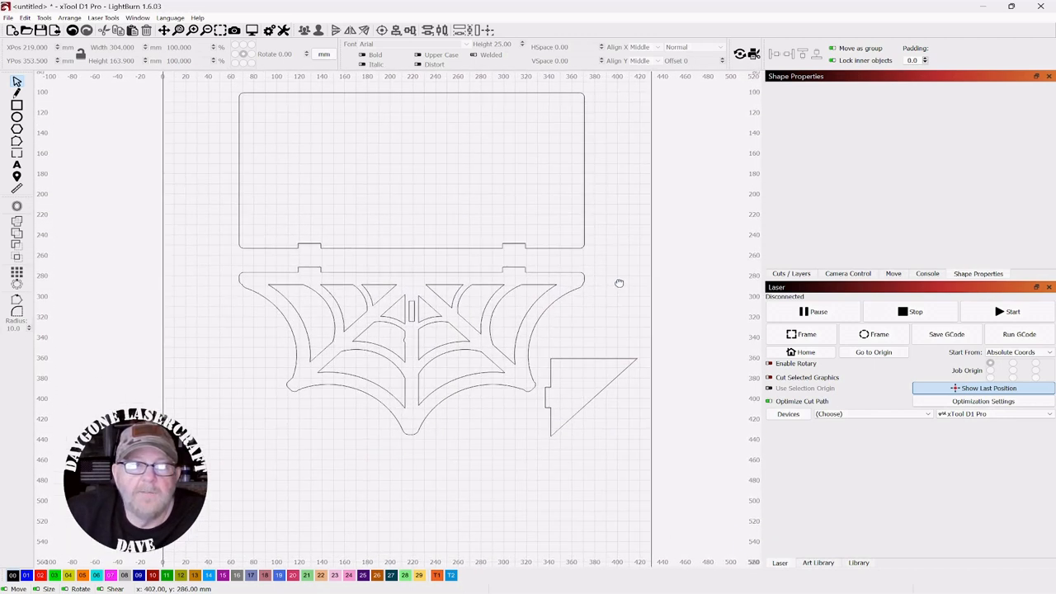
left_click_drag(589, 110, 563, 144)
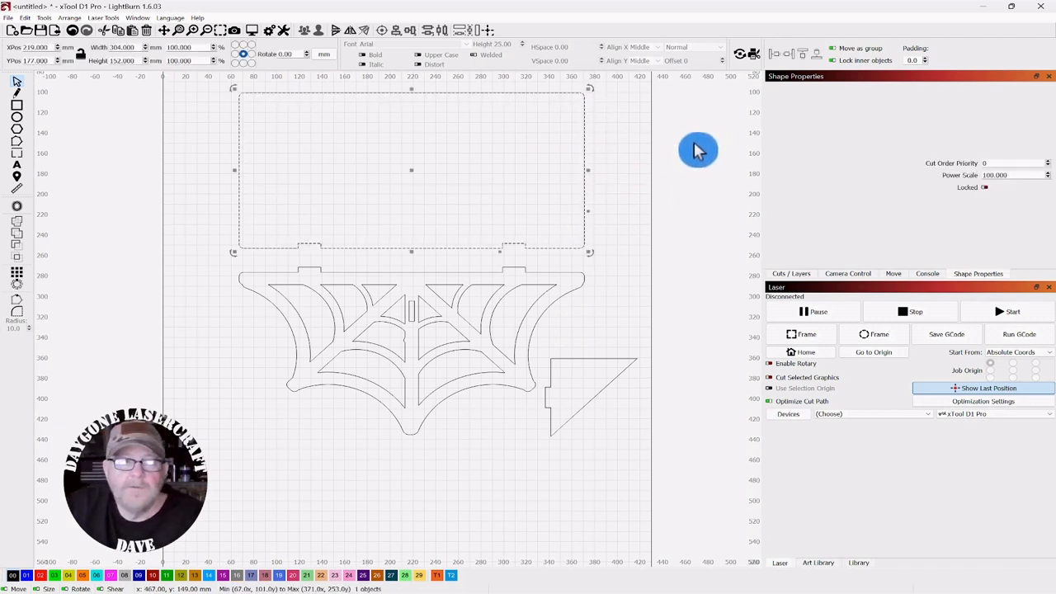
key("Down")
key("Down")
key("Down")
key("Down")
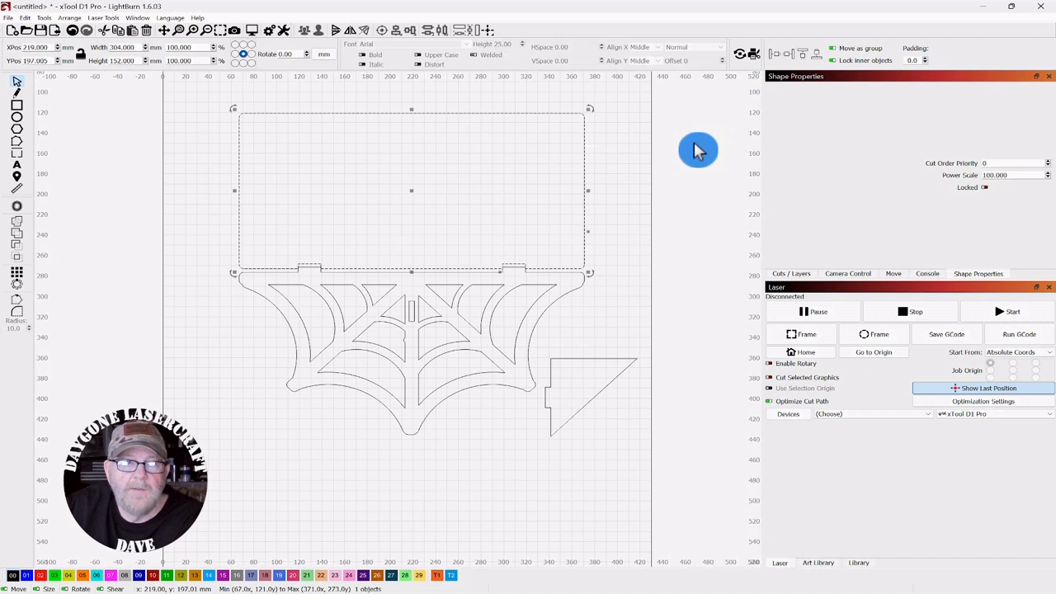
key("Down")
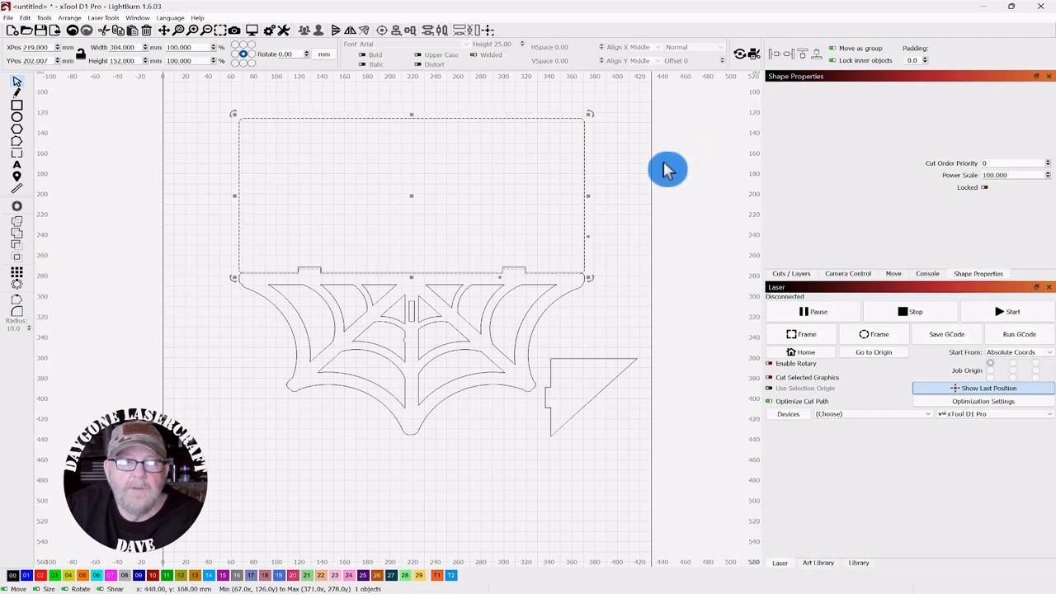
Step: Move the shelf back up to Y 187 mm, clear of the web's tabs, and deselect it
key("Up")
key("Up")
key("Up")
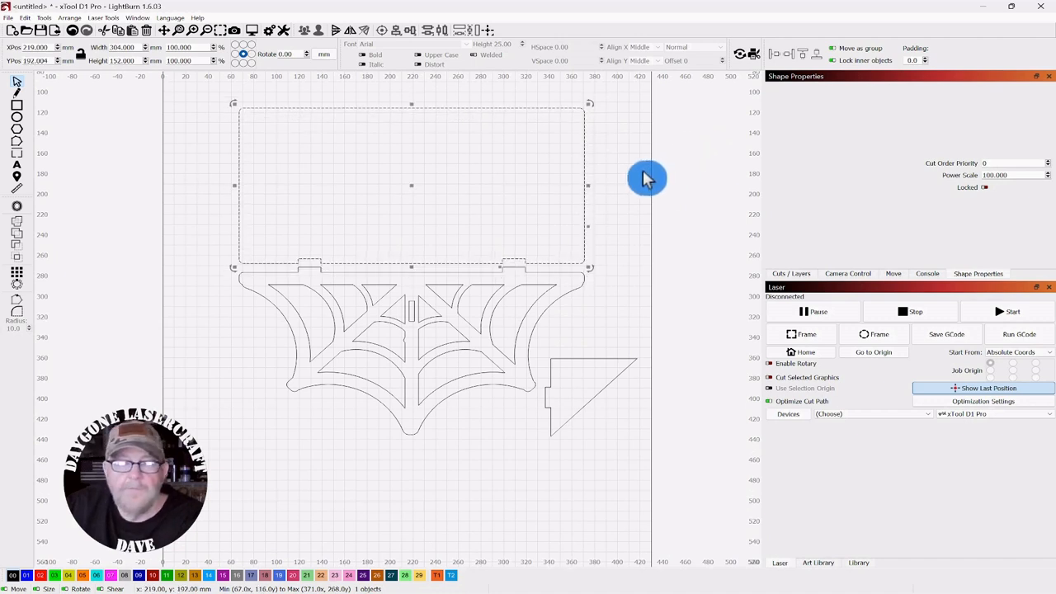
left_click(632, 196)
scroll(632, 198, "down", 1)
scroll(635, 198, "up", 2)
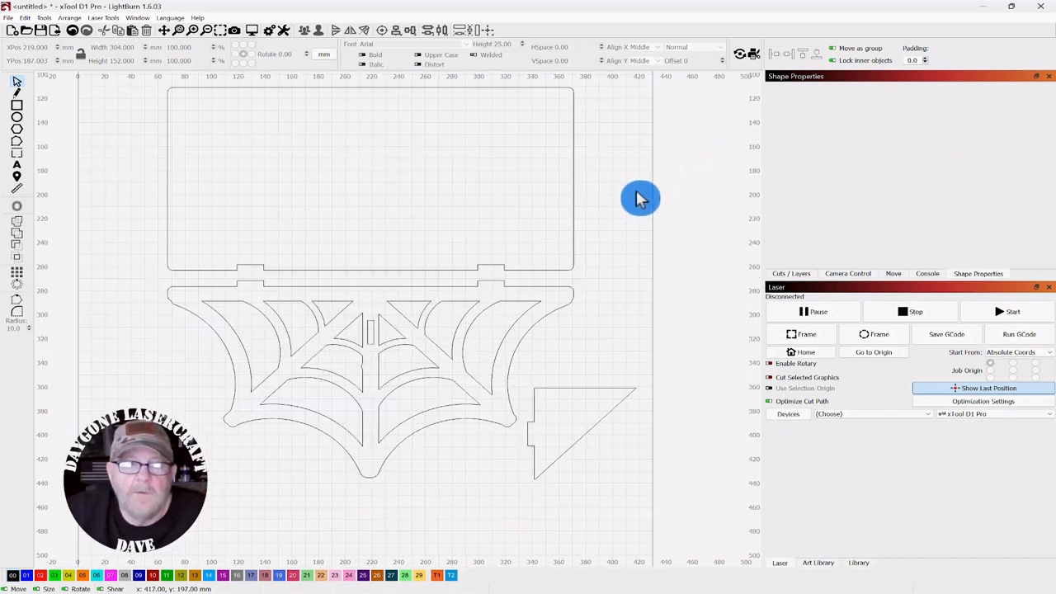
Step: Display the layer's cut settings with all three shelf parts in view
left_click_drag(631, 189, 651, 224)
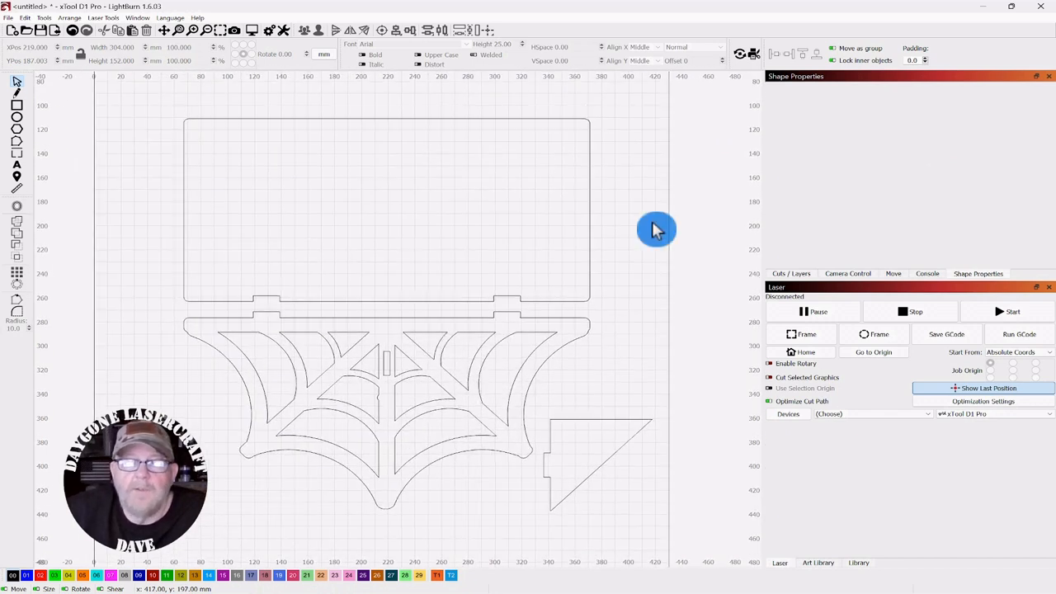
left_click(791, 275)
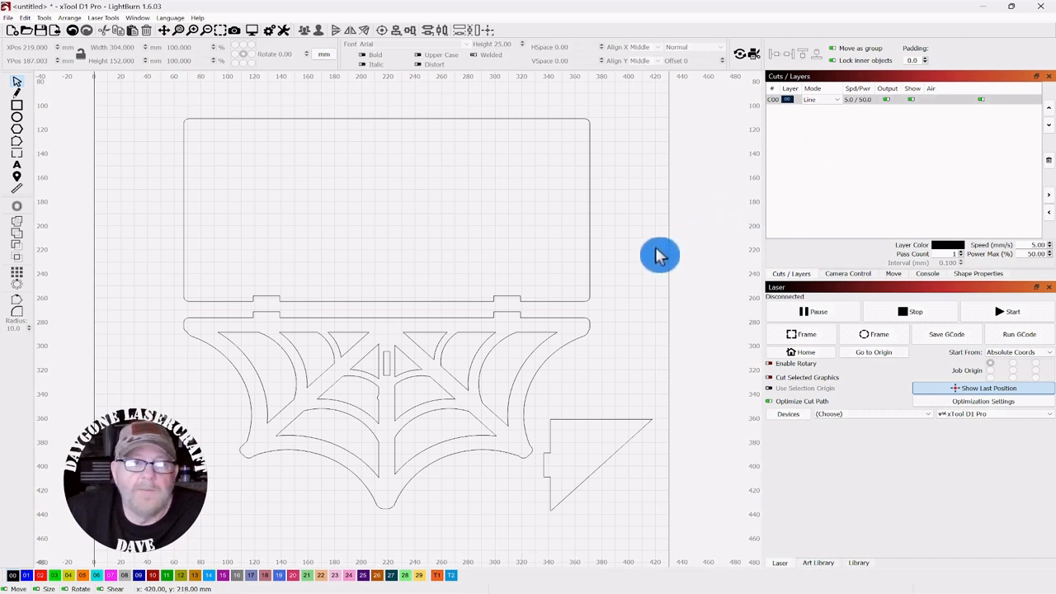
left_click_drag(646, 278, 646, 249)
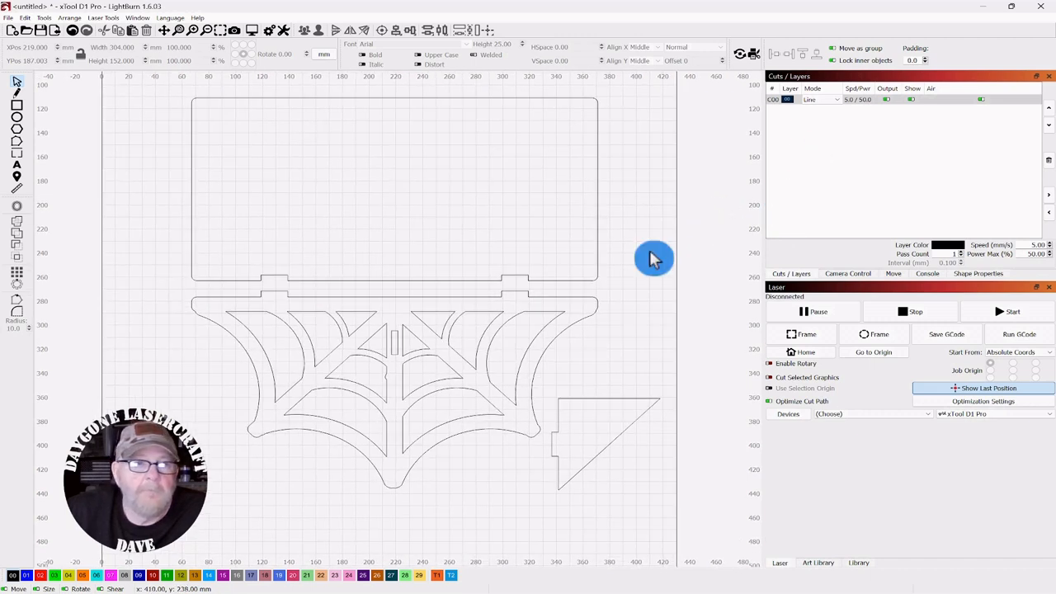